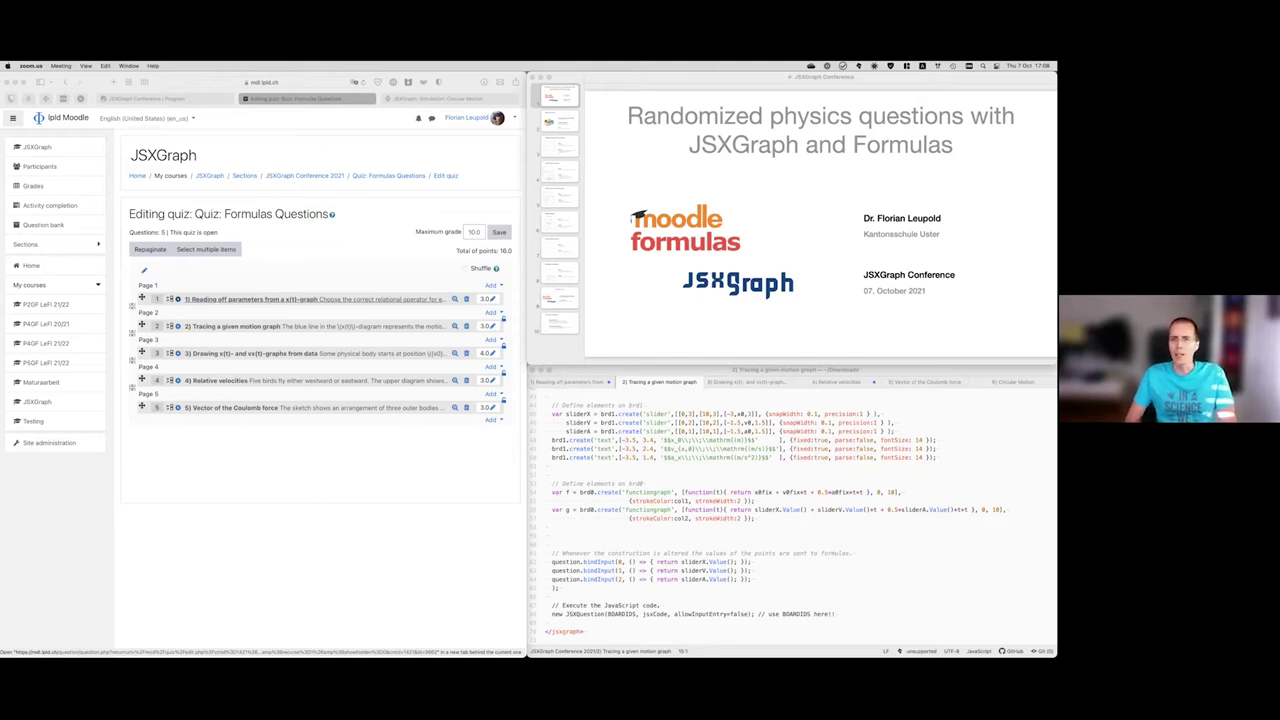
# - Advance Keynote past 'What can you expect?' to the reading-off-parameters slide, then bring Moodle forward
pyautogui.click(560, 121)
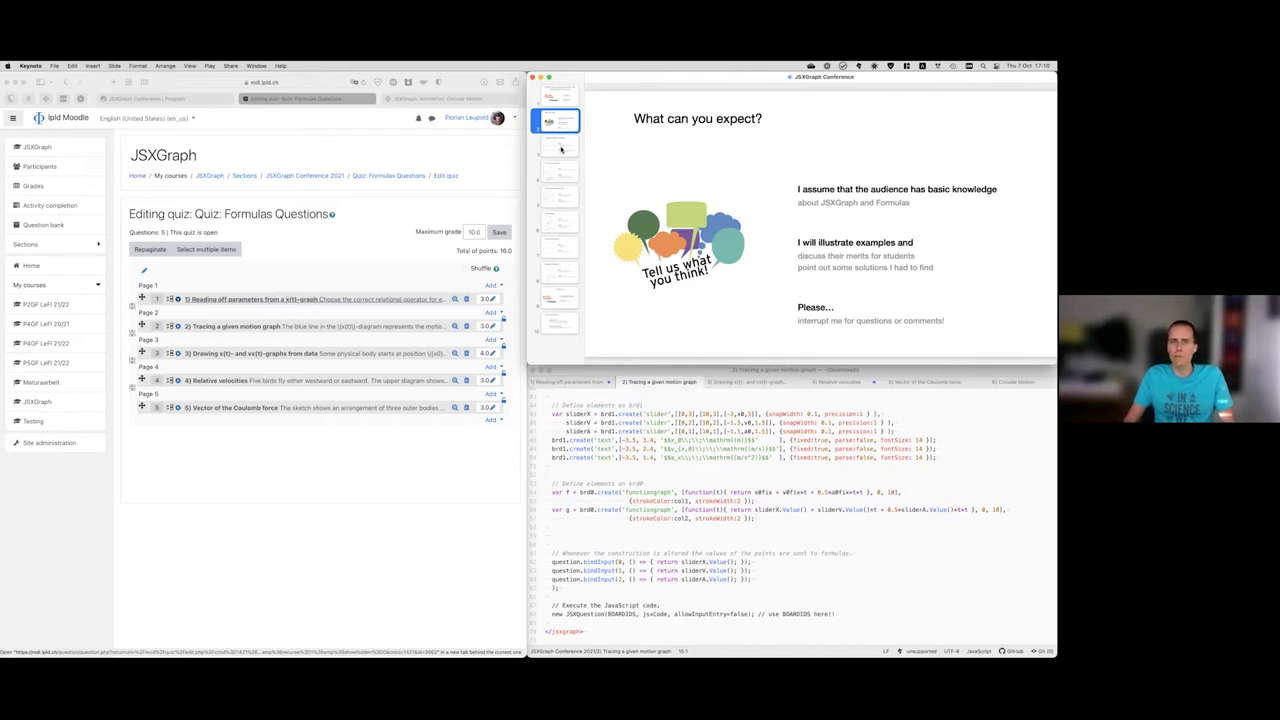
pyautogui.click(561, 149)
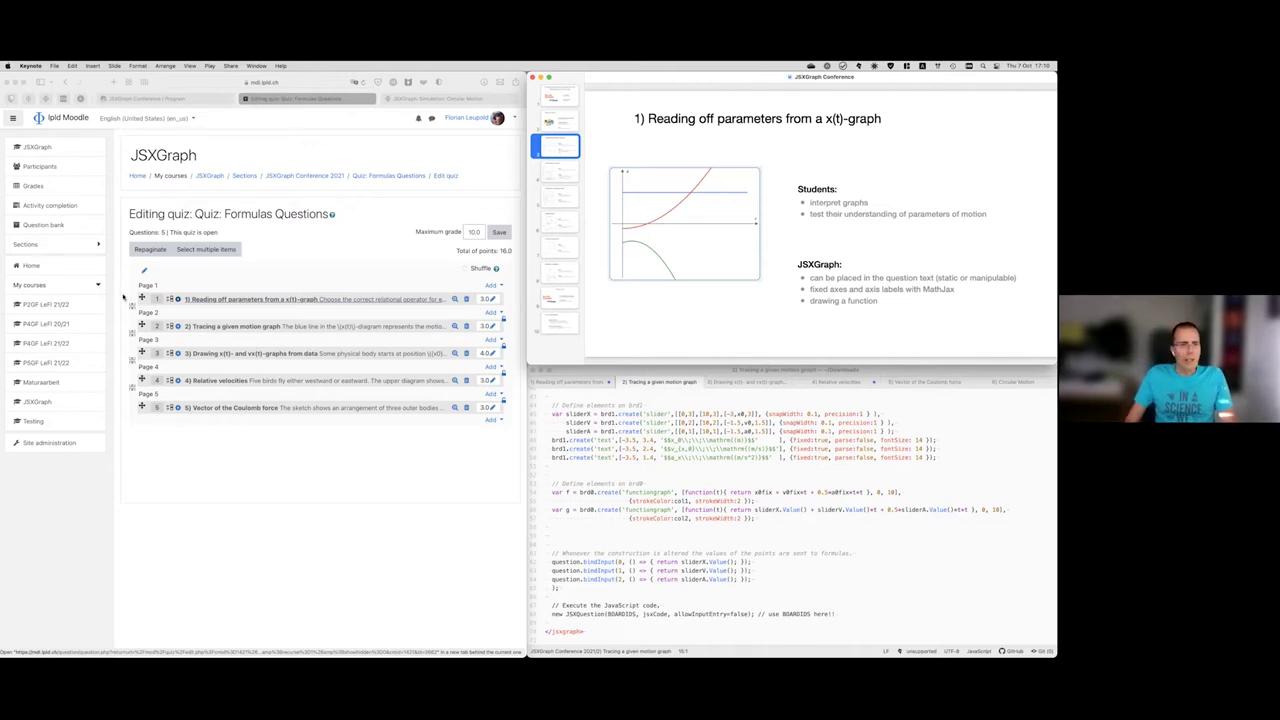
pyautogui.click(178, 308)
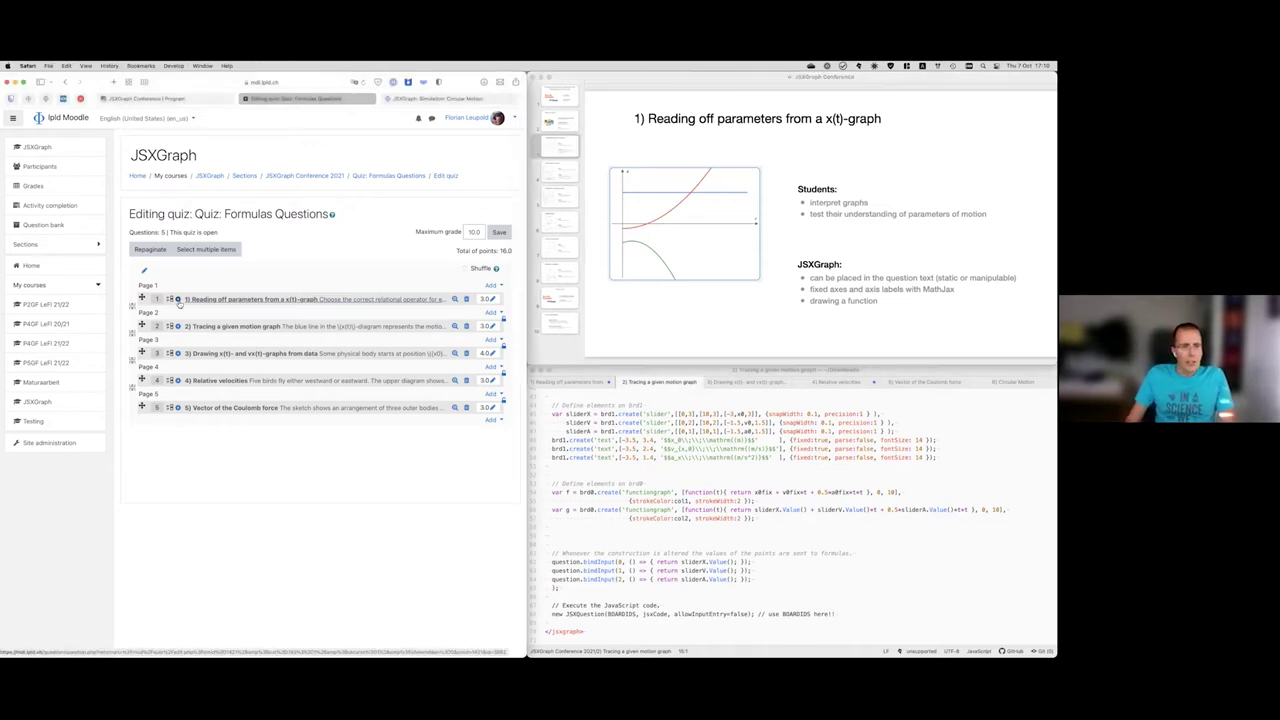
# - Preview the reading-off-parameters question and enlarge the preview window to show all of it
pyautogui.click(455, 300)
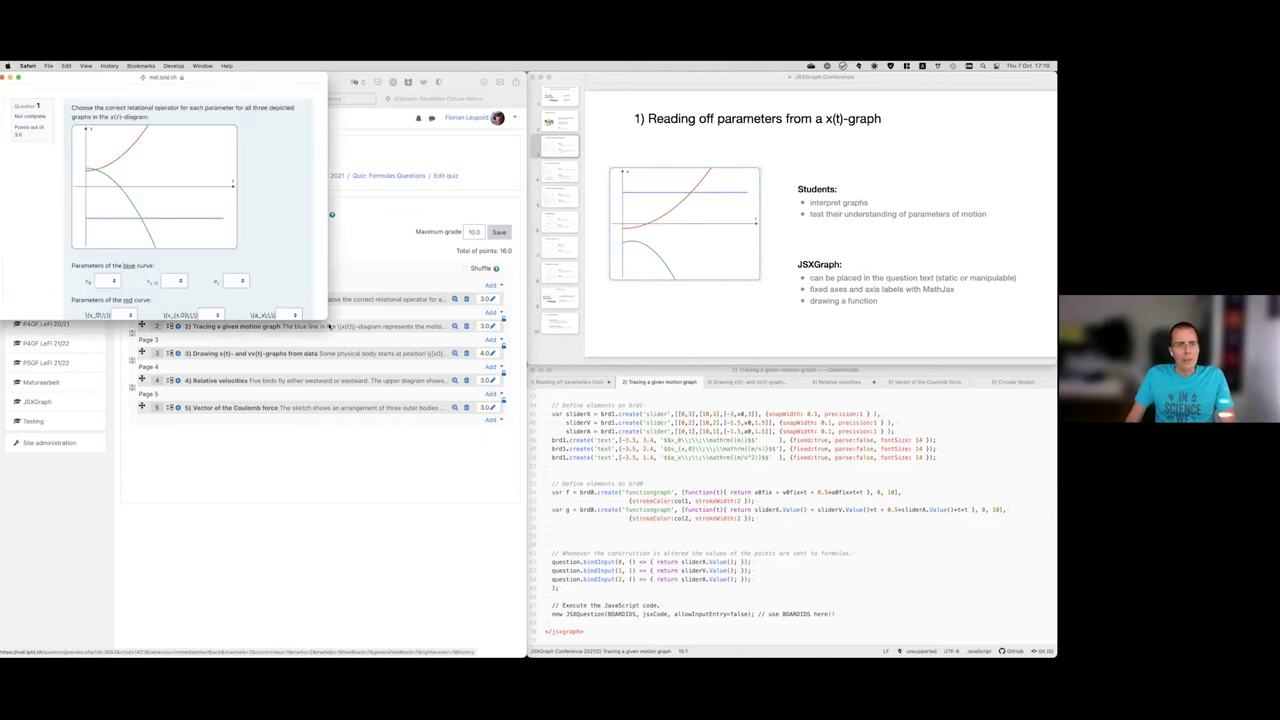
pyautogui.moveTo(324, 318); pyautogui.dragTo(455, 563)
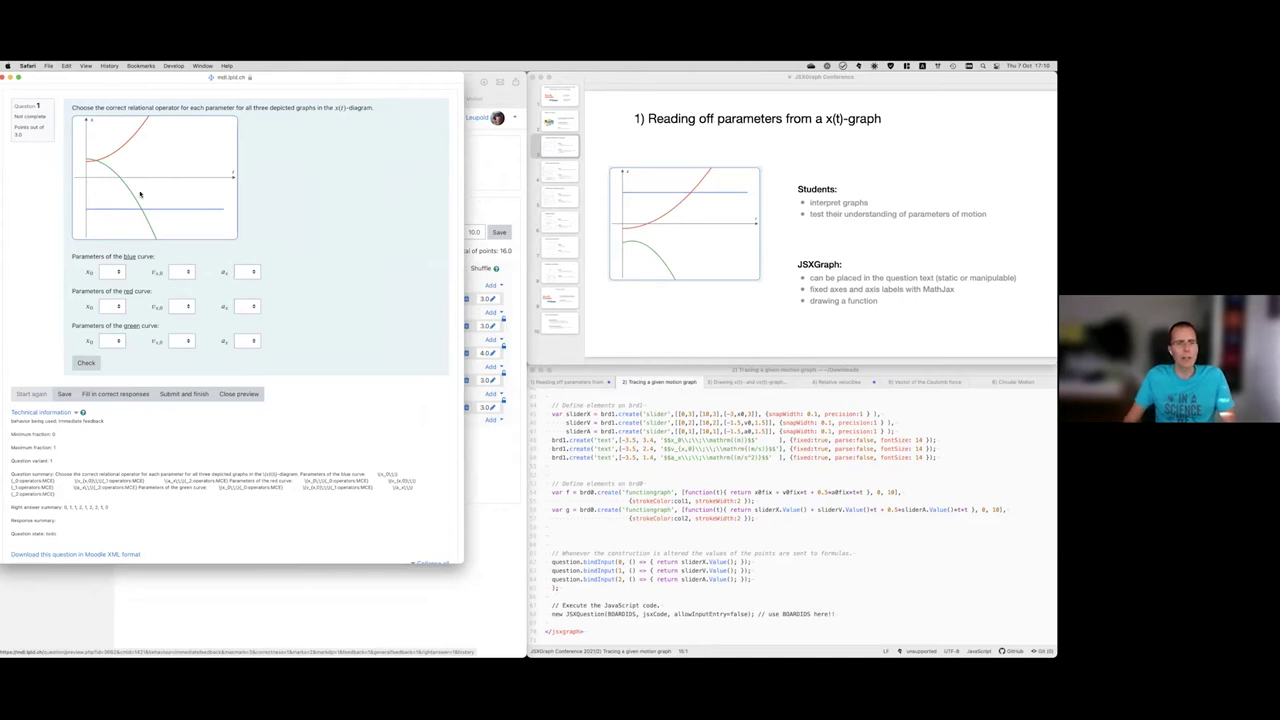
pyautogui.moveTo(130, 196); pyautogui.dragTo(110, 163)
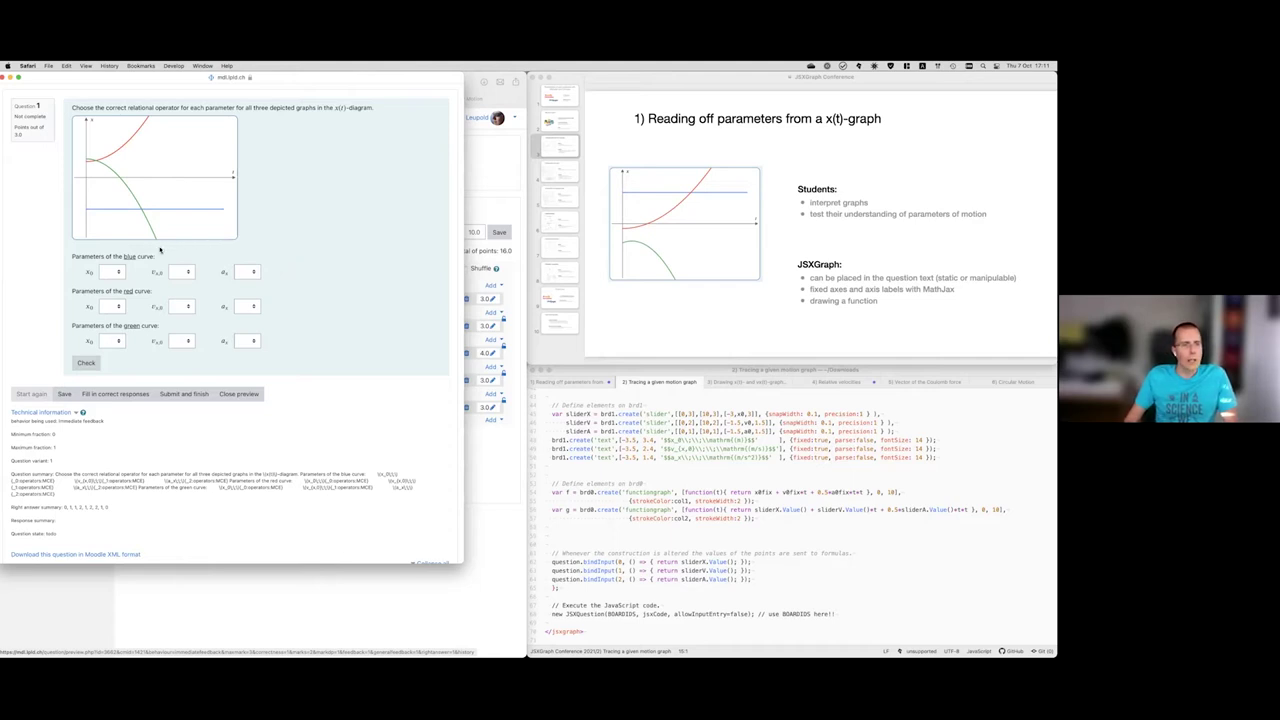
# - Pick the blue curve's x₀, v₀ and a = 0 operators, then fill in all correct responses
pyautogui.click(121, 272)
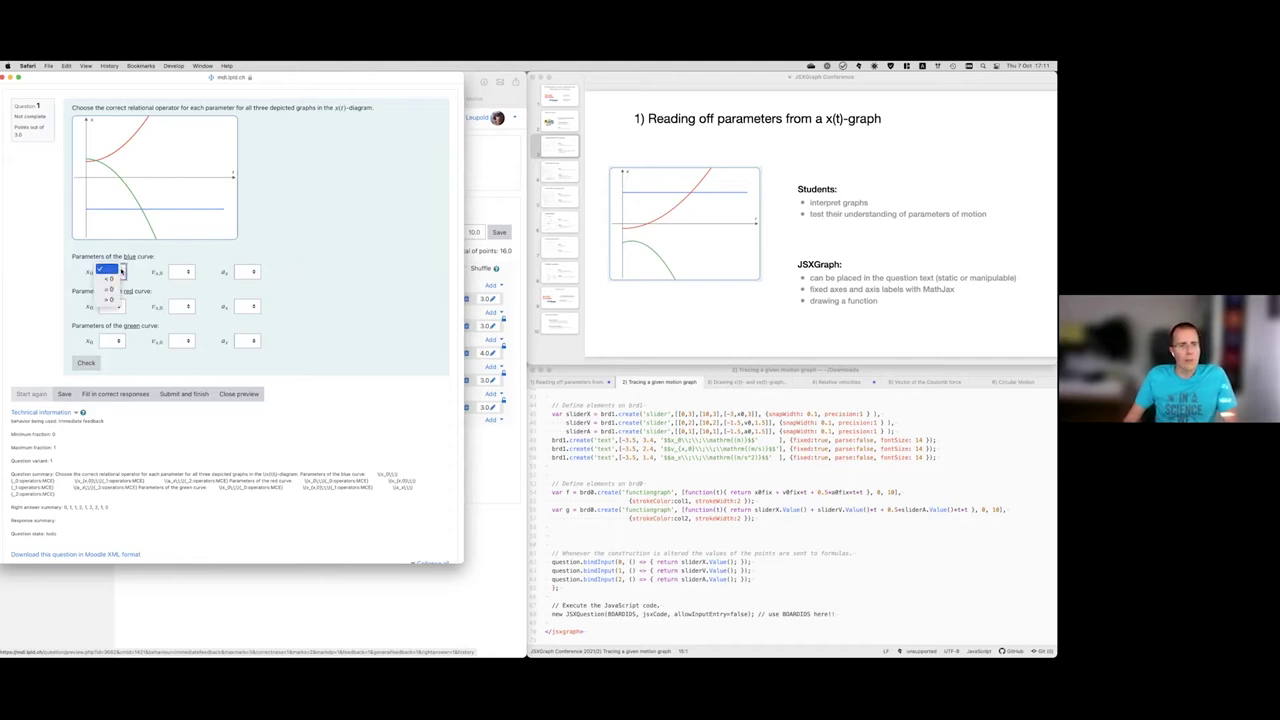
pyautogui.click(140, 262)
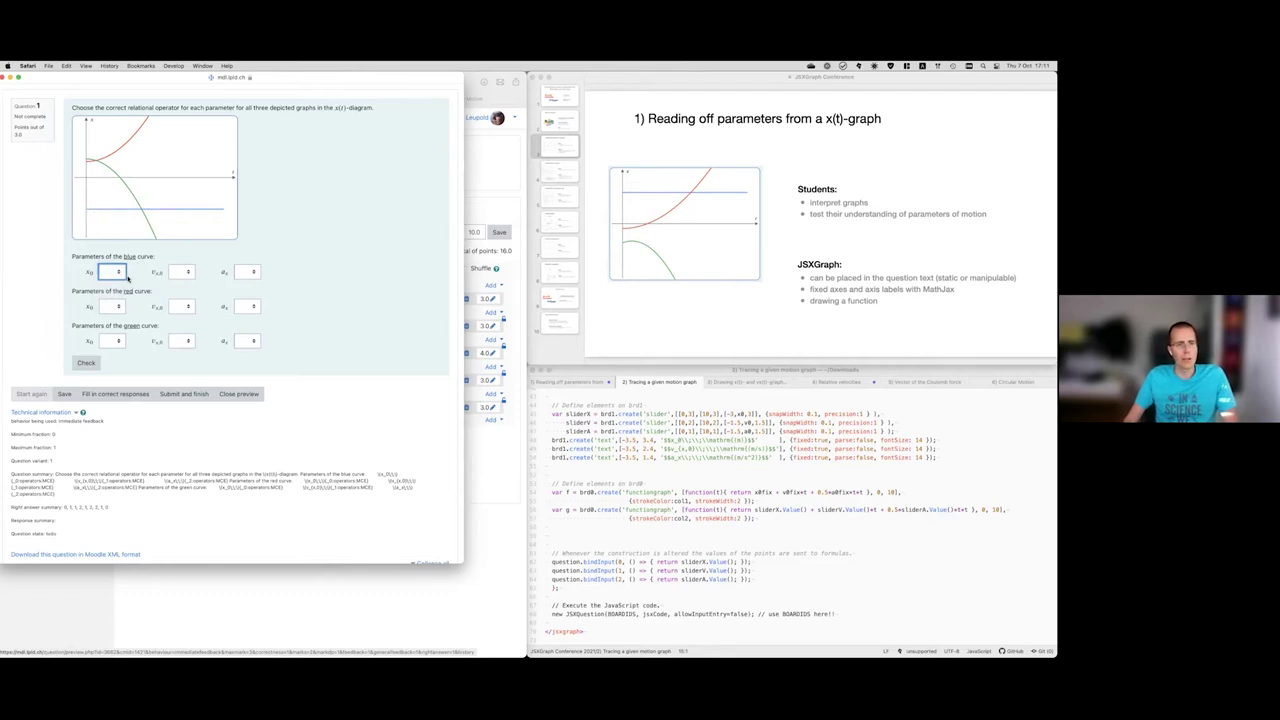
pyautogui.click(118, 271)
pyautogui.click(111, 278)
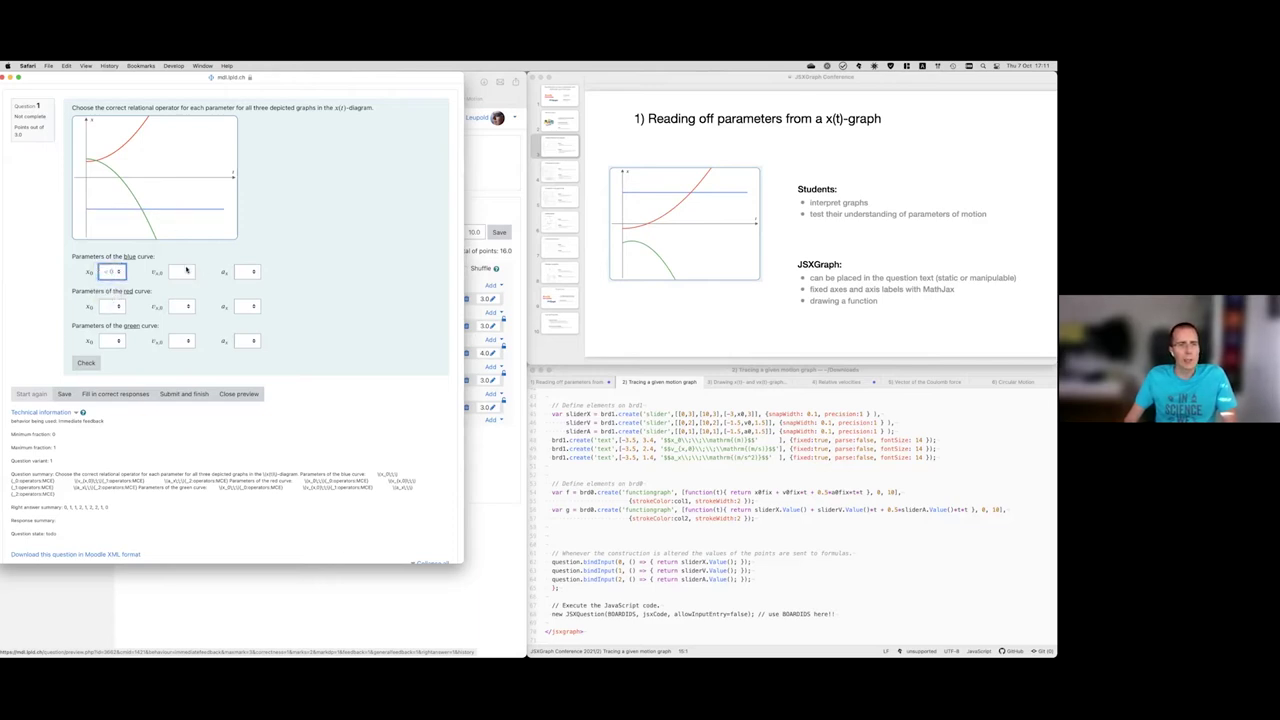
pyautogui.click(181, 271)
pyautogui.click(178, 288)
pyautogui.click(256, 274)
pyautogui.click(246, 289)
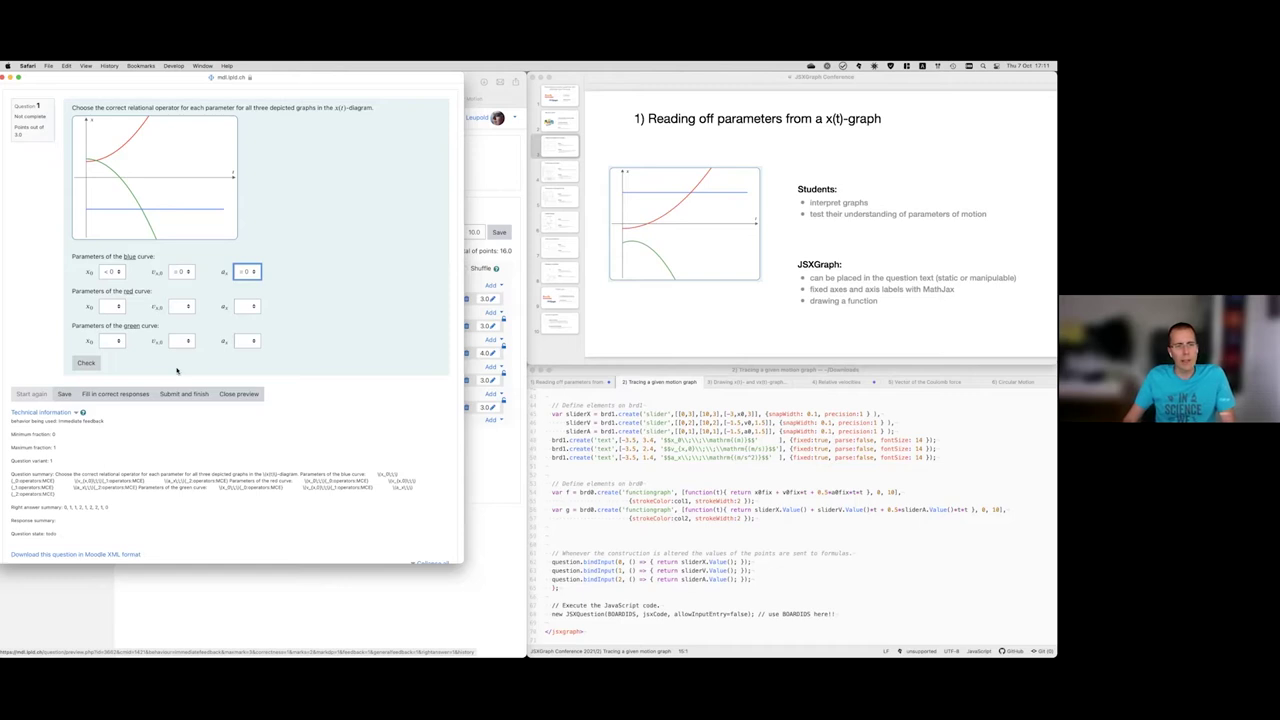
pyautogui.click(128, 395)
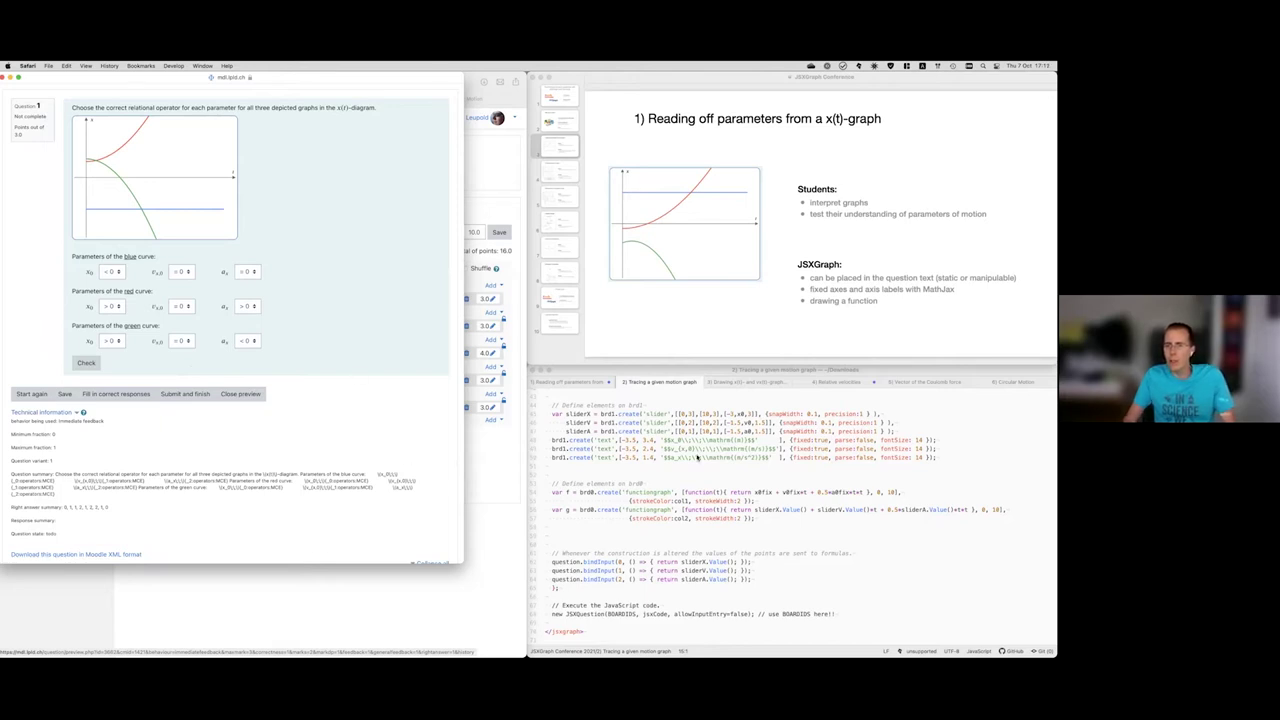
# - Bring the question's JSXGraph code forward in Atom, select the x-axis label string and scroll through the code
pyautogui.scroll(5, 674, 470)
pyautogui.scroll(7, 674, 470)
pyautogui.click(741, 498)
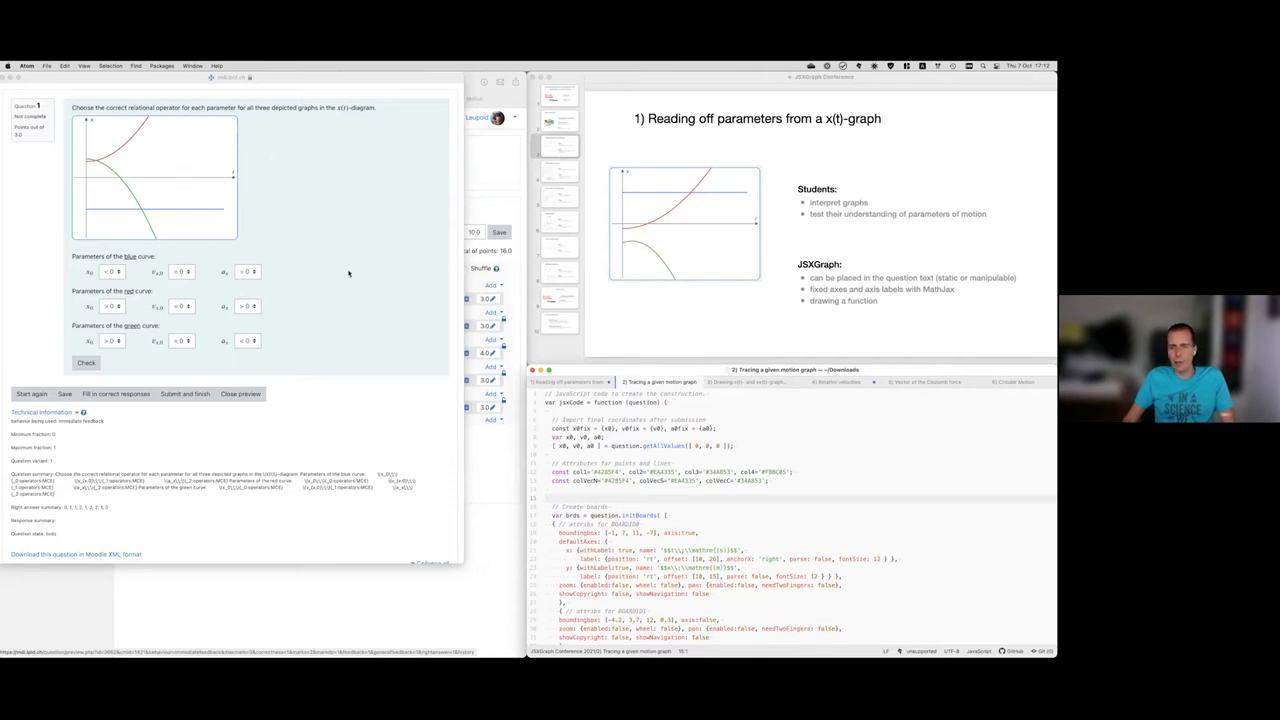
pyautogui.scroll(-2, 600, 474)
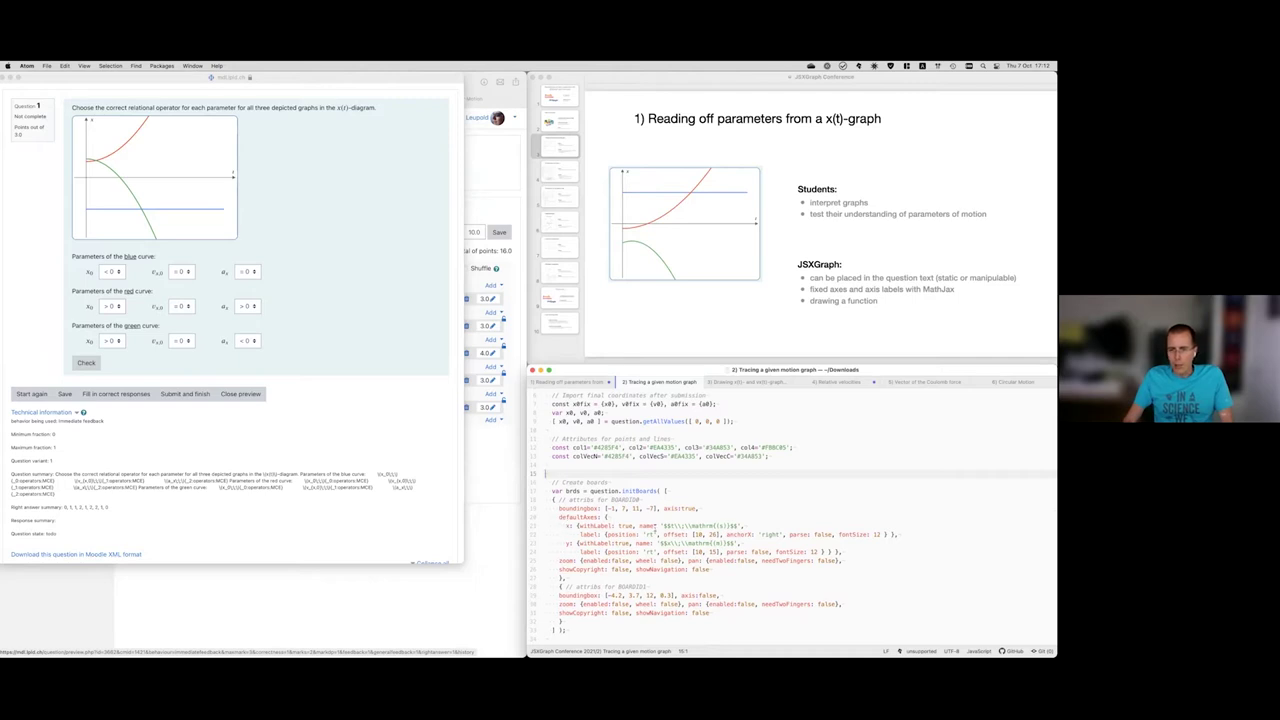
pyautogui.moveTo(660, 525); pyautogui.dragTo(750, 522)
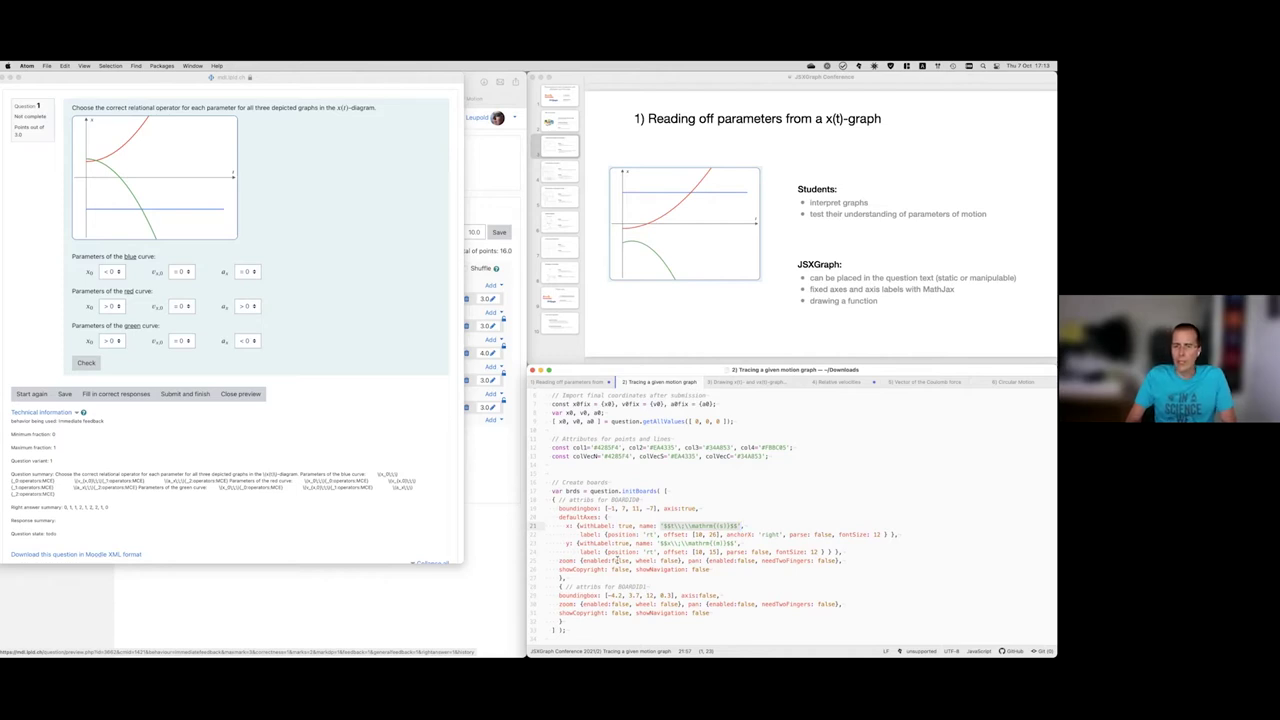
pyautogui.scroll(-3, 616, 560)
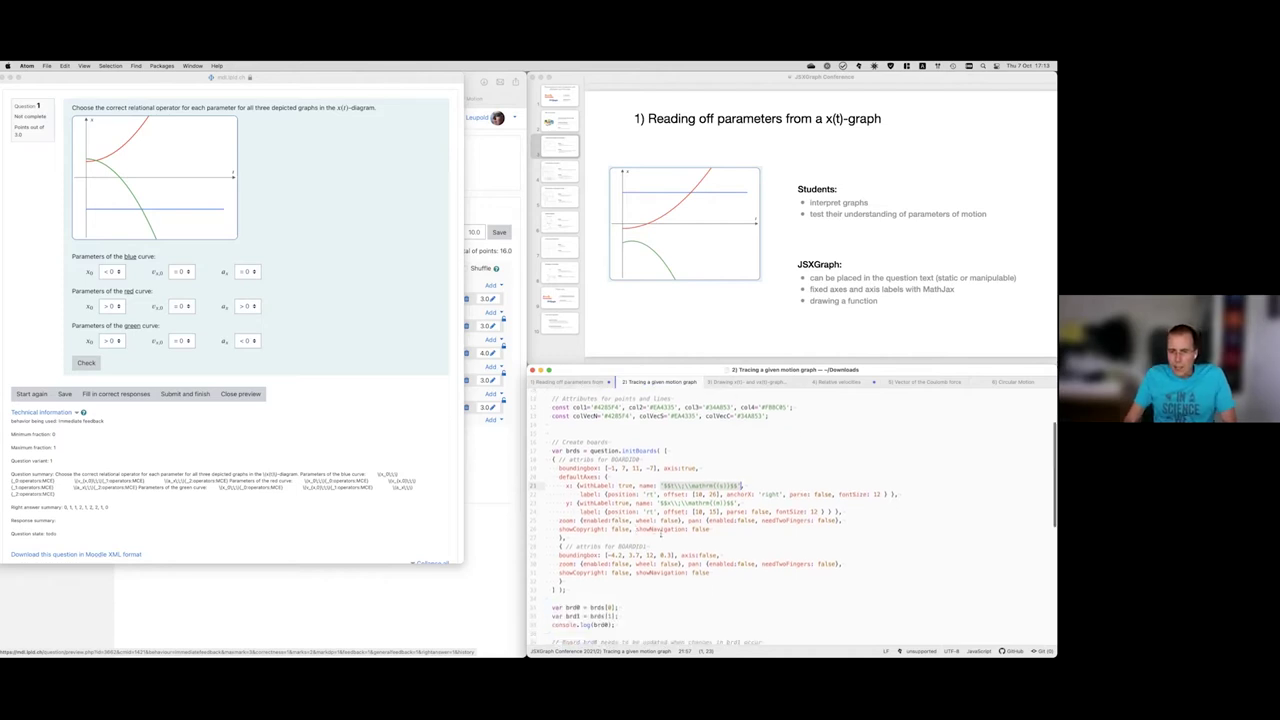
pyautogui.scroll(-8, 660, 533)
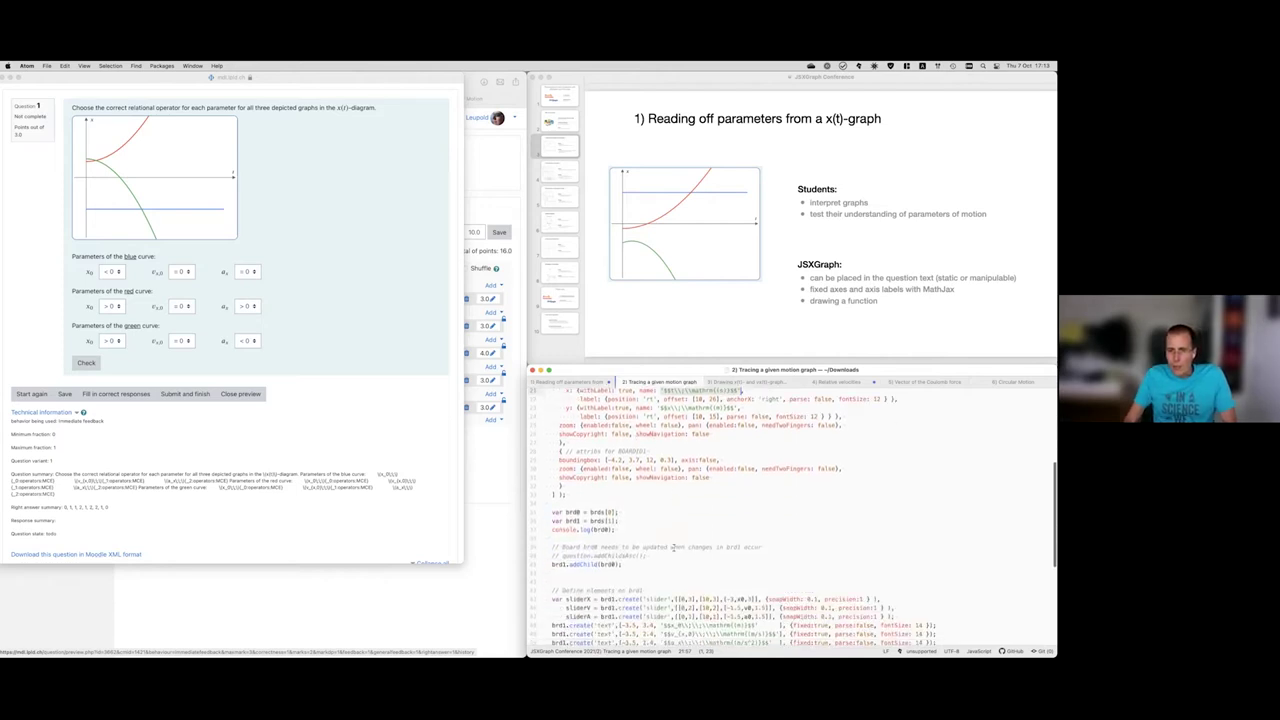
pyautogui.scroll(-6, 674, 547)
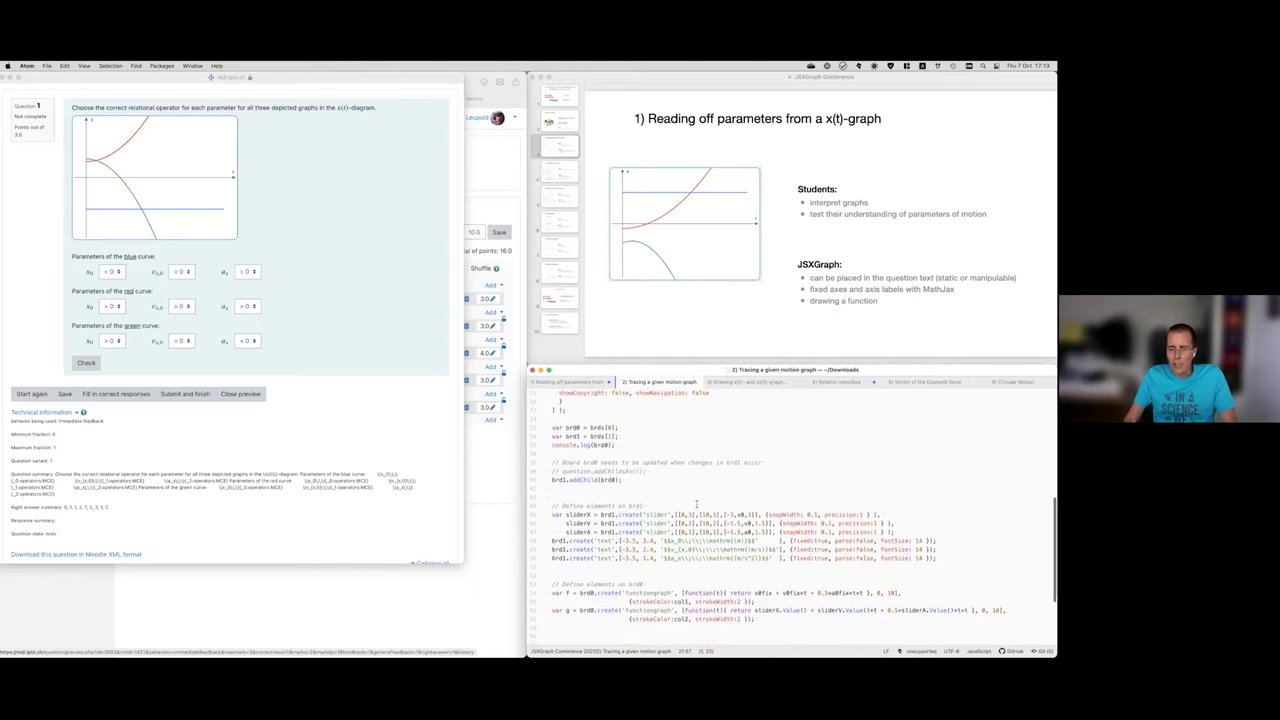
pyautogui.scroll(-1, 682, 462)
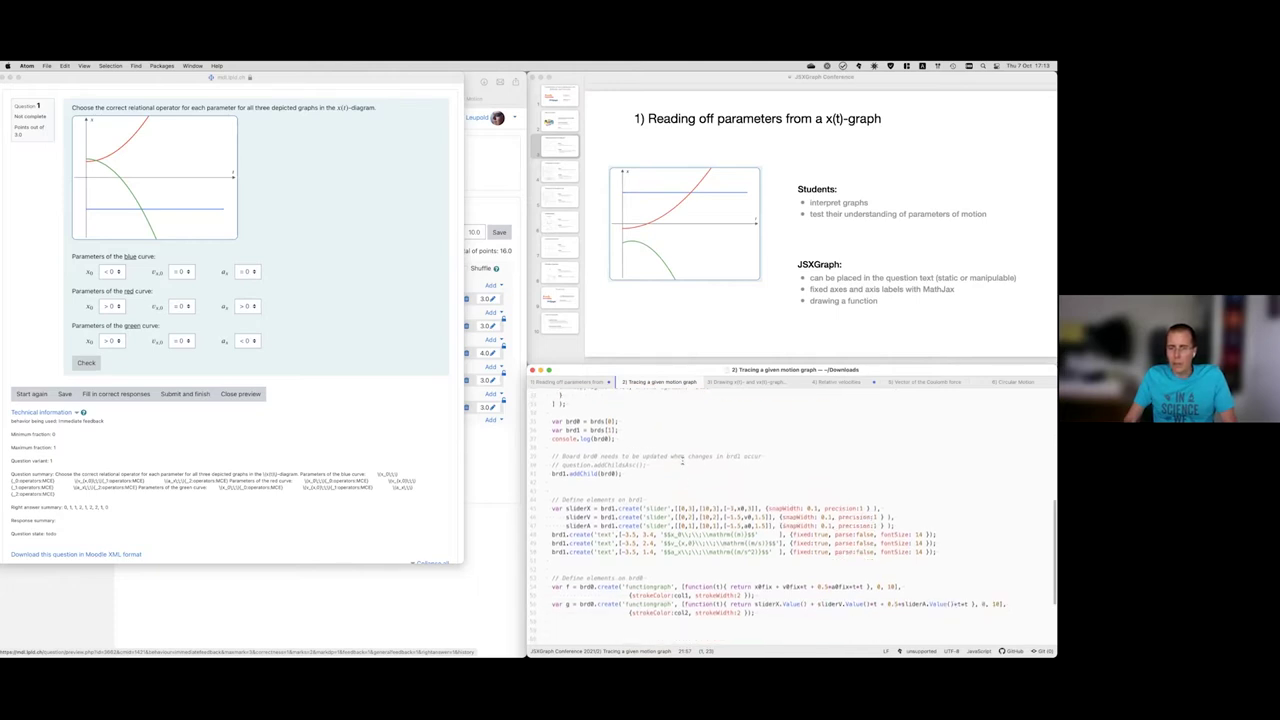
pyautogui.scroll(-3, 682, 461)
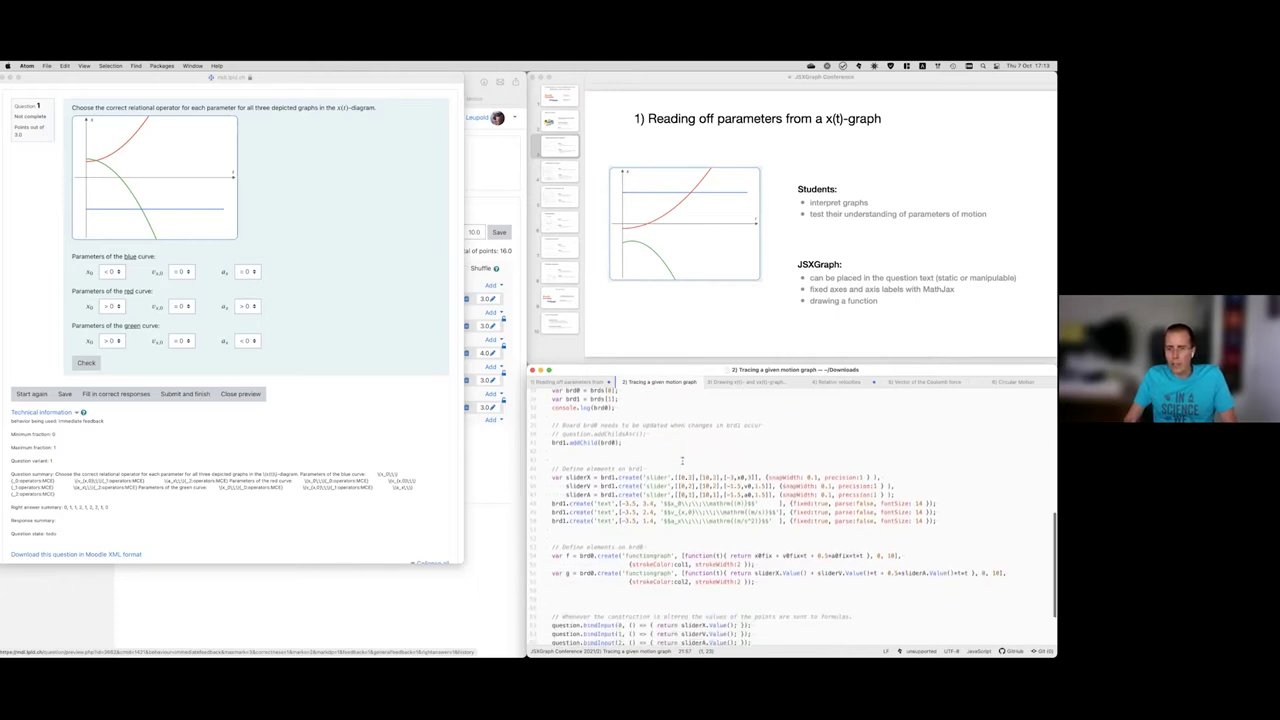
pyautogui.scroll(-5, 658, 493)
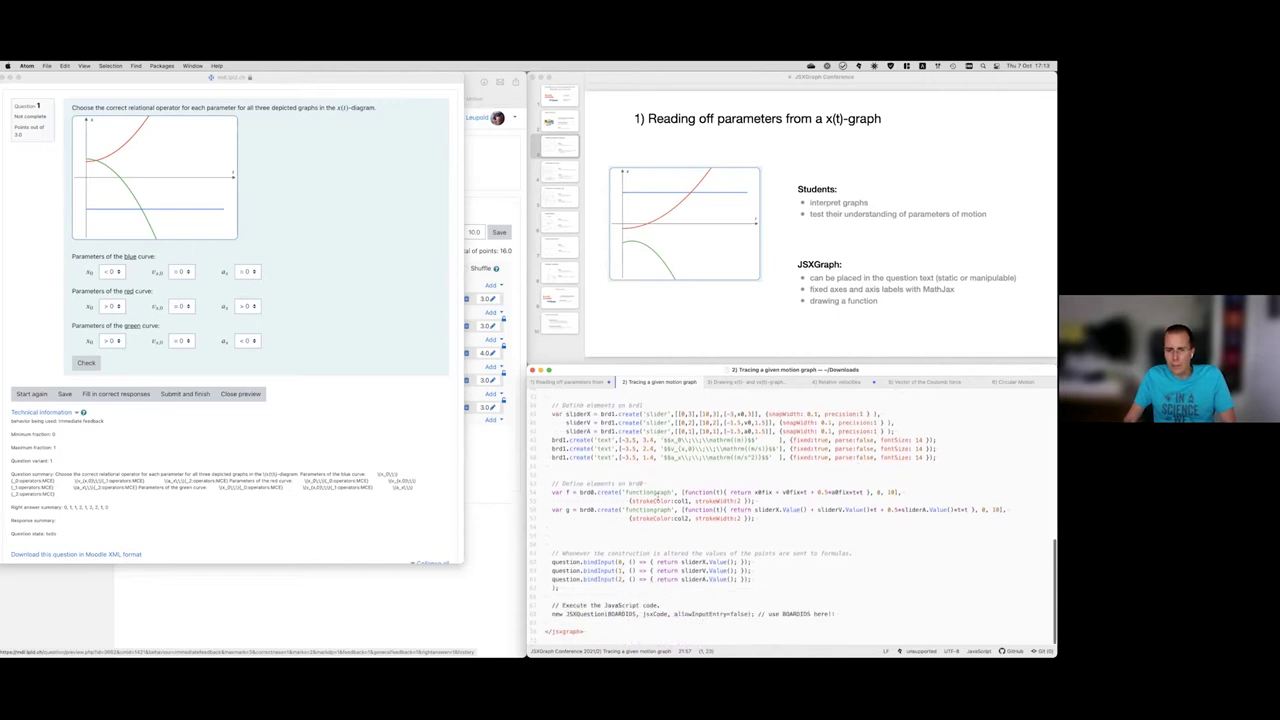
pyautogui.scroll(3, 657, 493)
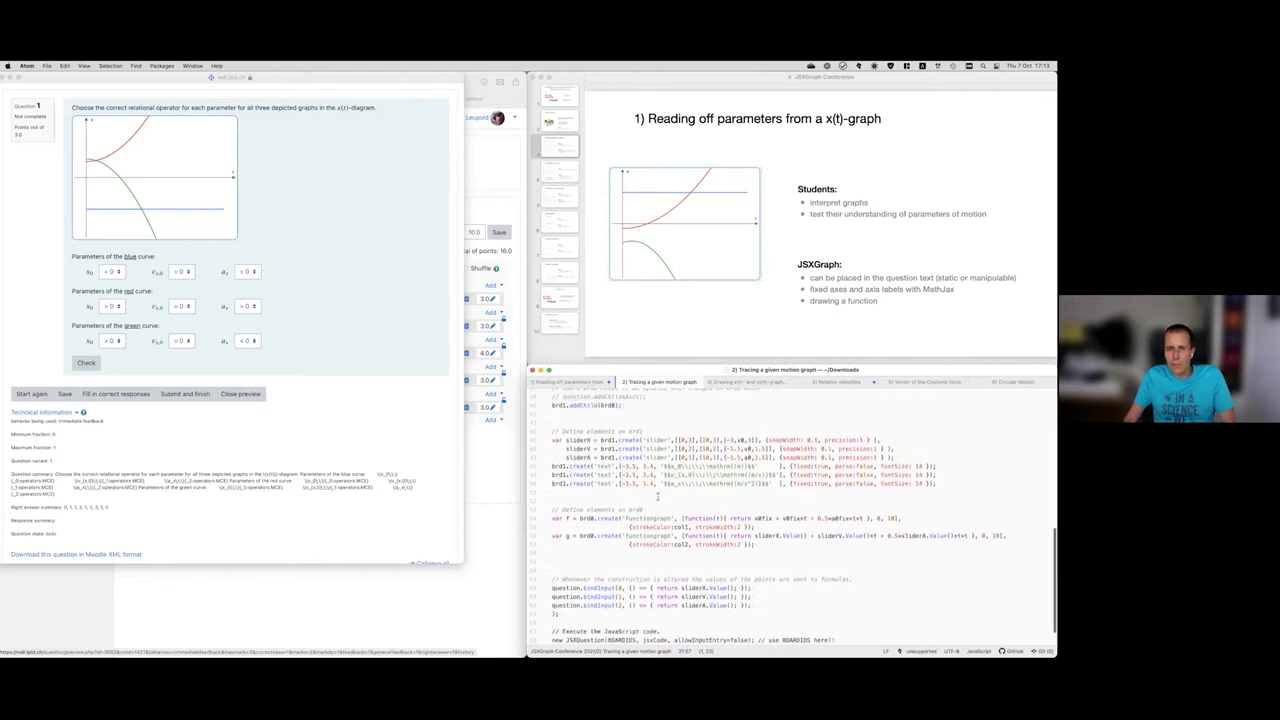
pyautogui.click(575, 381)
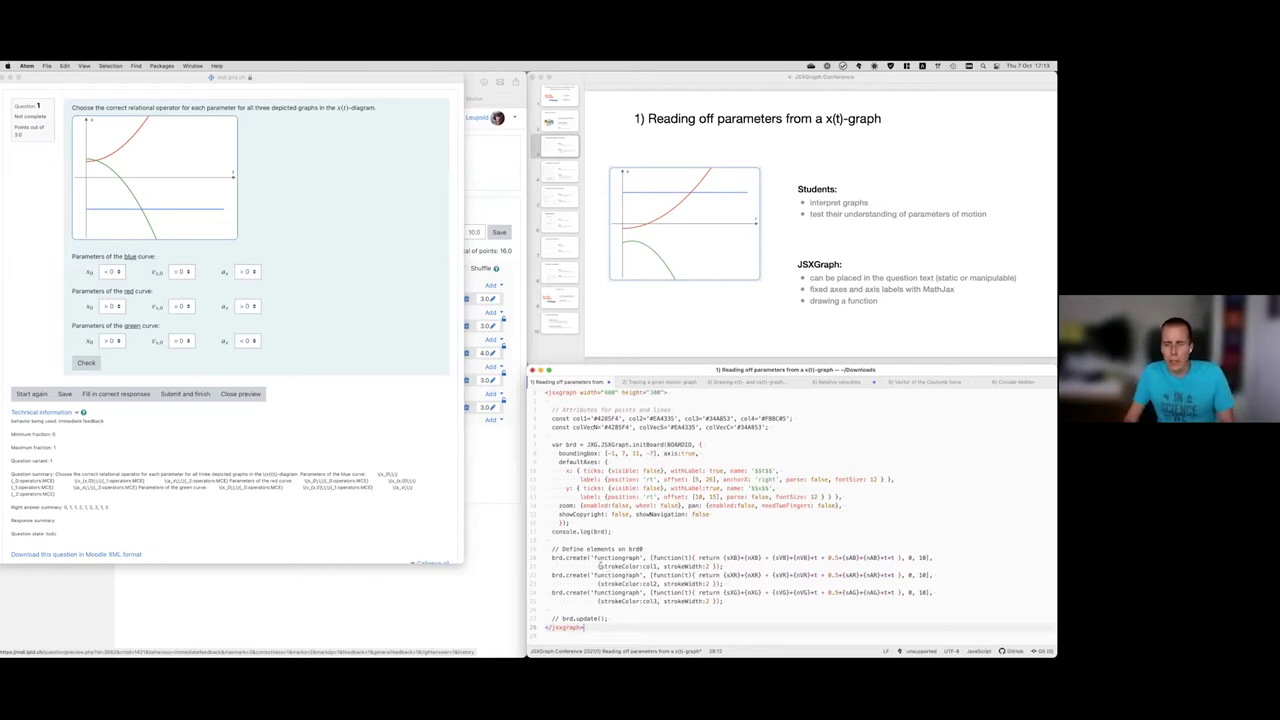
pyautogui.moveTo(593, 557); pyautogui.dragTo(643, 557)
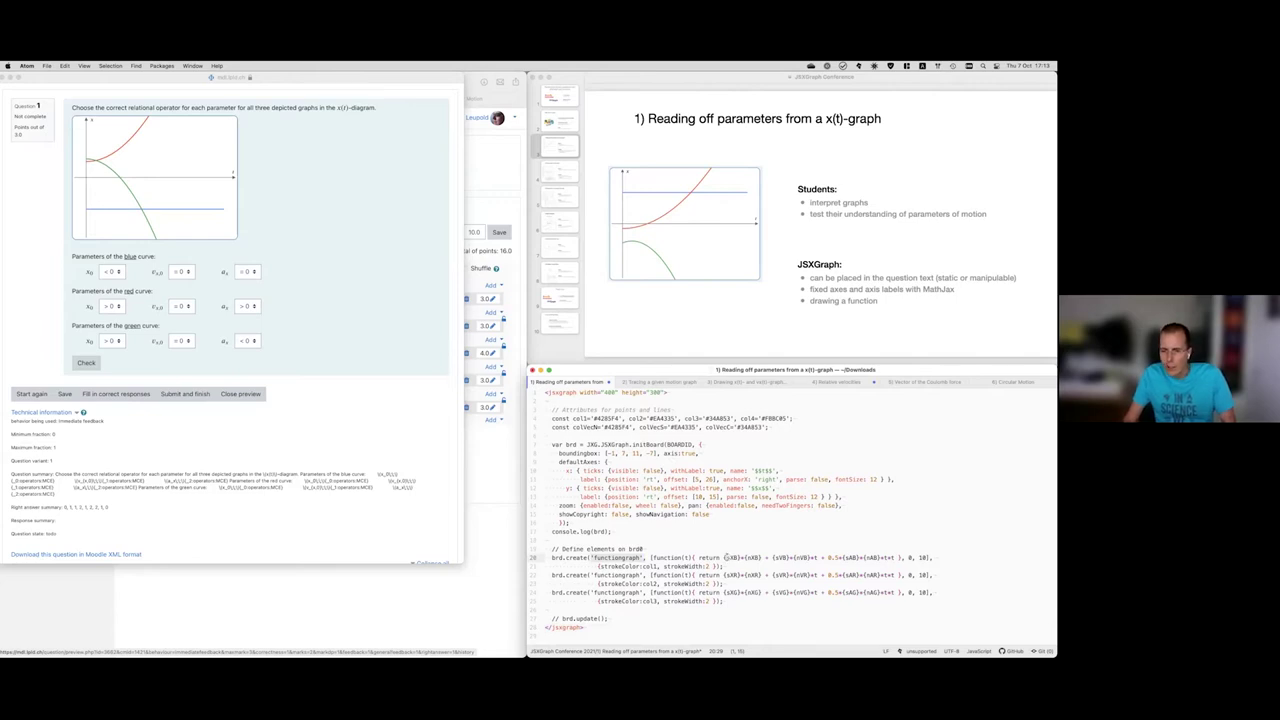
pyautogui.moveTo(723, 557); pyautogui.dragTo(744, 557)
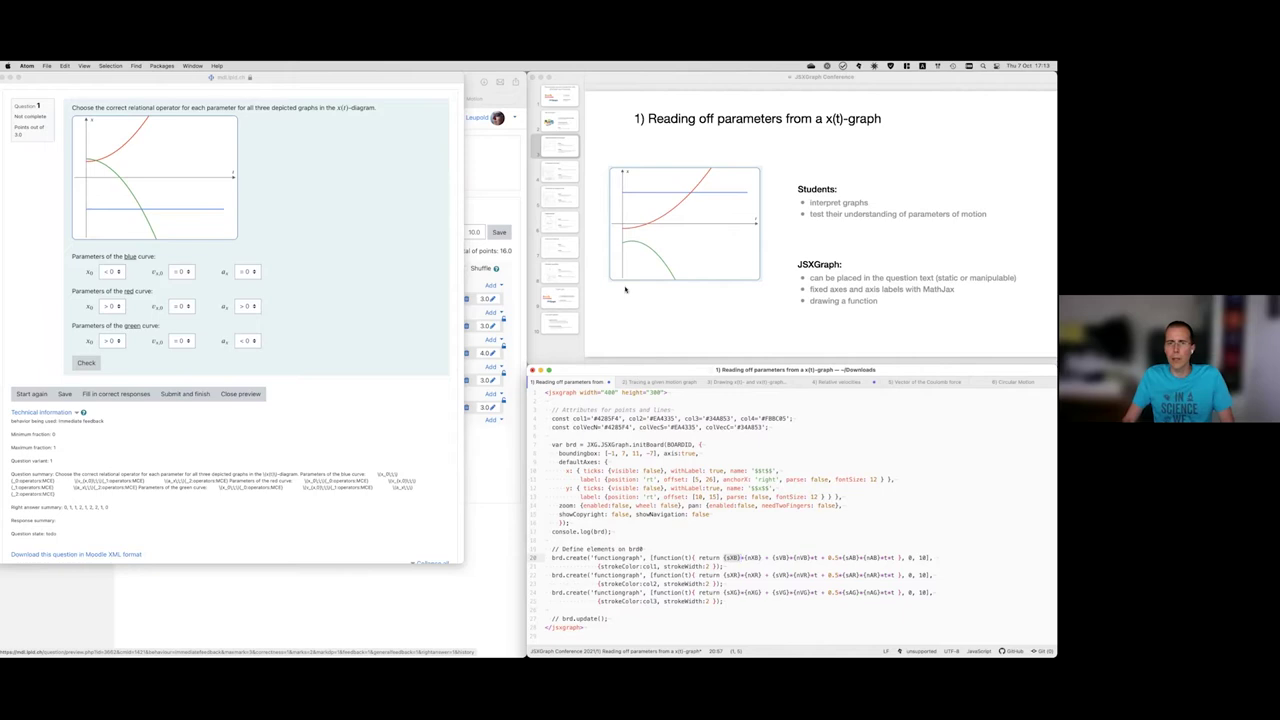
# - Show the '2) Tracing a given motion graph' slide and open an enlarged preview of that question
pyautogui.click(556, 174)
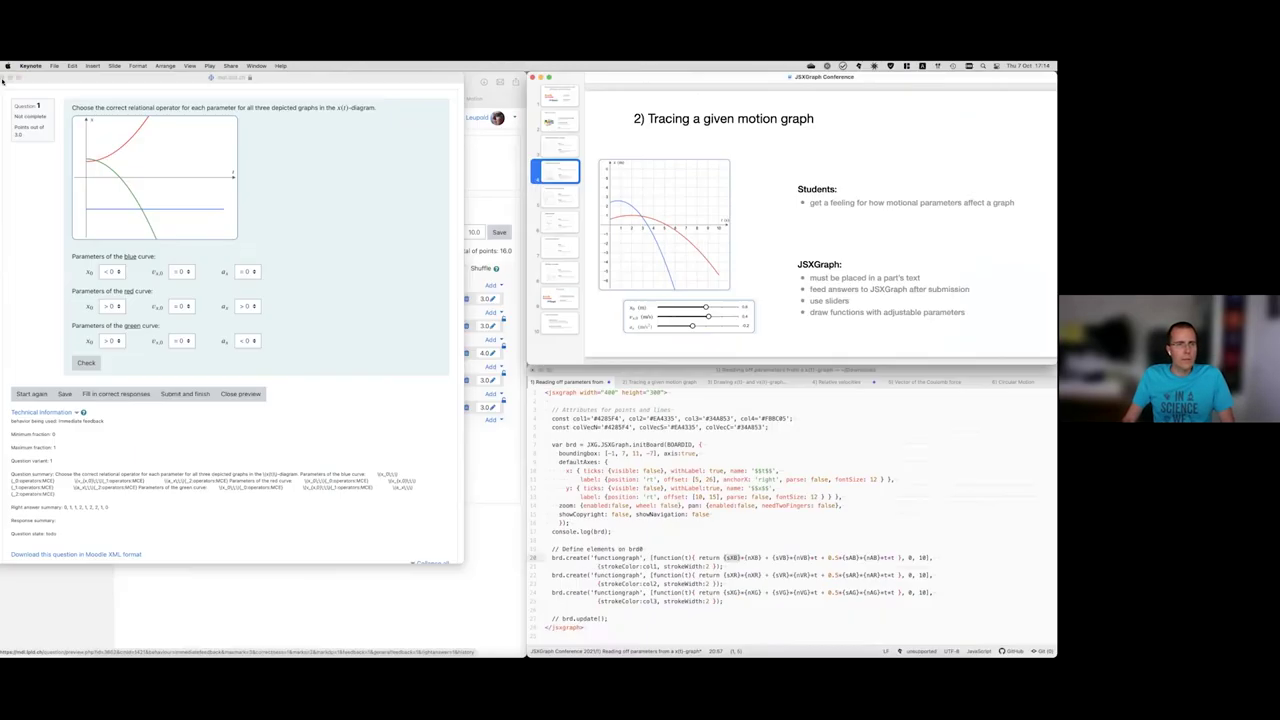
pyautogui.click(205, 318)
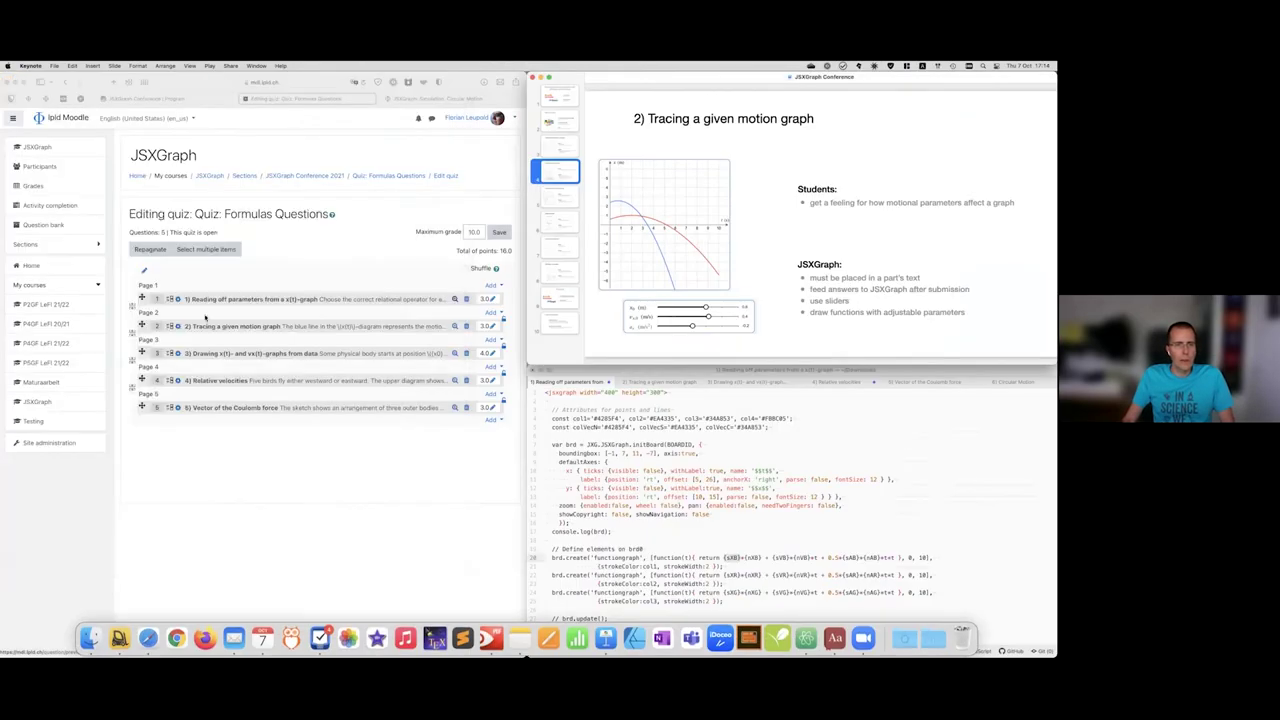
pyautogui.click(456, 327)
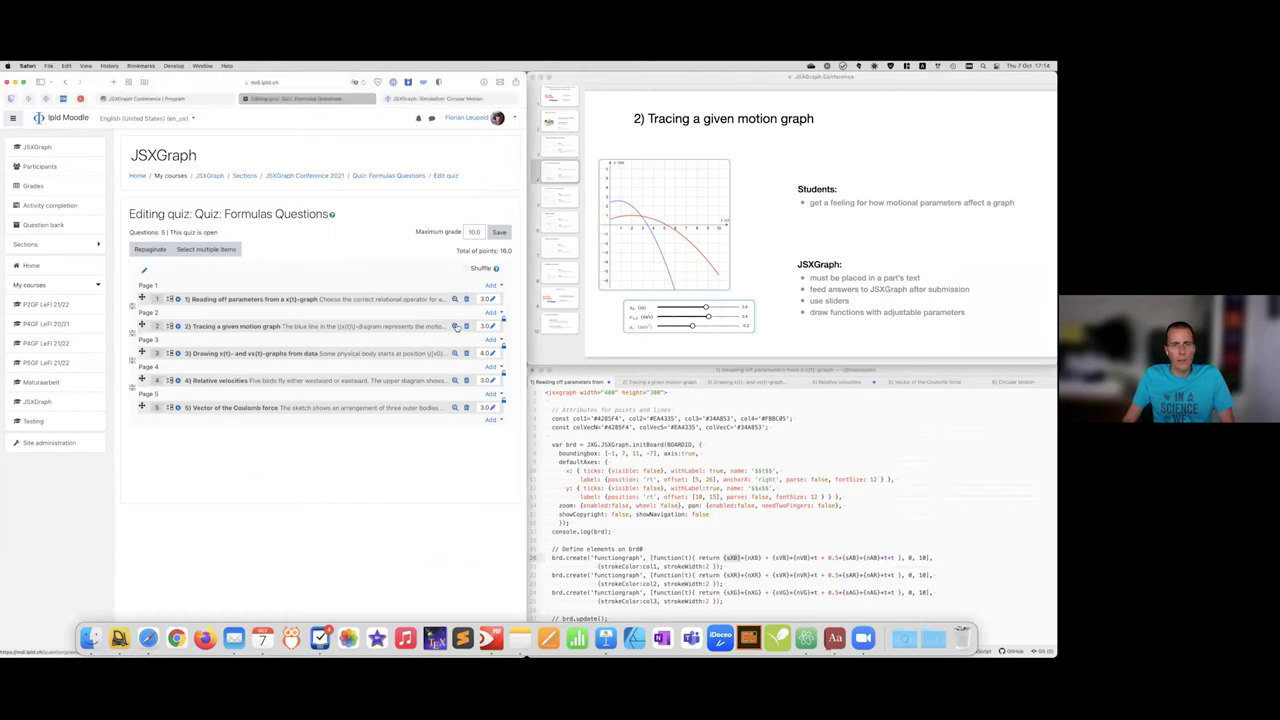
pyautogui.click(456, 327)
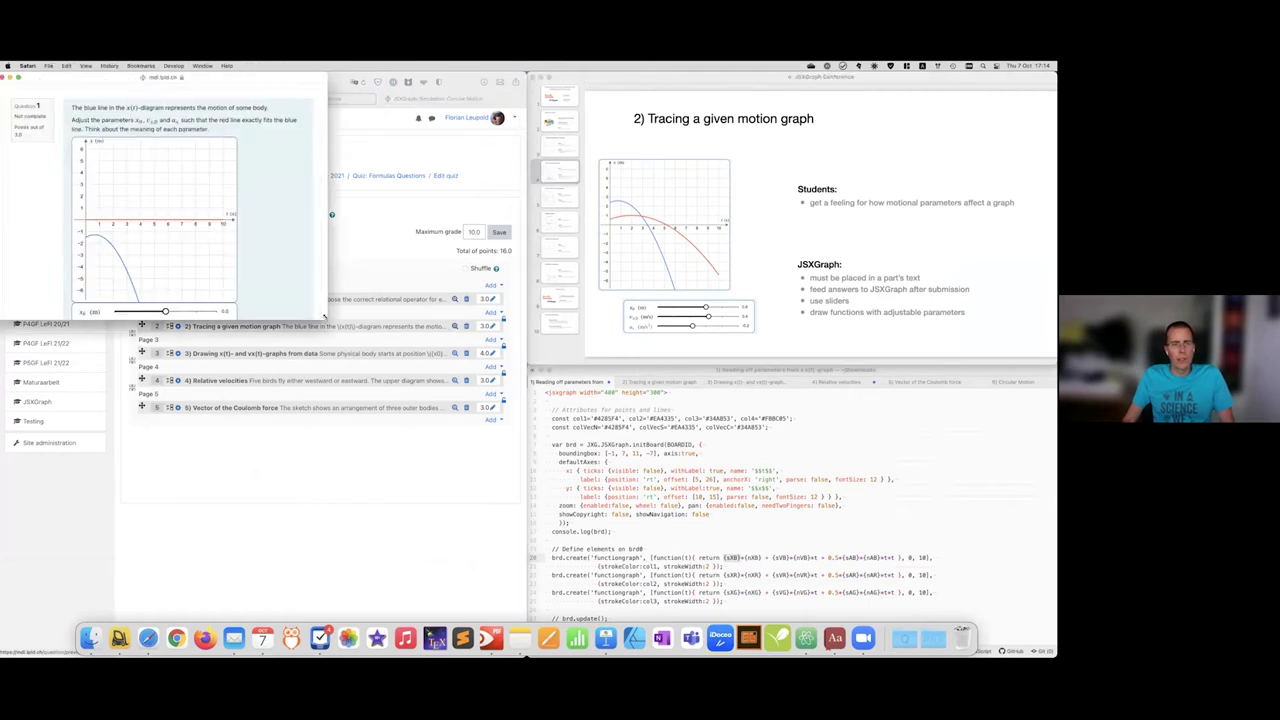
pyautogui.moveTo(325, 317); pyautogui.dragTo(446, 381)
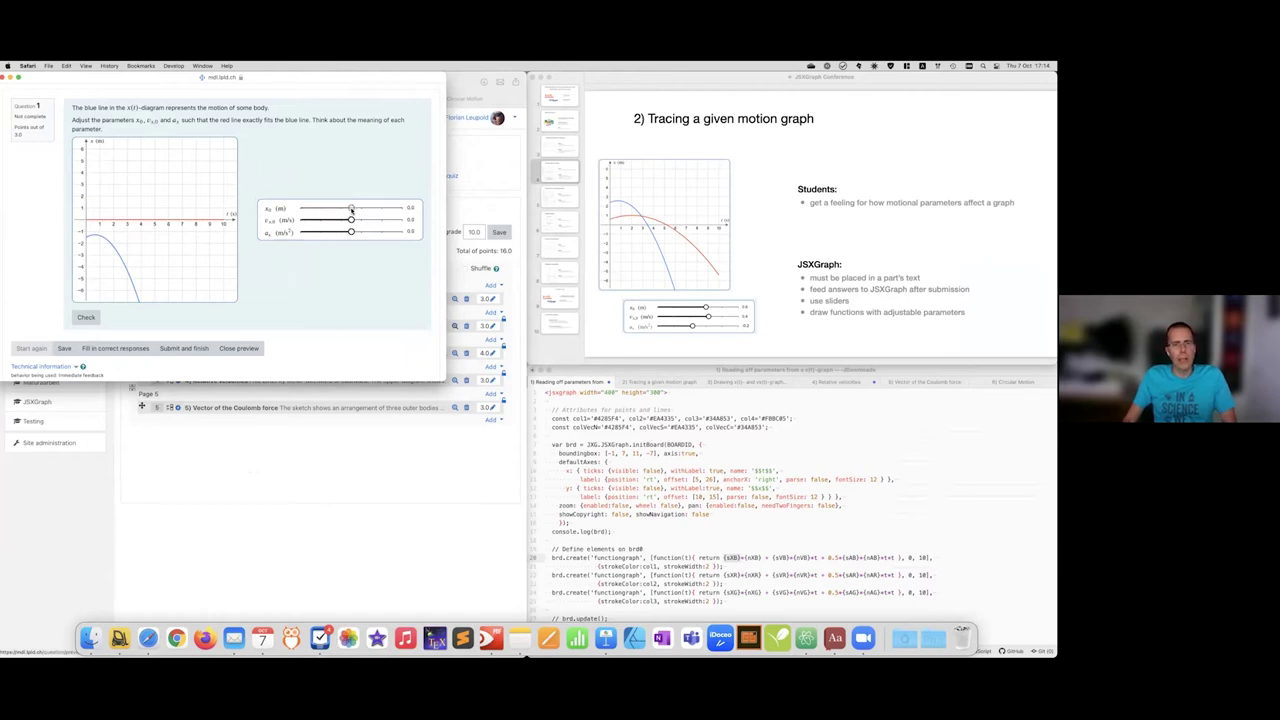
# - Drag the sliders to x0 -0.9, v0 0.3, then x0 about -1.6
pyautogui.moveTo(351, 209); pyautogui.dragTo(334, 208)
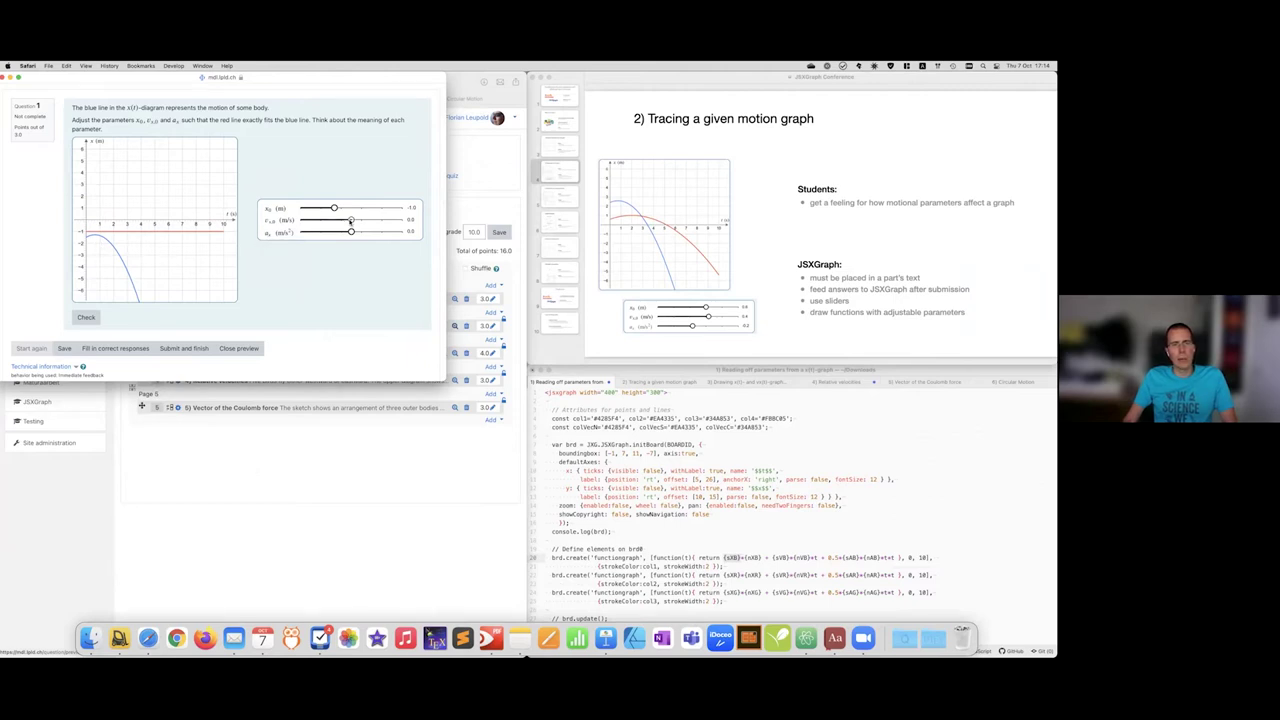
pyautogui.moveTo(351, 219); pyautogui.dragTo(320, 232)
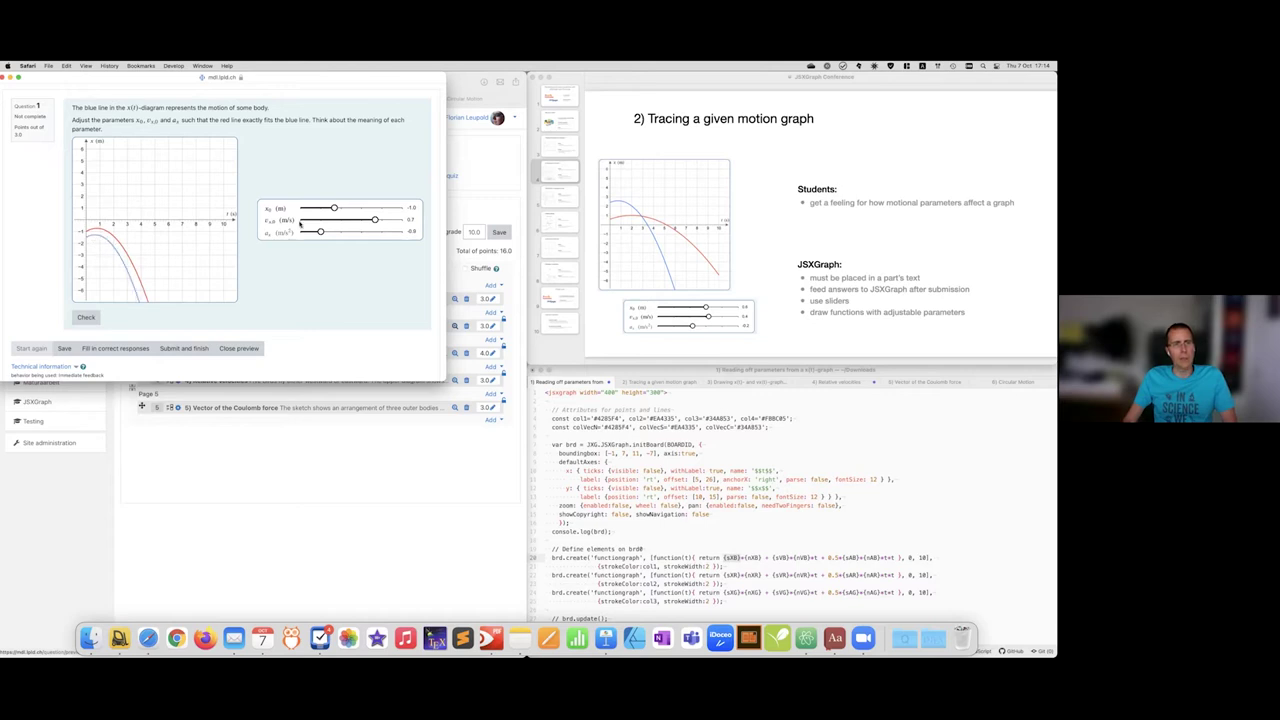
pyautogui.moveTo(334, 208); pyautogui.dragTo(326, 208)
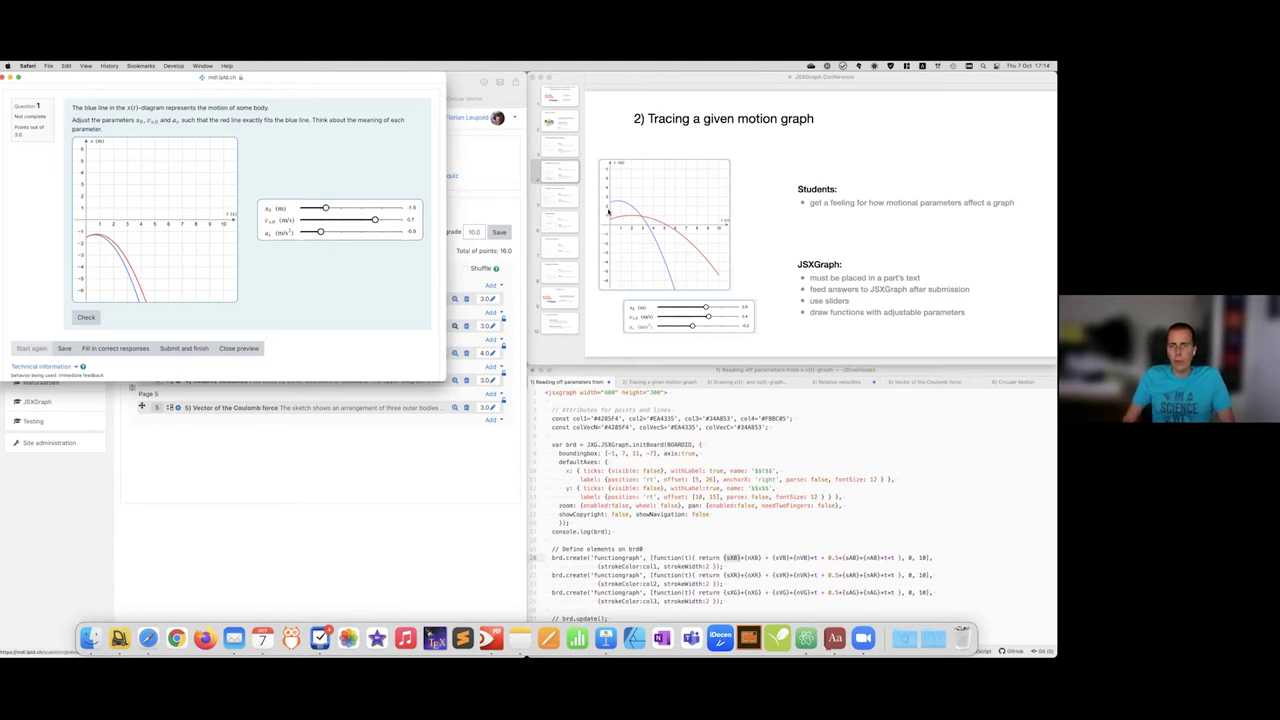
# - Show the tracing question's code in Atom, highlighting the sliderX and sliderV definitions, then return to the quiz page
pyautogui.click(659, 384)
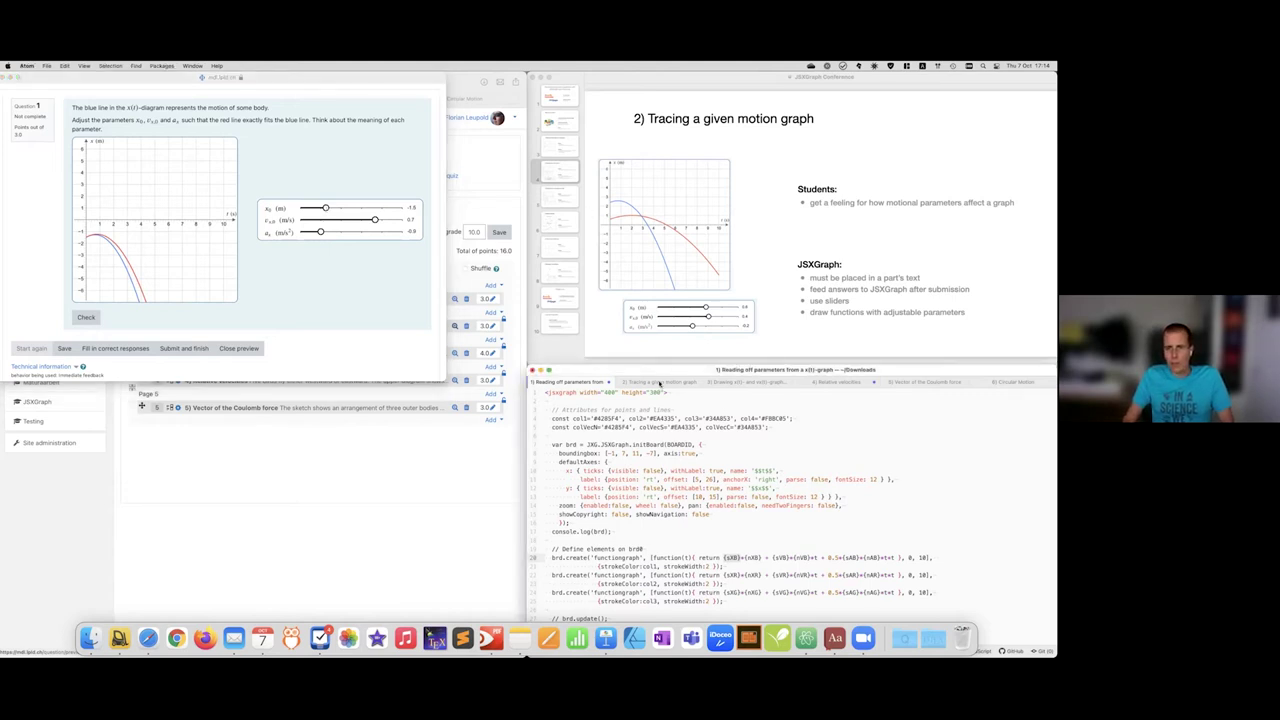
pyautogui.click(659, 384)
pyautogui.scroll(-3, 622, 466)
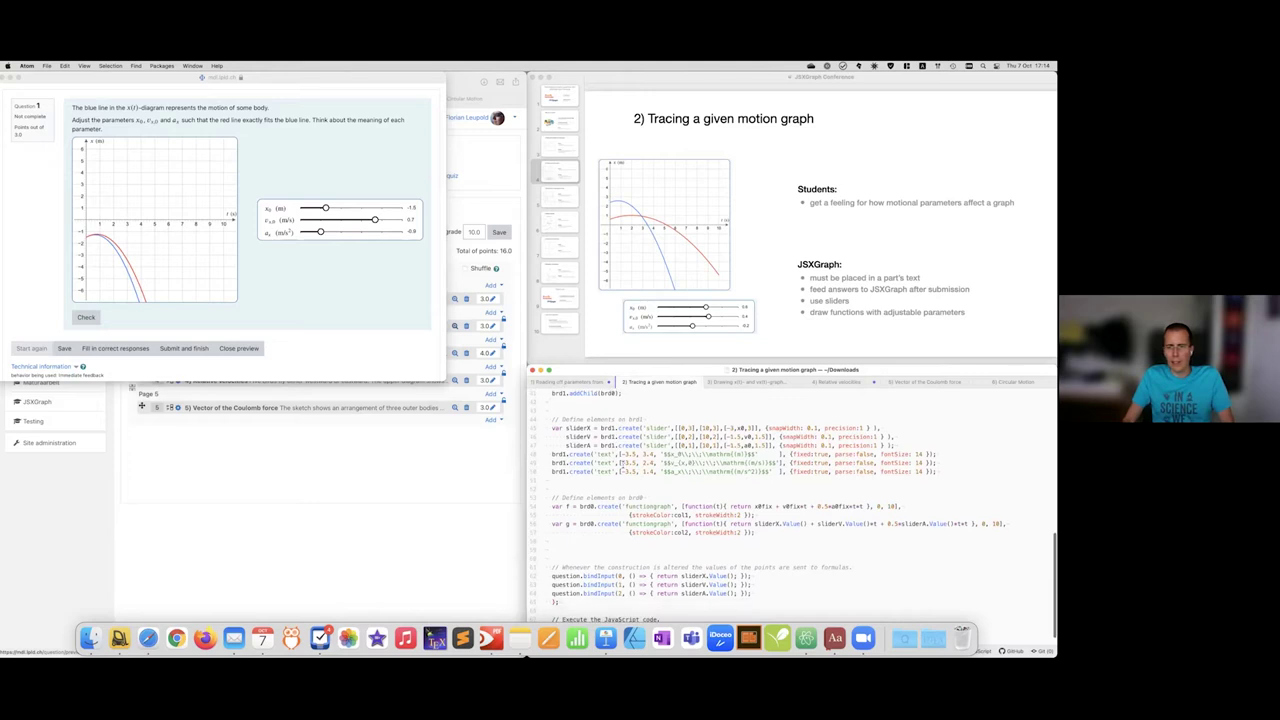
pyautogui.scroll(4, 622, 462)
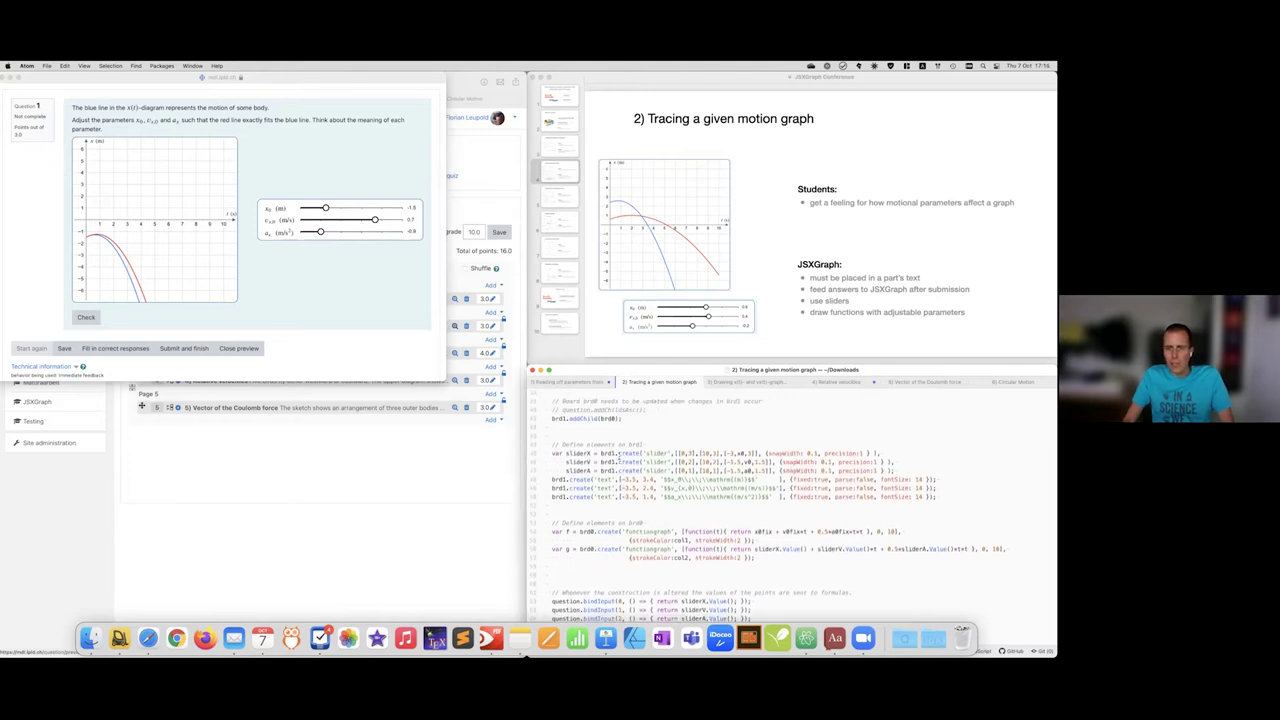
pyautogui.scroll(5, 641, 453)
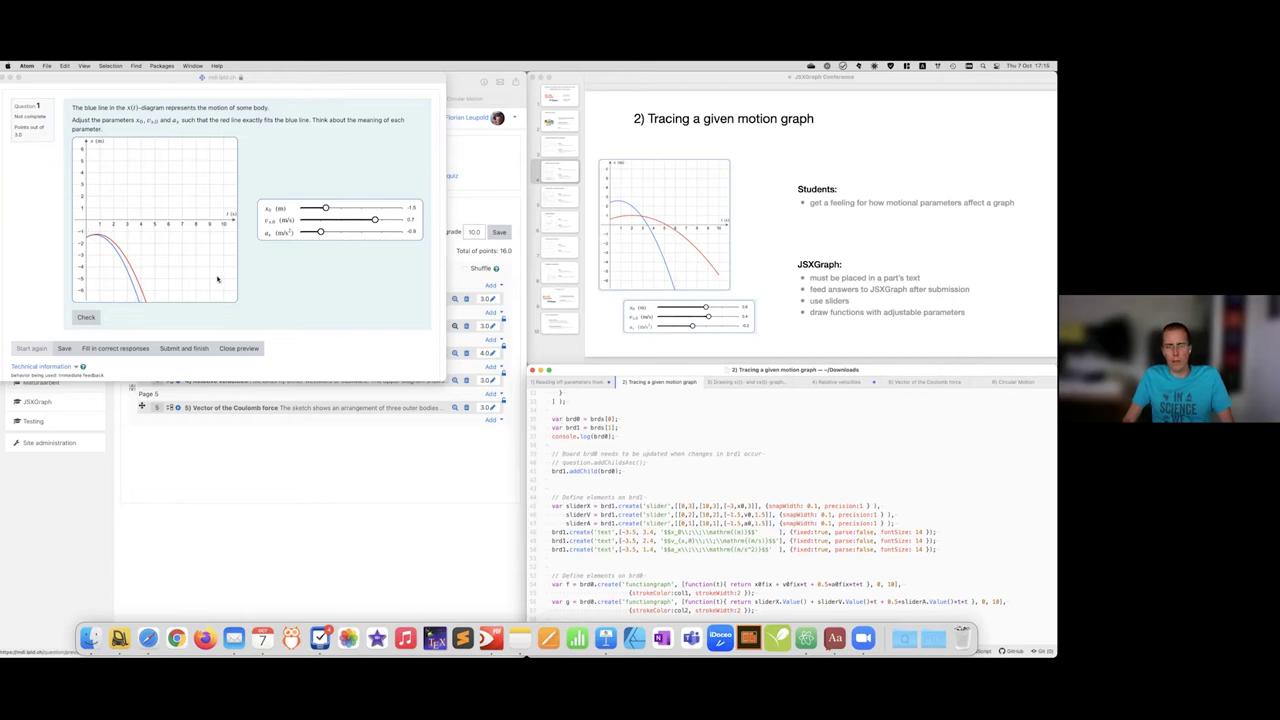
pyautogui.scroll(-2, 600, 451)
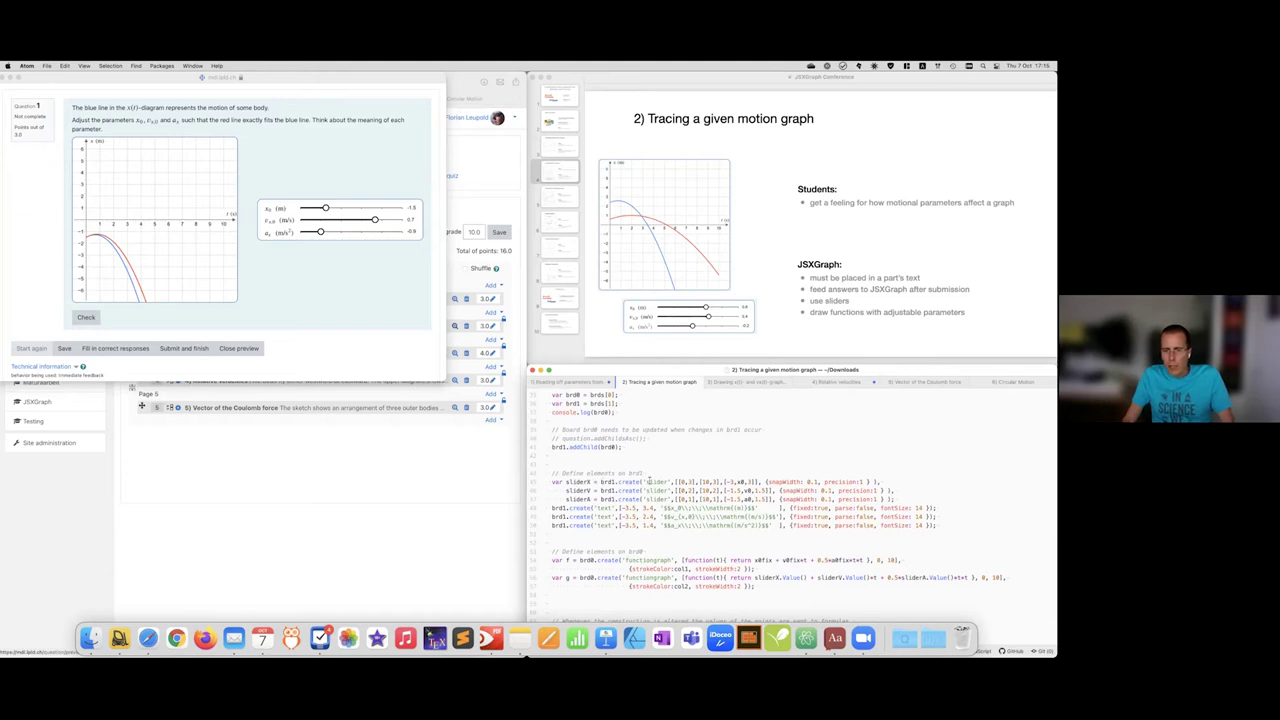
pyautogui.moveTo(645, 481); pyautogui.dragTo(670, 482)
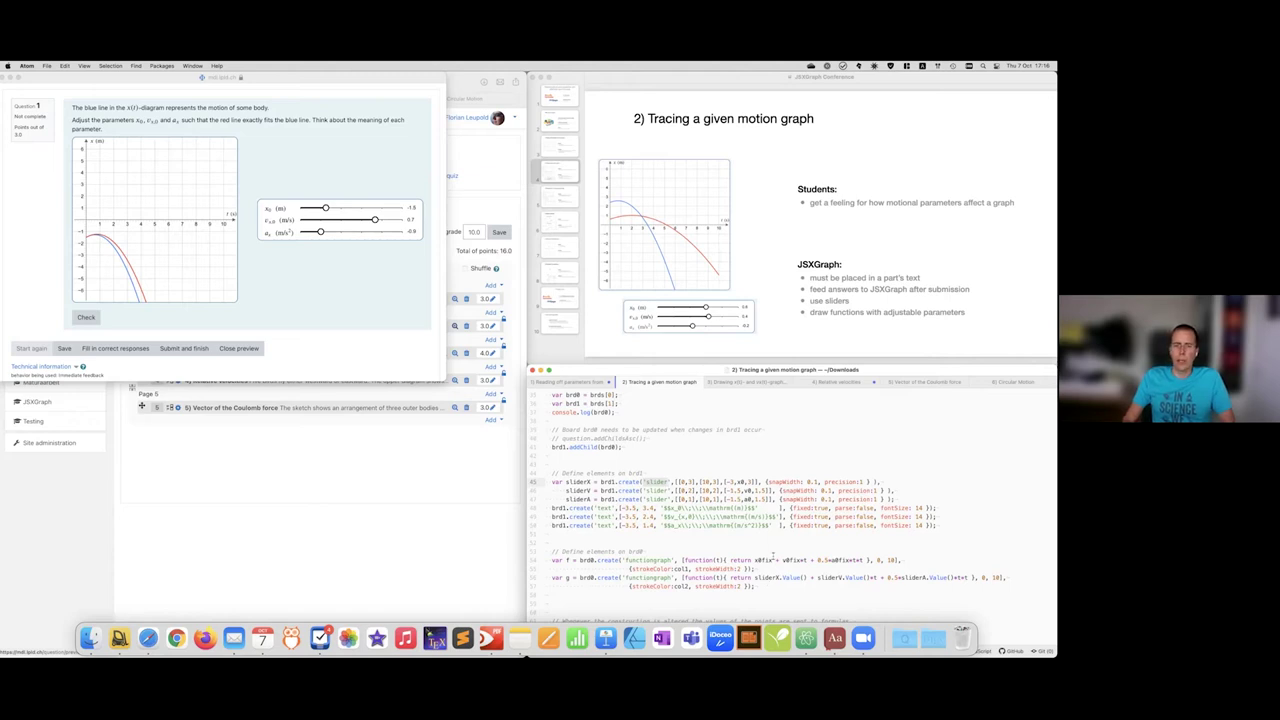
pyautogui.click(776, 491)
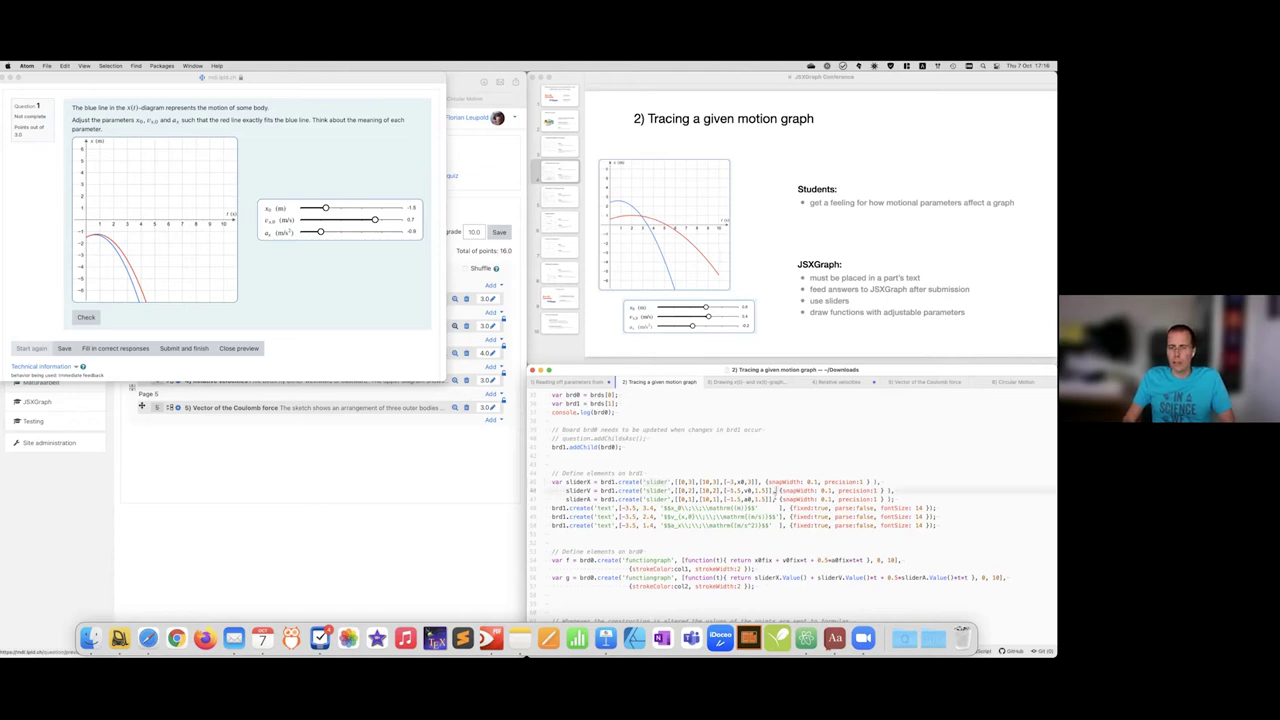
pyautogui.click(497, 521)
pyautogui.scroll(-3, 645, 573)
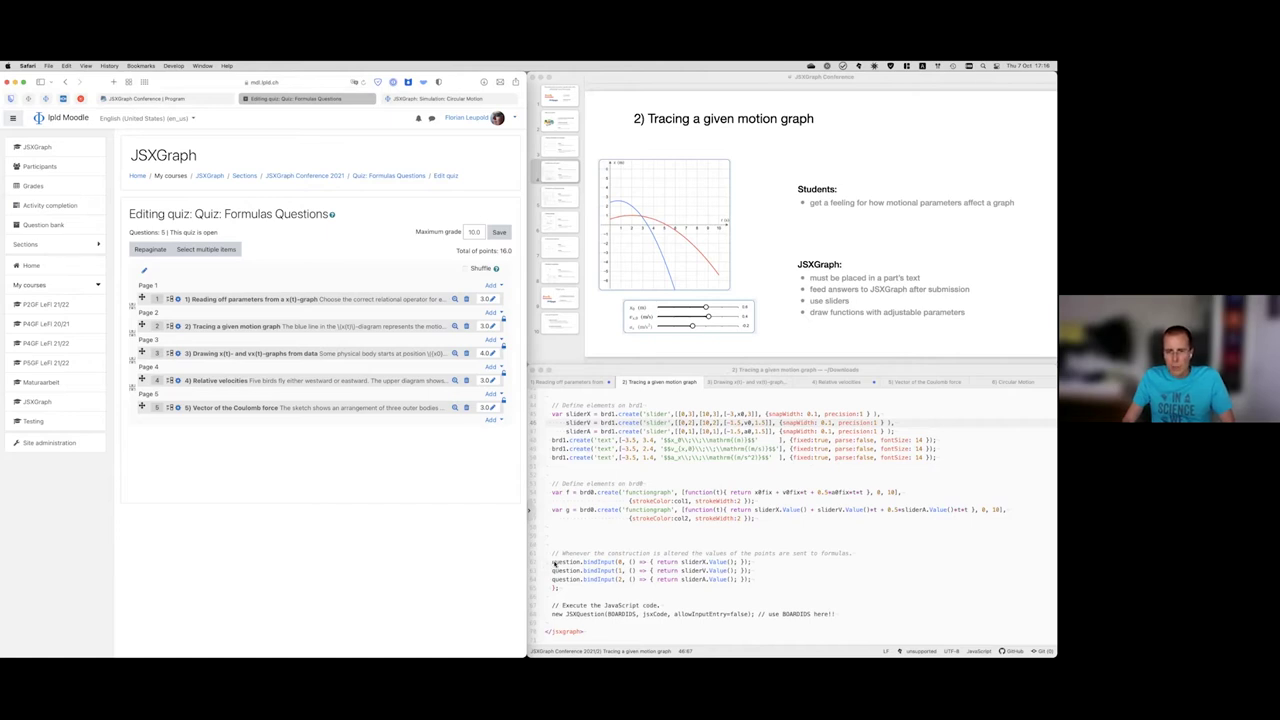
pyautogui.click(552, 563)
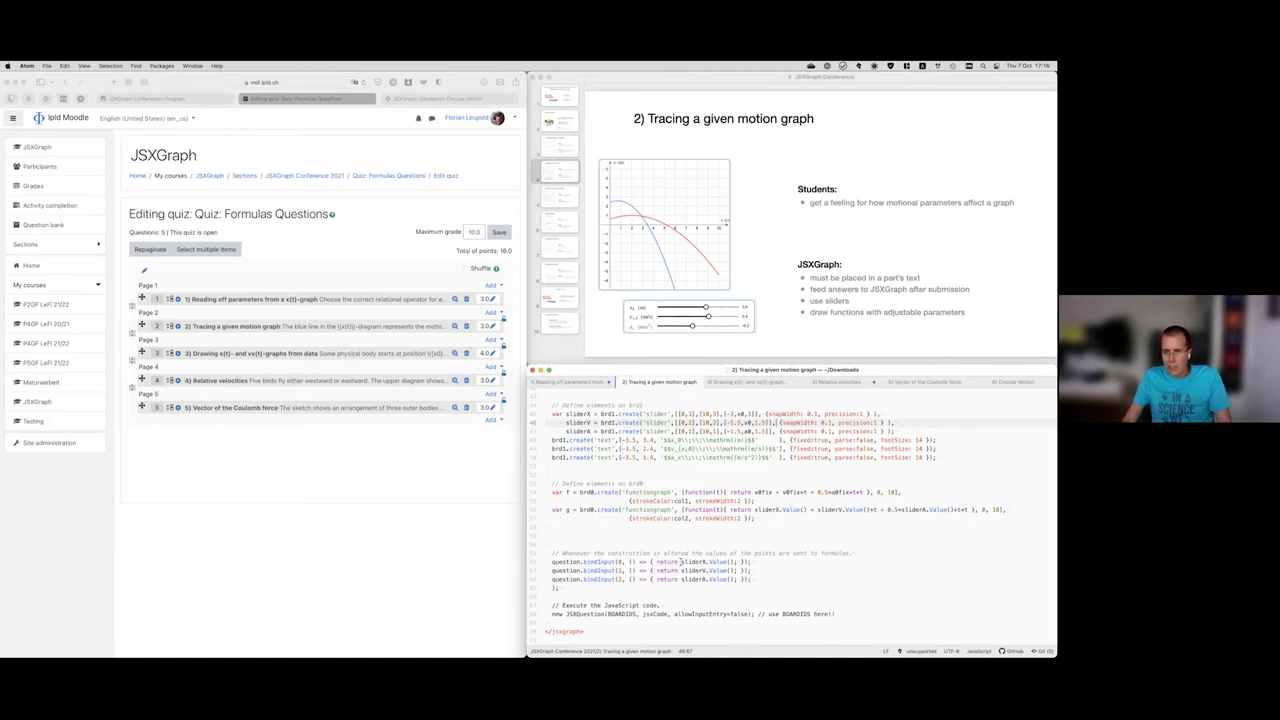
pyautogui.moveTo(681, 561); pyautogui.dragTo(736, 562)
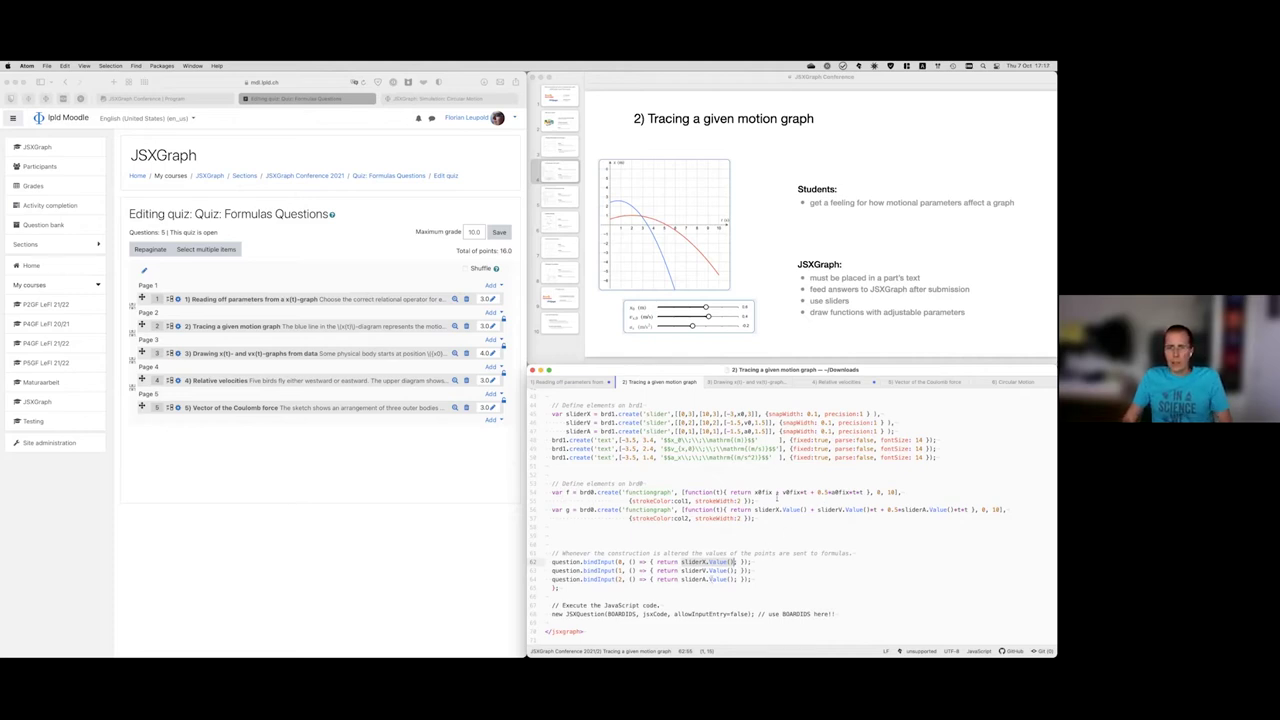
pyautogui.click(204, 474)
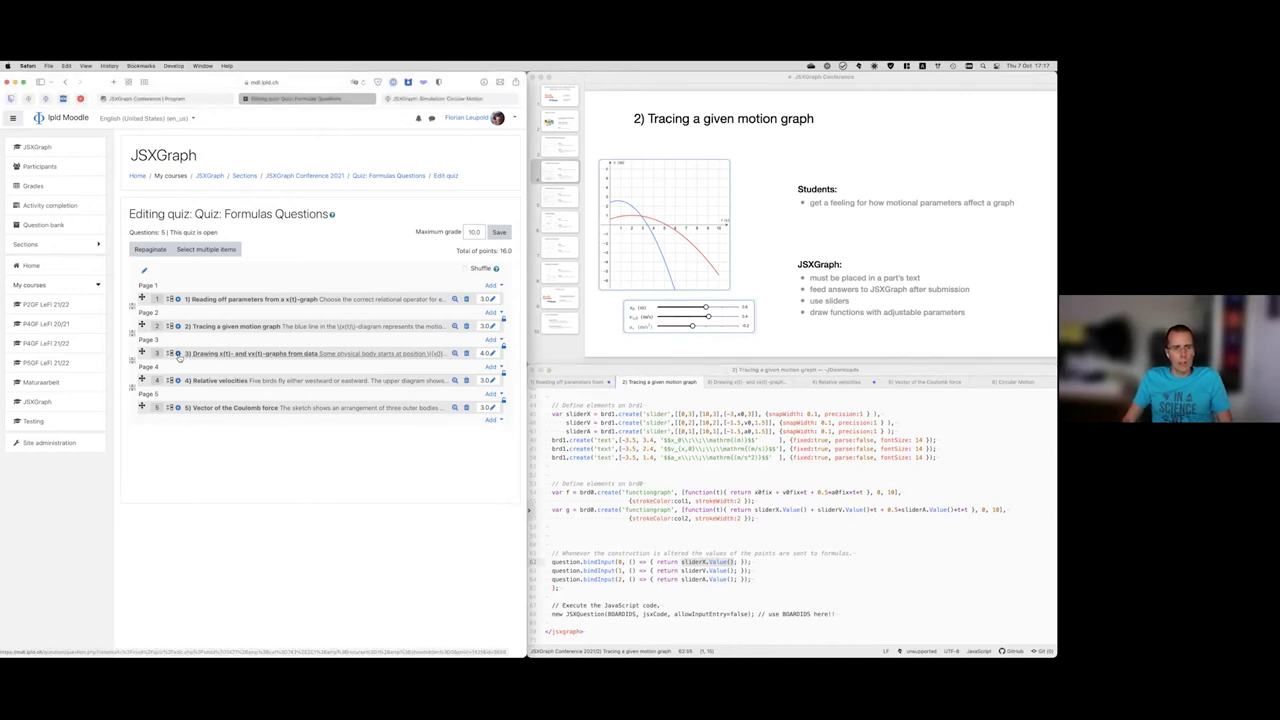
# - Preview question 3, reposition and narrow its window, and advance Keynote to the drawing-graphs slide
pyautogui.click(454, 354)
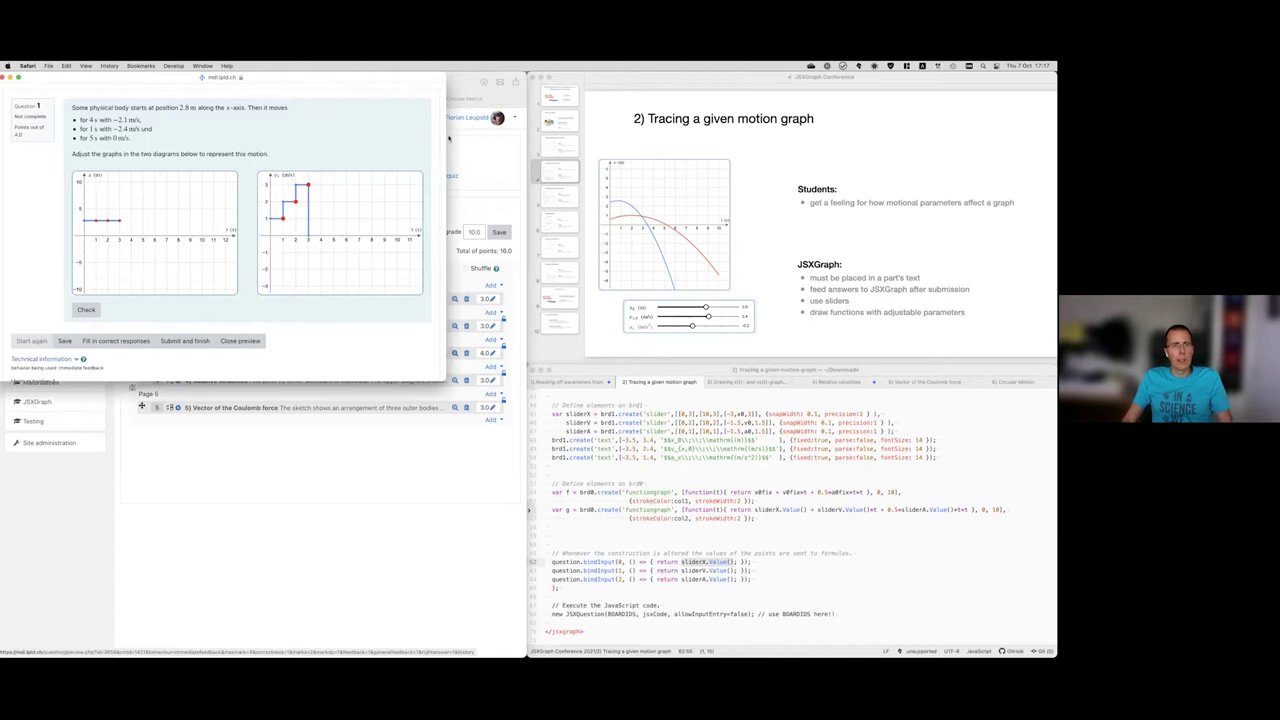
pyautogui.moveTo(404, 84); pyautogui.dragTo(420, 134)
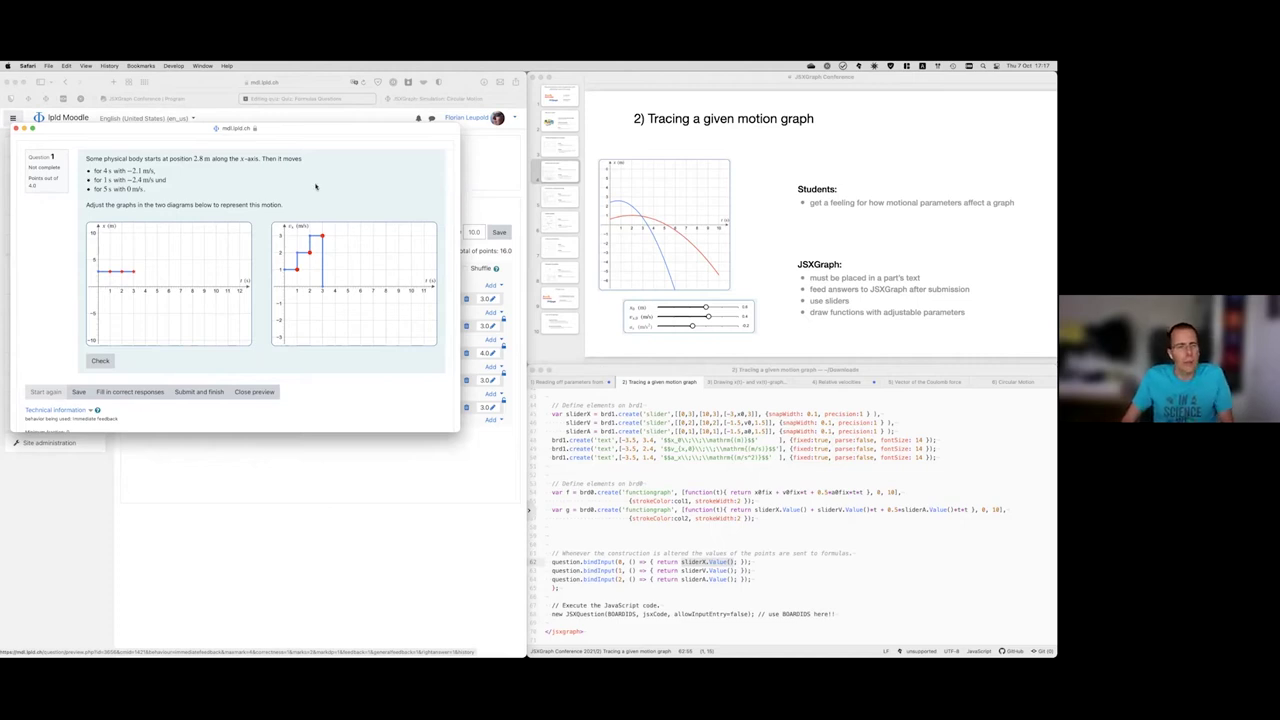
pyautogui.moveTo(331, 131)
pyautogui.mouseDown()
pyautogui.moveTo(355, 129)
pyautogui.moveTo(346, 122)
pyautogui.mouseUp()
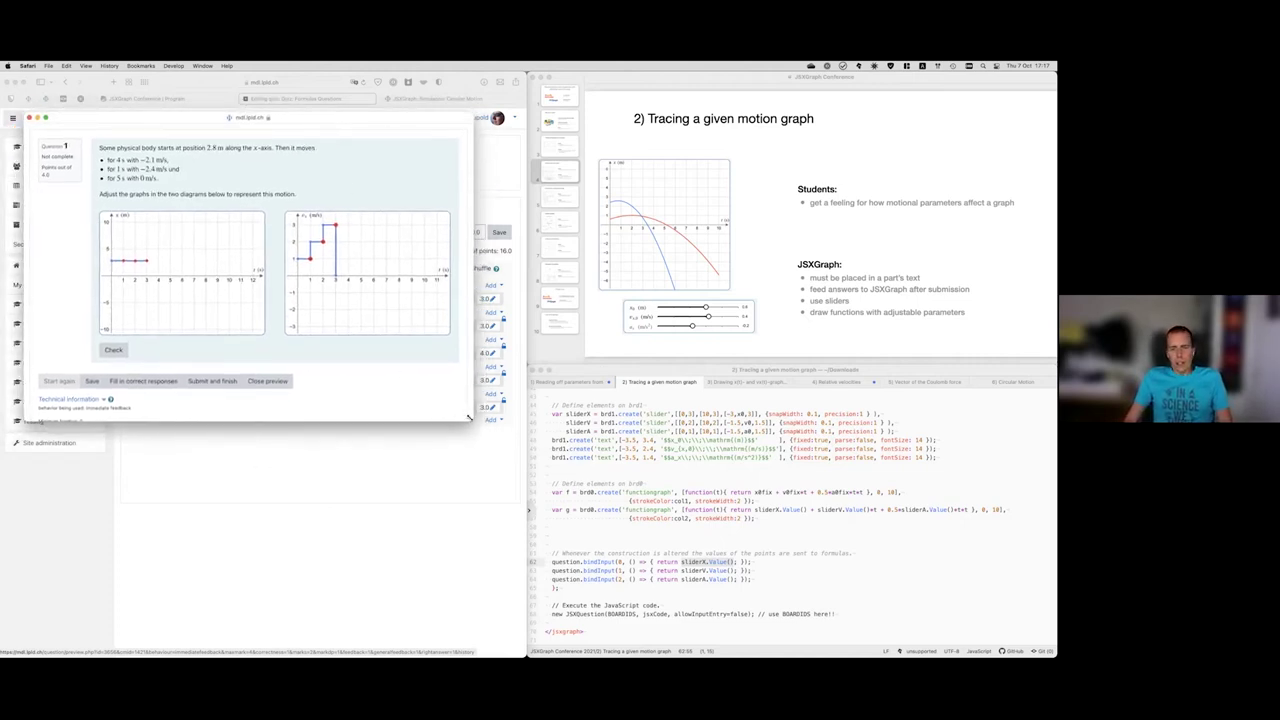
pyautogui.moveTo(470, 421); pyautogui.dragTo(459, 421)
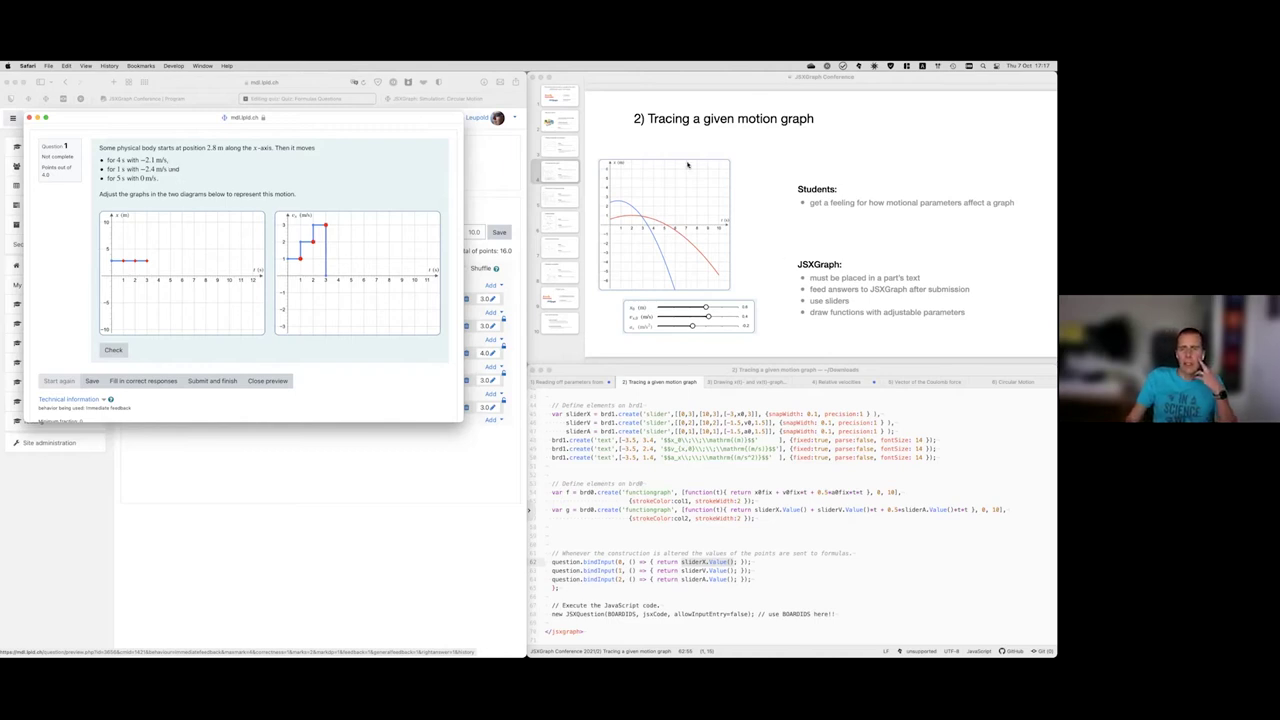
pyautogui.click(555, 197)
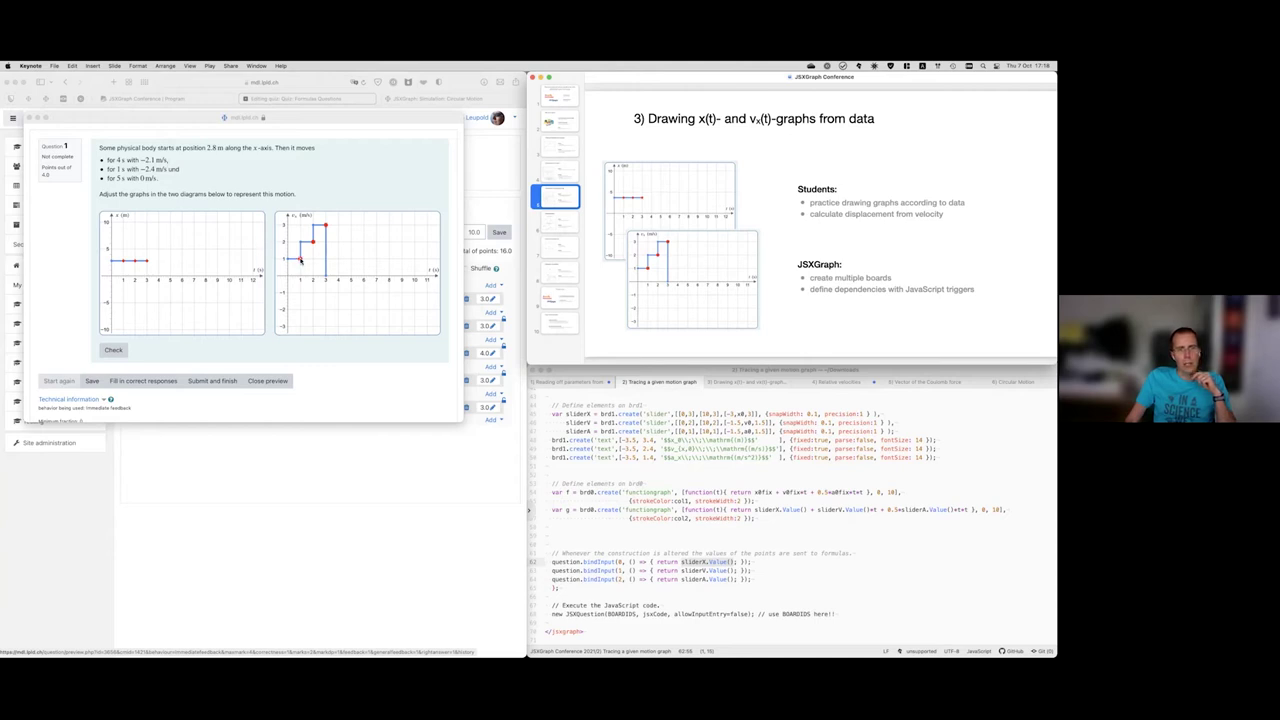
# - Extend and lower the first velocity step to t=4, pull the x(t) point down, then fill in correct responses
pyautogui.click(302, 261)
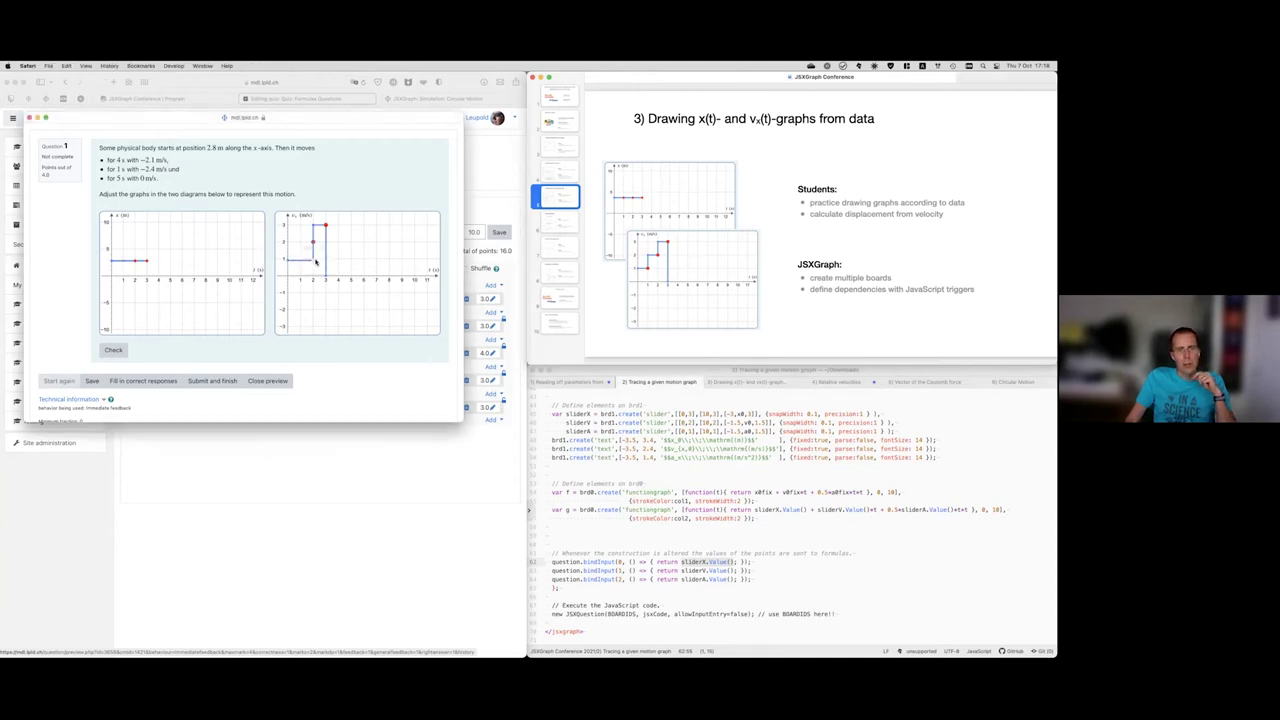
pyautogui.moveTo(316, 262); pyautogui.dragTo(390, 242)
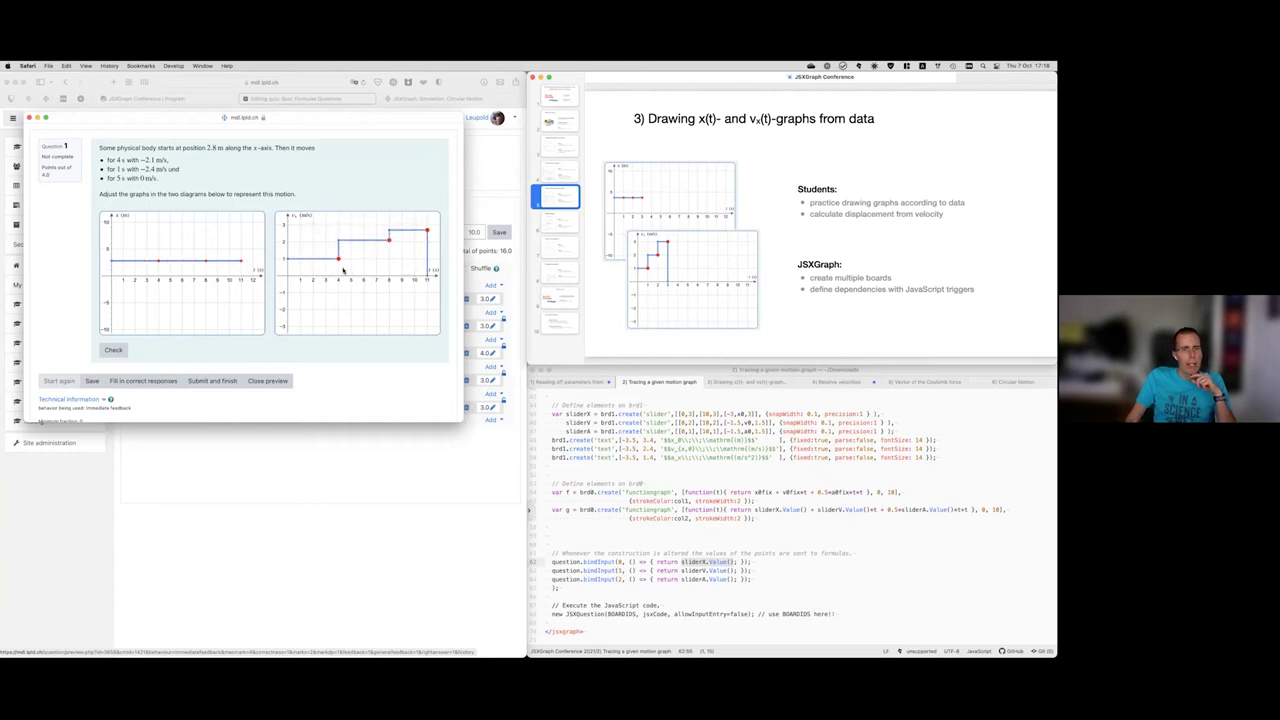
pyautogui.moveTo(338, 259); pyautogui.dragTo(336, 313)
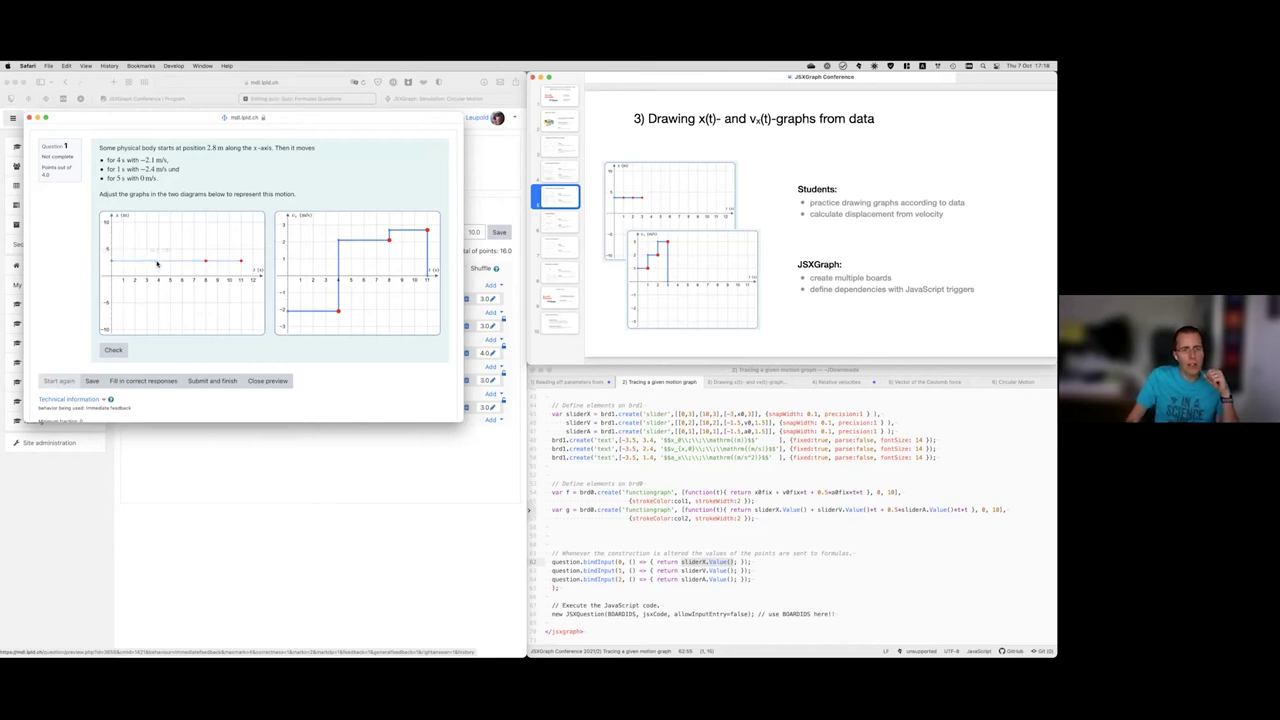
pyautogui.moveTo(157, 262); pyautogui.dragTo(158, 272)
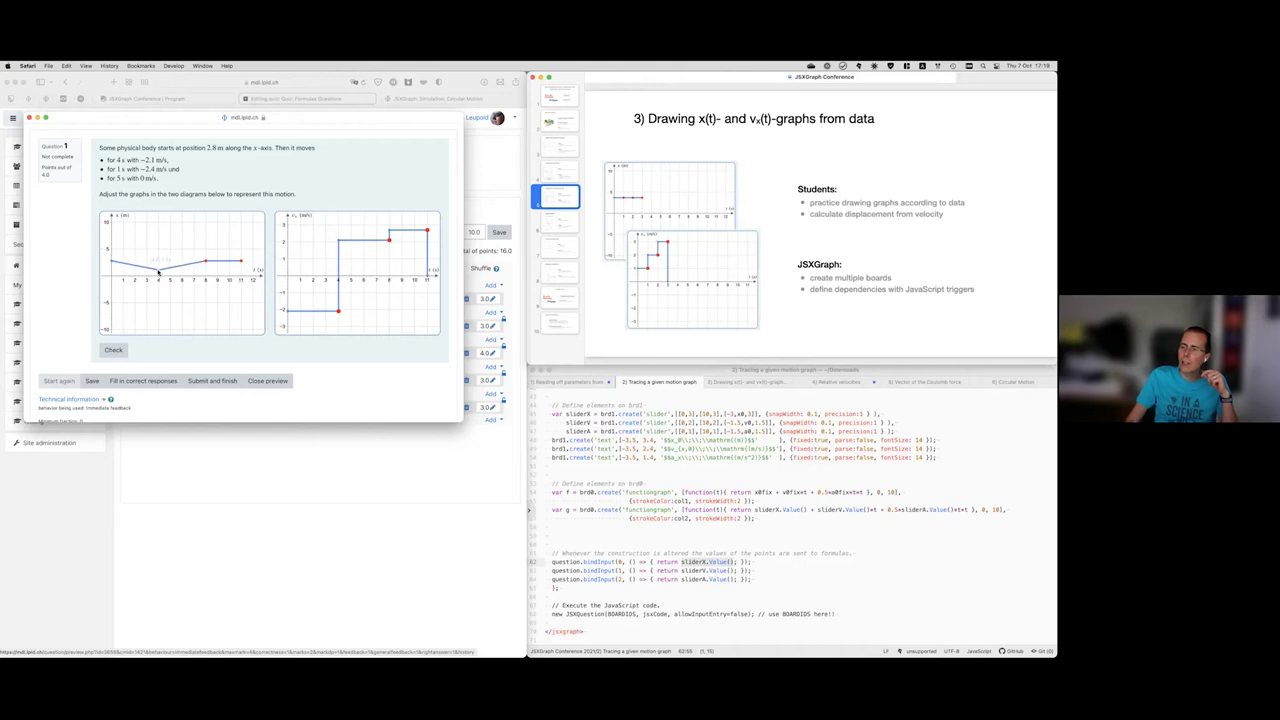
pyautogui.moveTo(158, 272); pyautogui.dragTo(158, 304)
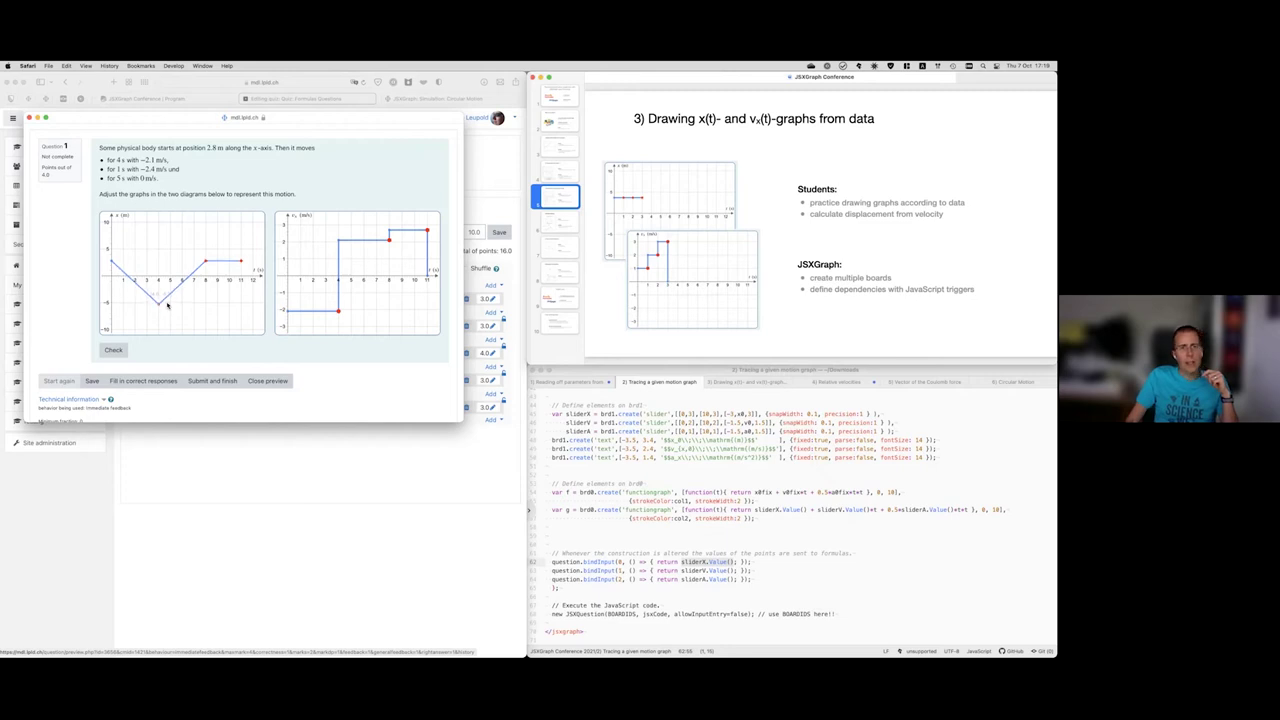
pyautogui.click(145, 382)
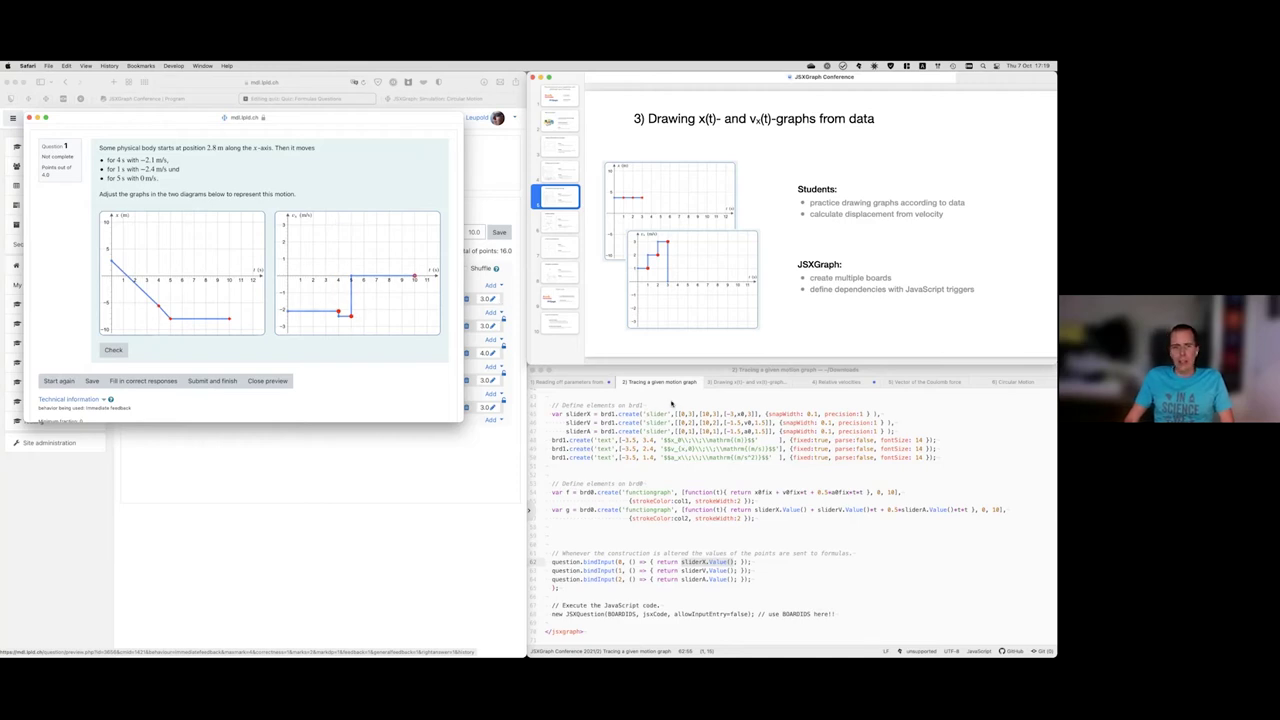
pyautogui.click(678, 411)
pyautogui.scroll(10, 678, 411)
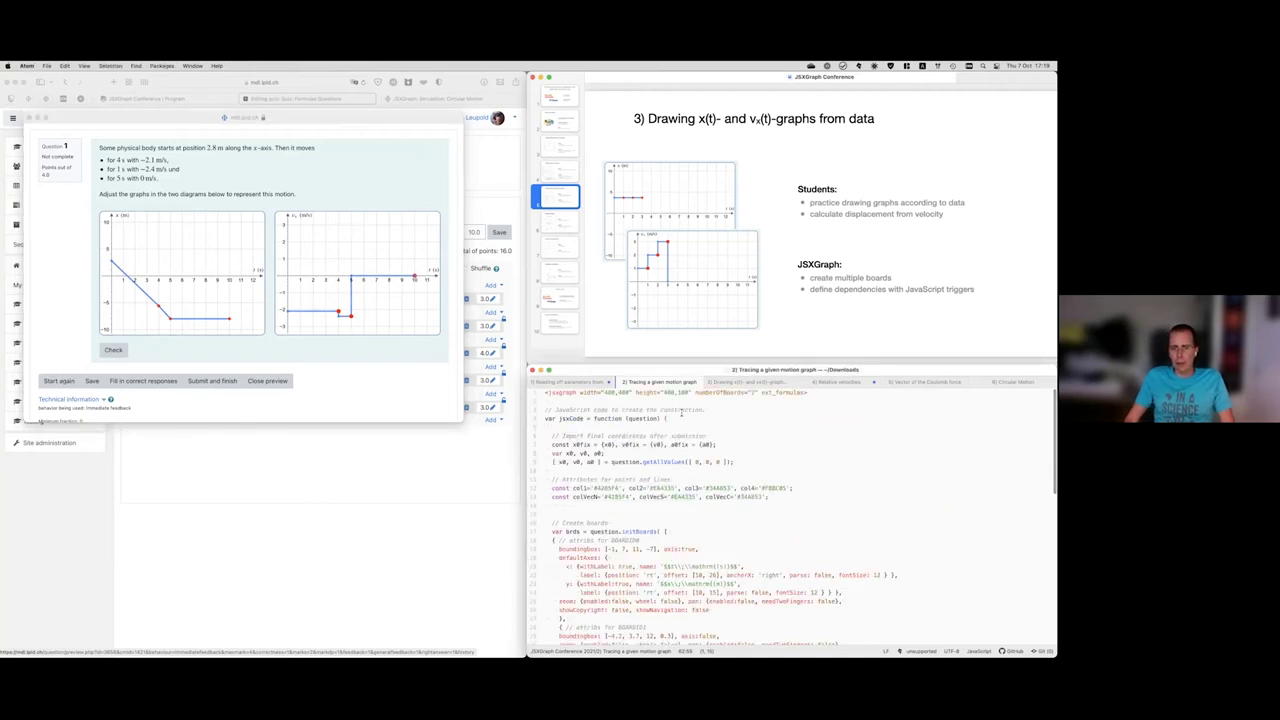
pyautogui.scroll(-5, 681, 412)
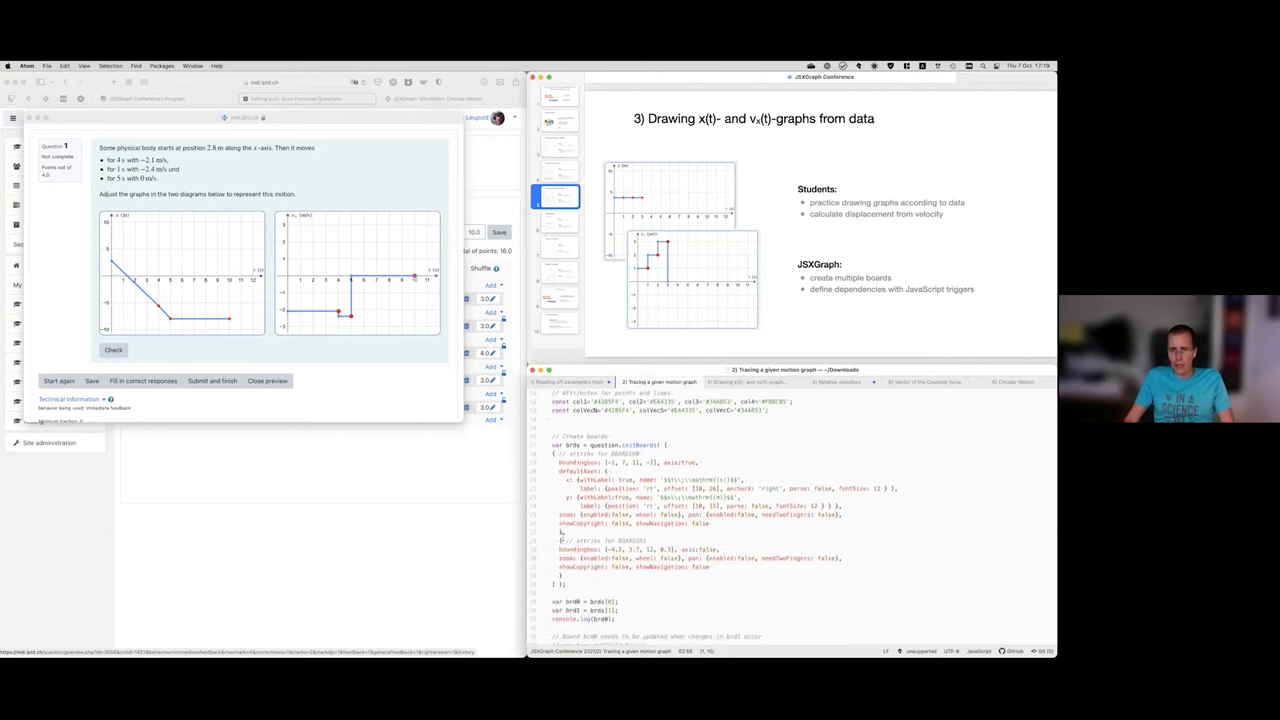
pyautogui.scroll(5, 593, 522)
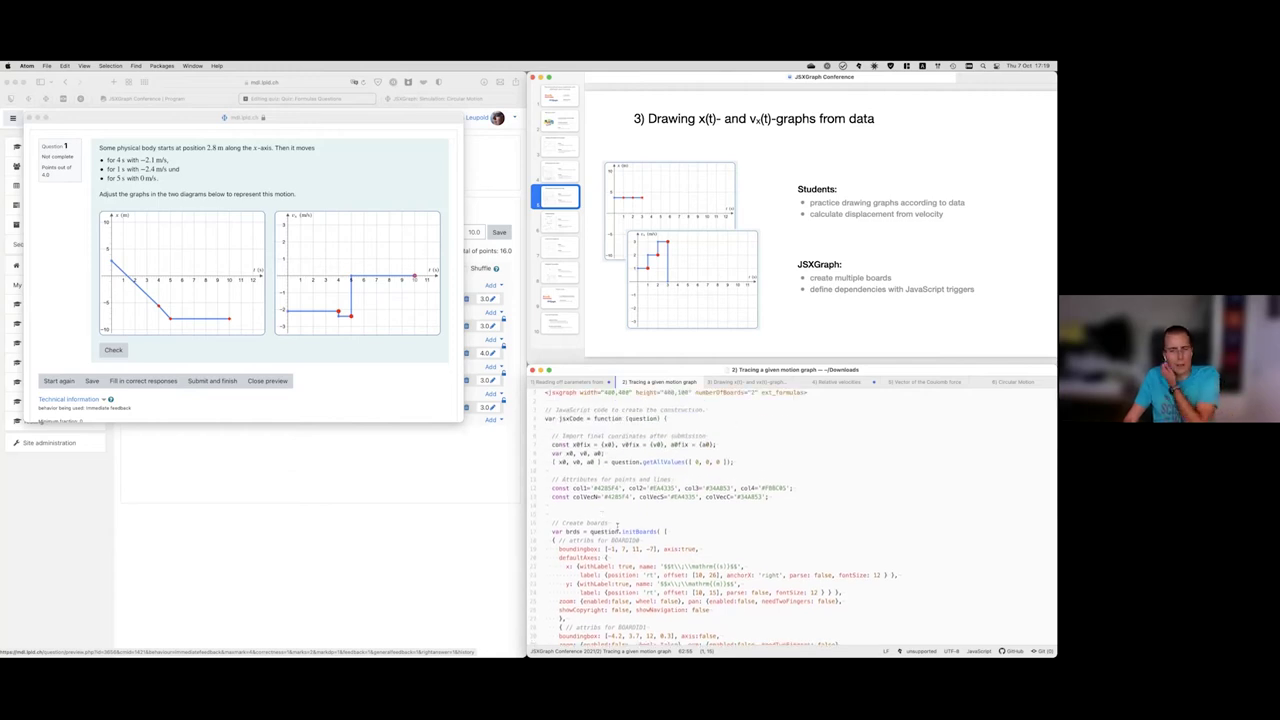
pyautogui.scroll(-3, 617, 524)
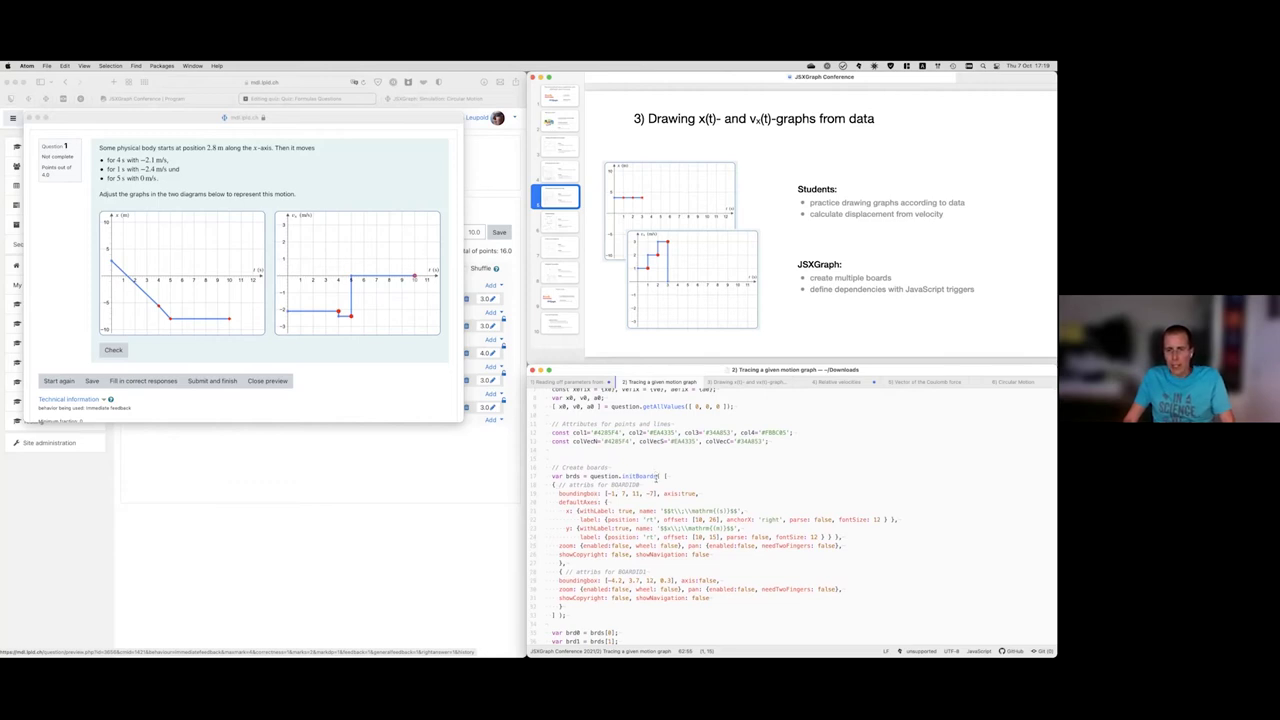
pyautogui.scroll(-3, 657, 476)
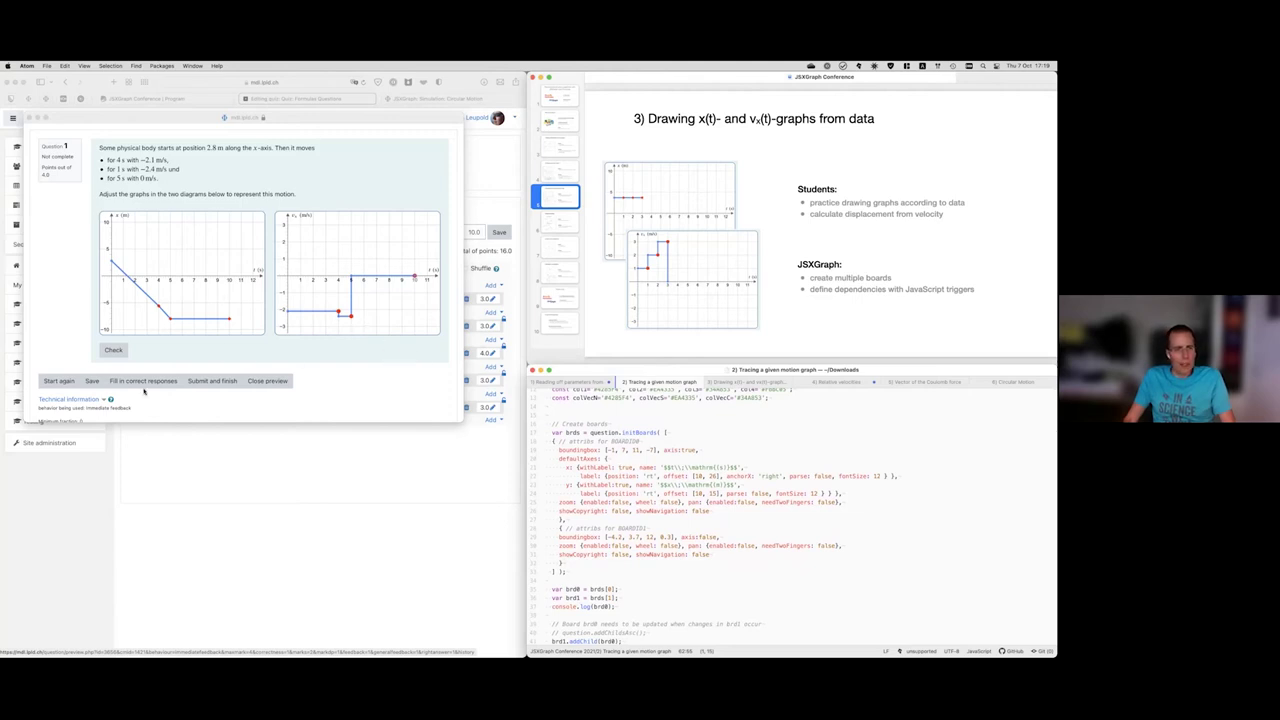
# - Restart the question with new data and drag the v(t) steps to about -1.5, t=10 and t=8
pyautogui.click(59, 381)
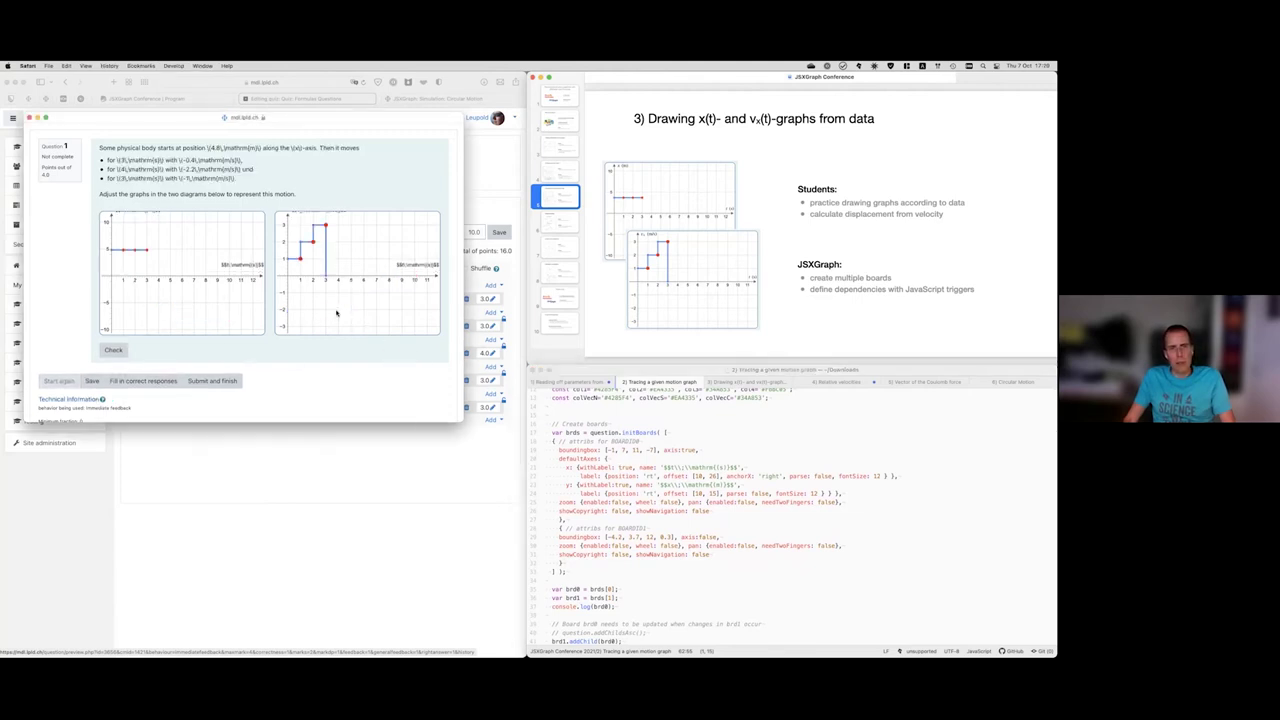
pyautogui.moveTo(312, 258); pyautogui.dragTo(299, 297)
pyautogui.moveTo(327, 225); pyautogui.dragTo(414, 233)
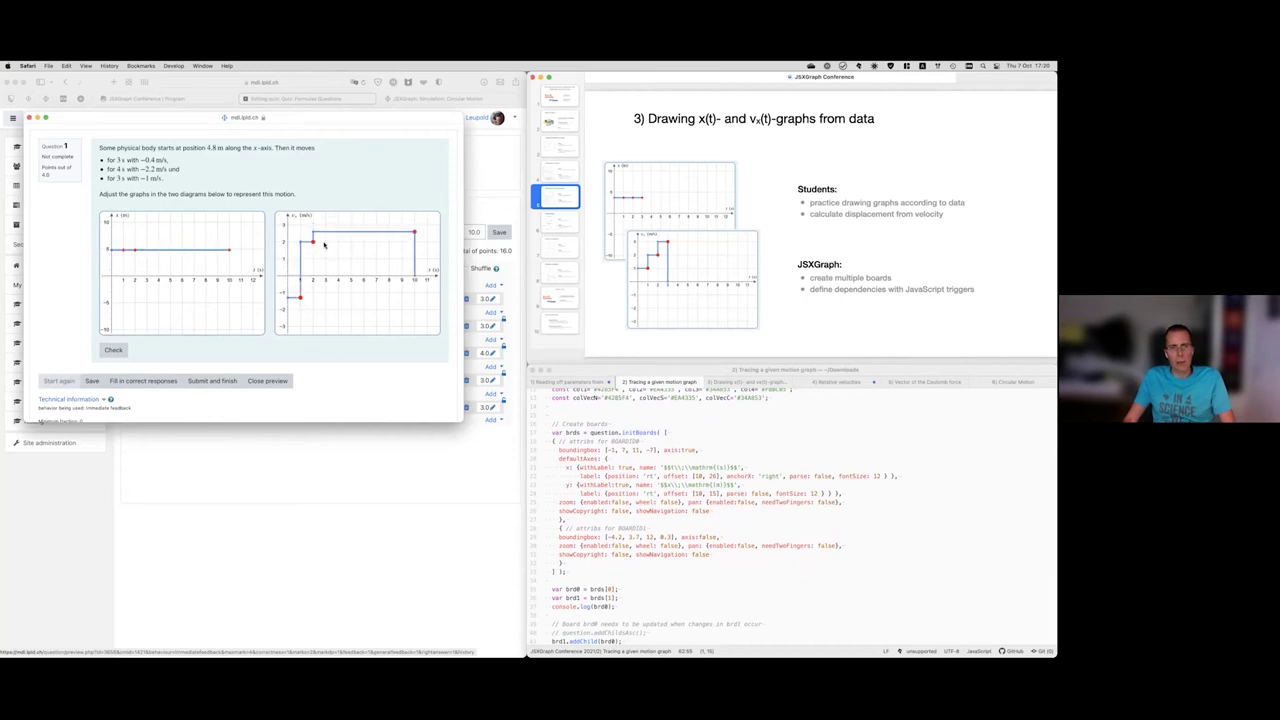
pyautogui.moveTo(313, 243); pyautogui.dragTo(389, 246)
pyautogui.moveTo(300, 298); pyautogui.dragTo(350, 292)
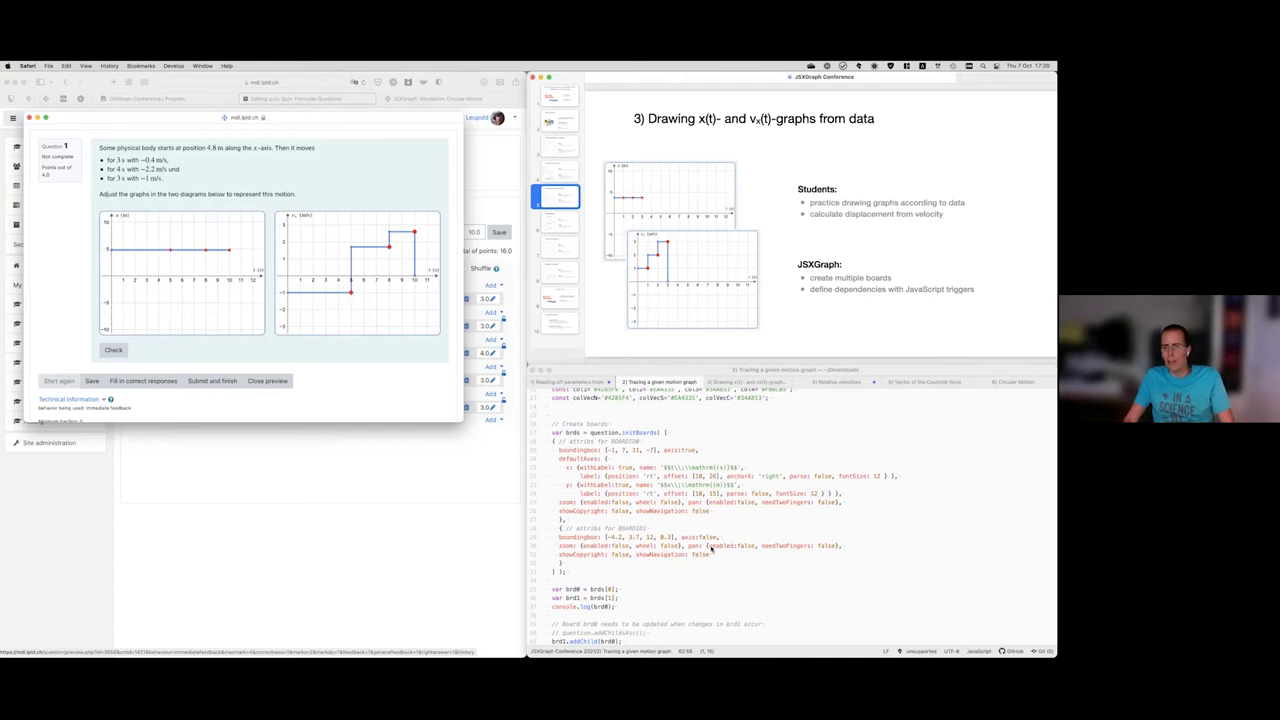
pyautogui.scroll(-1, 707, 544)
pyautogui.scroll(-10, 707, 544)
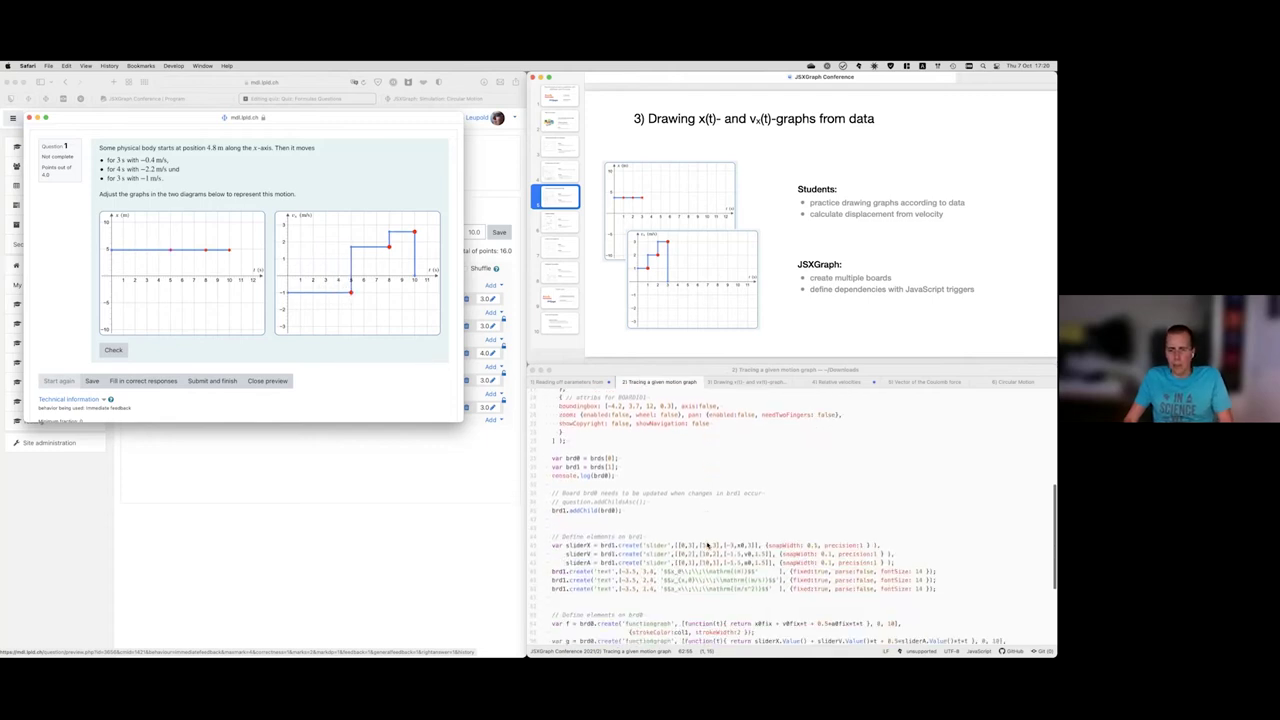
pyautogui.scroll(1, 707, 544)
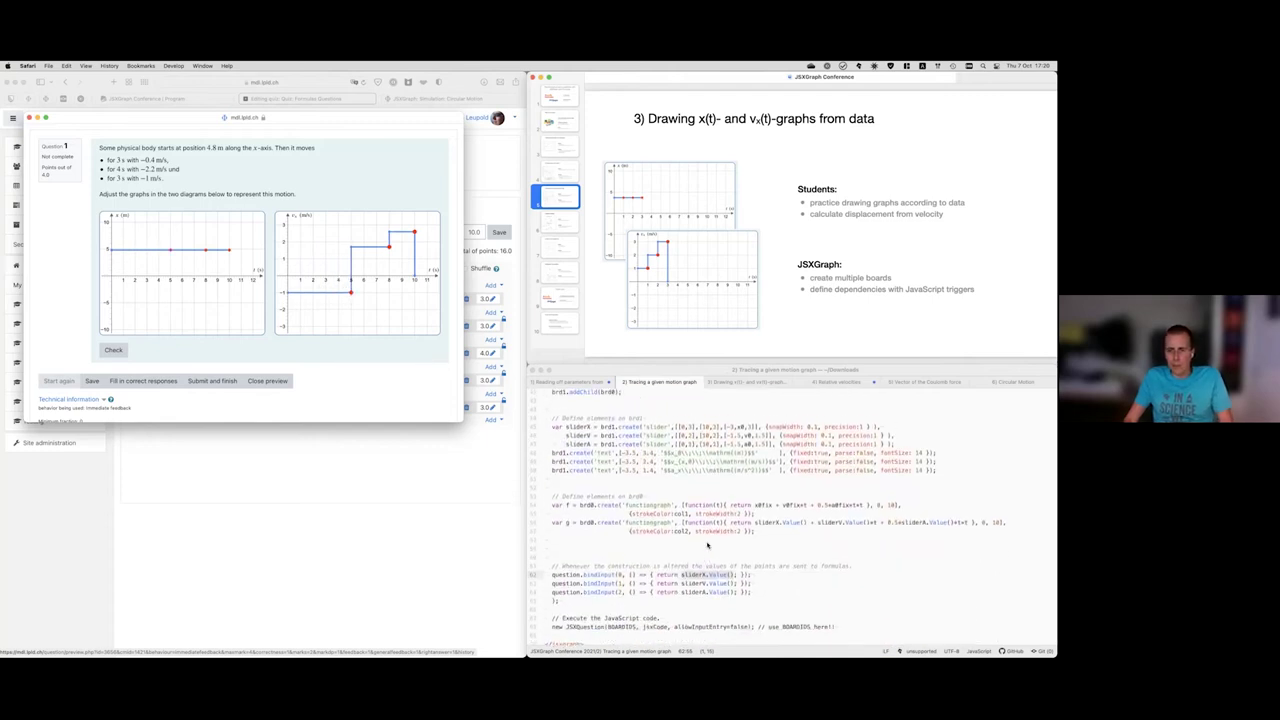
pyautogui.scroll(1, 707, 544)
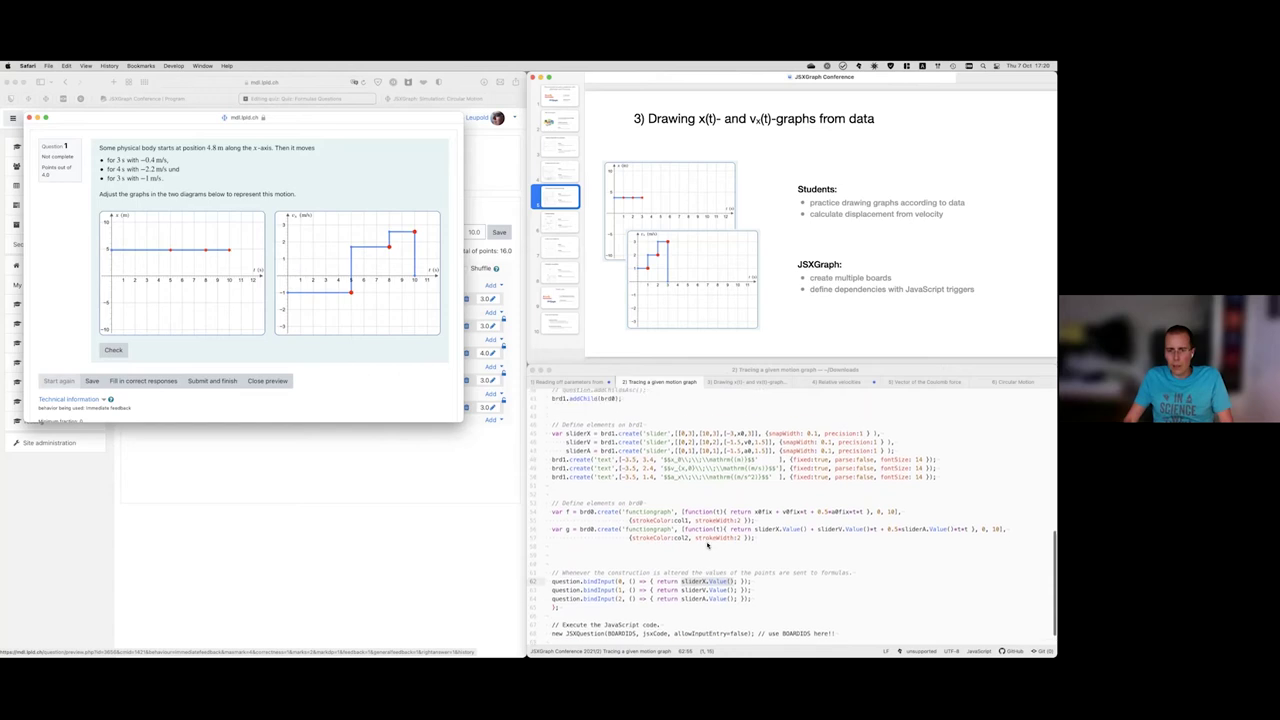
pyautogui.scroll(4, 707, 544)
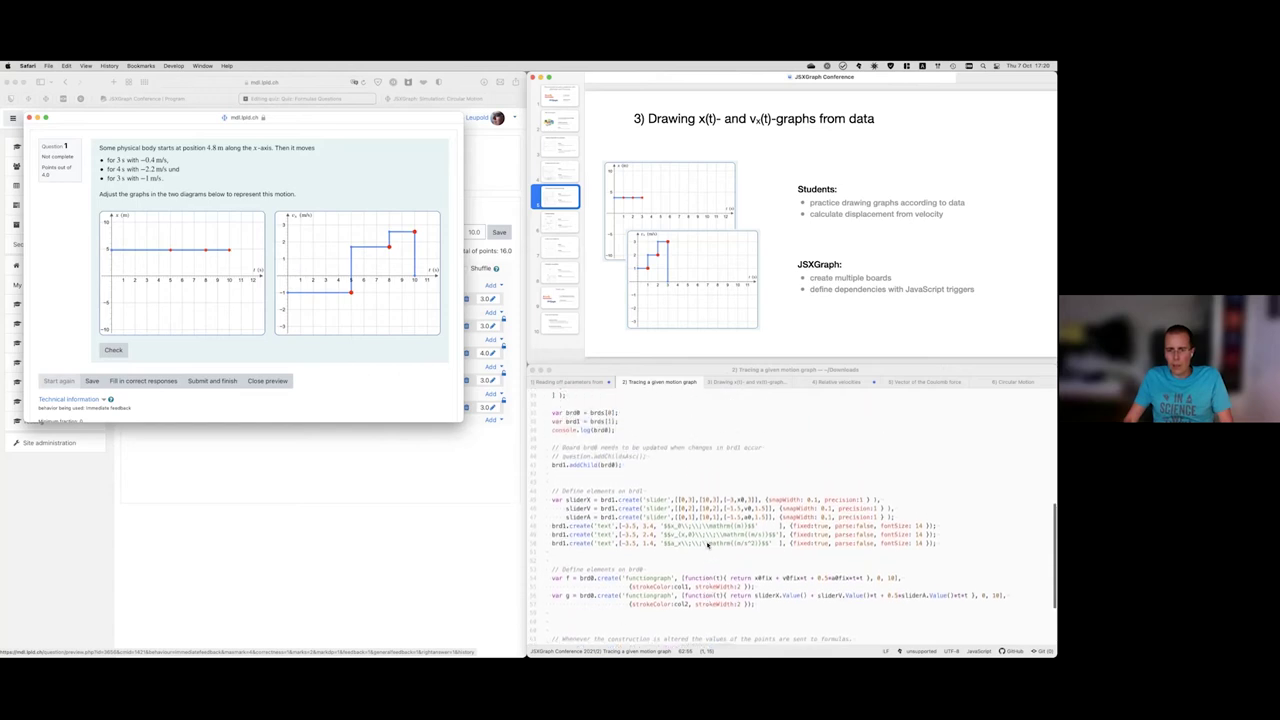
pyautogui.scroll(4, 707, 544)
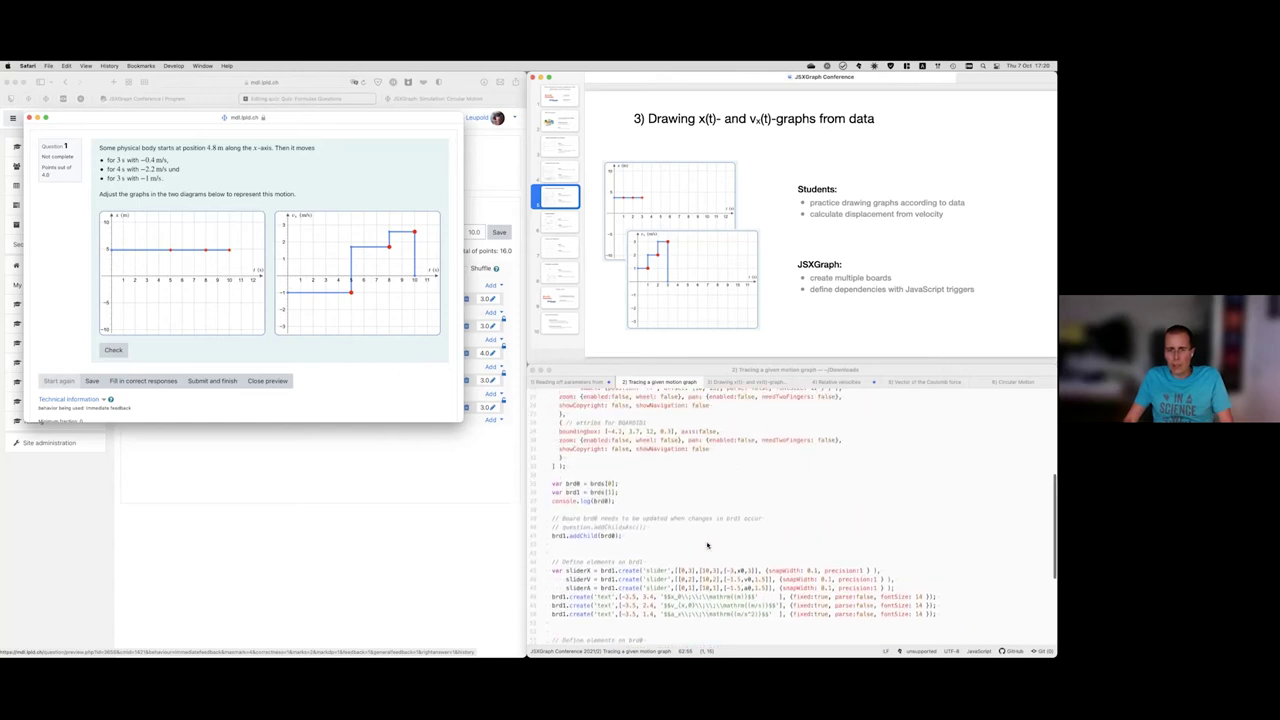
pyautogui.scroll(-8, 707, 544)
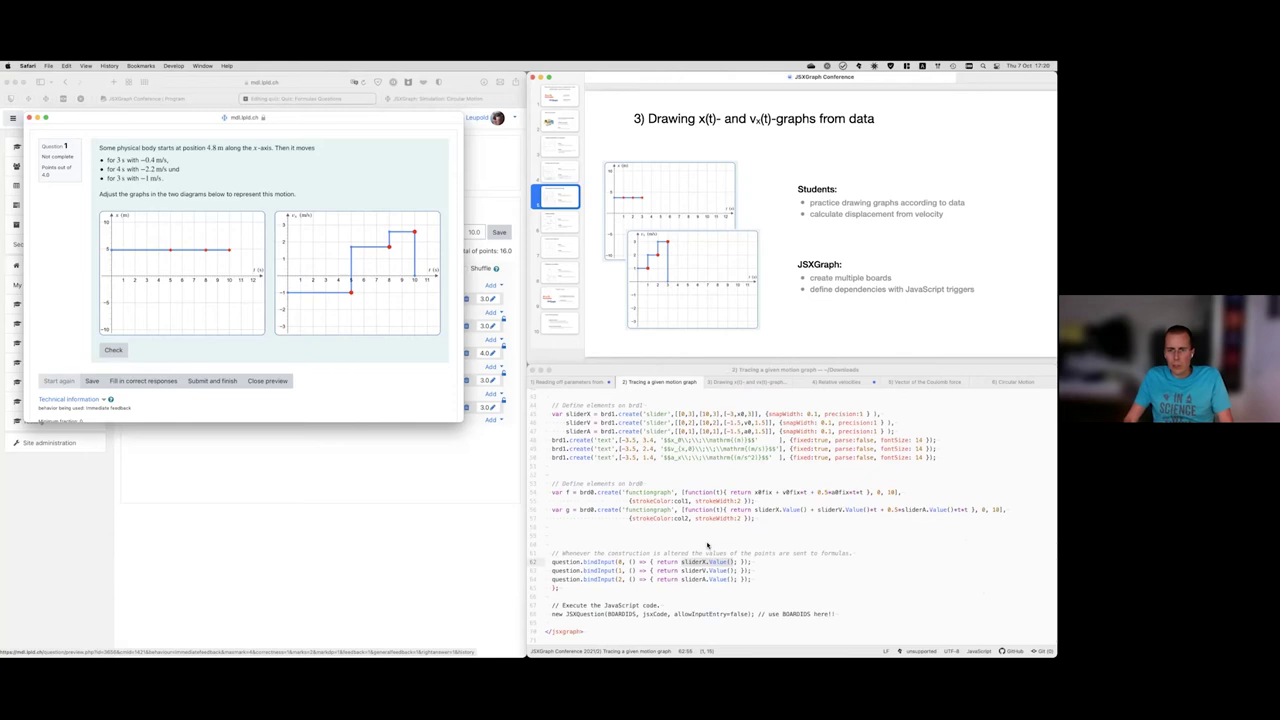
# - Open the drawing-from-data code in Atom and highlight pV1.on in the dependency definitions
pyautogui.click(755, 385)
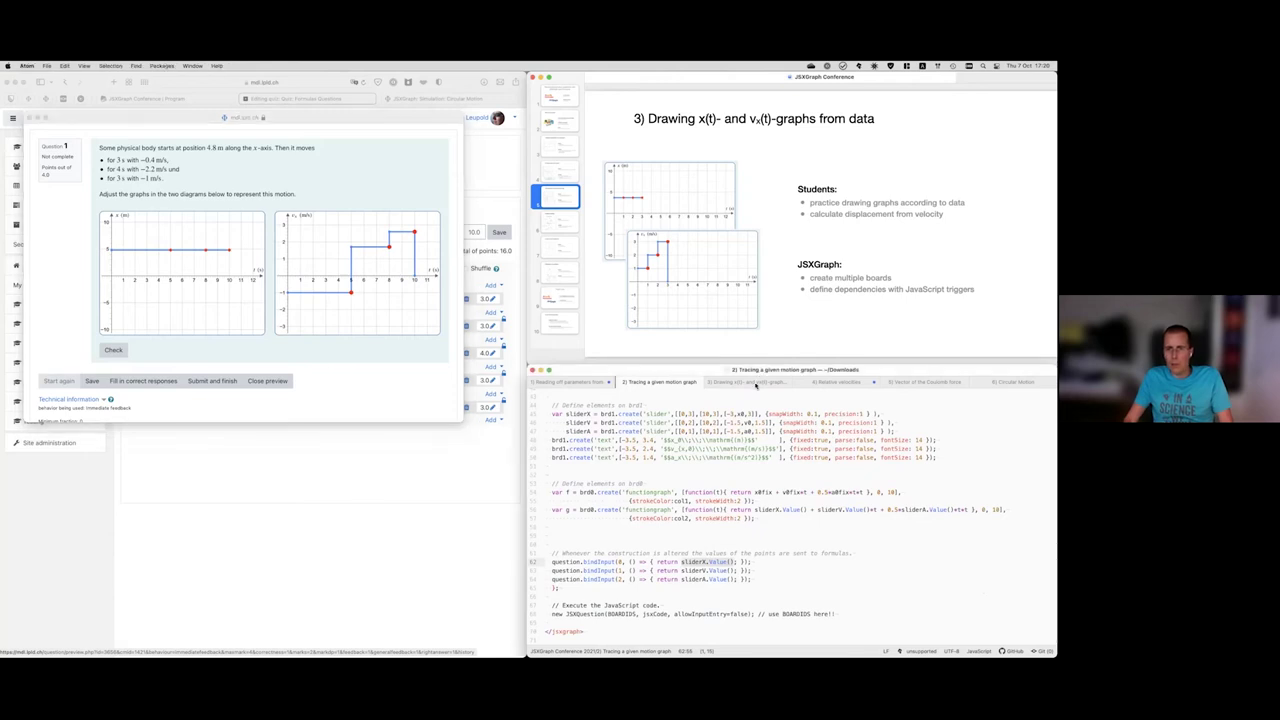
pyautogui.click(755, 383)
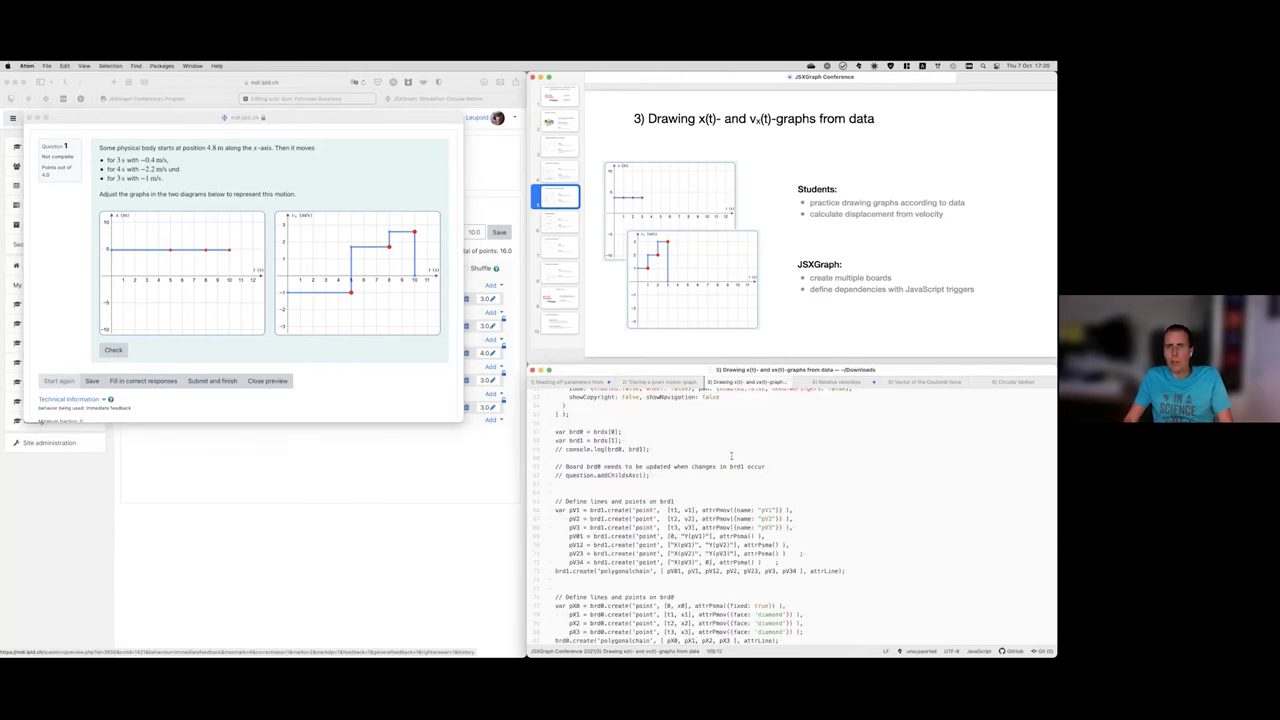
pyautogui.scroll(-4, 731, 456)
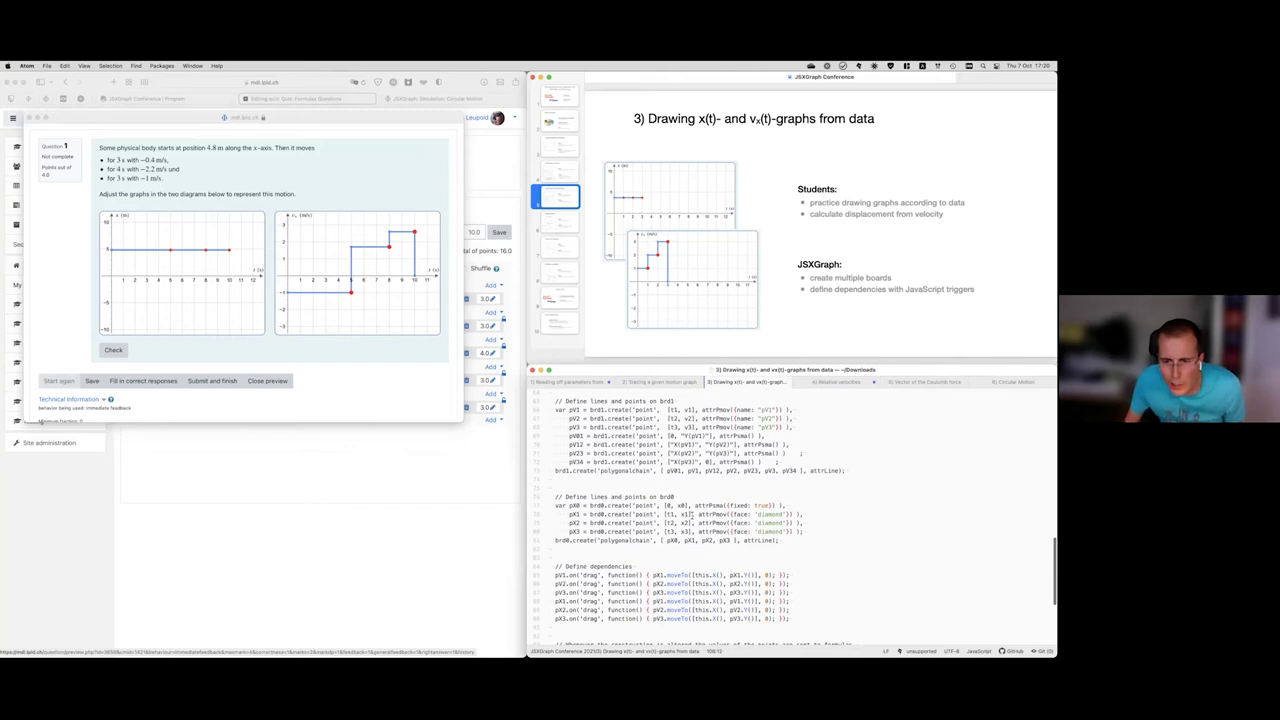
pyautogui.scroll(-6, 690, 514)
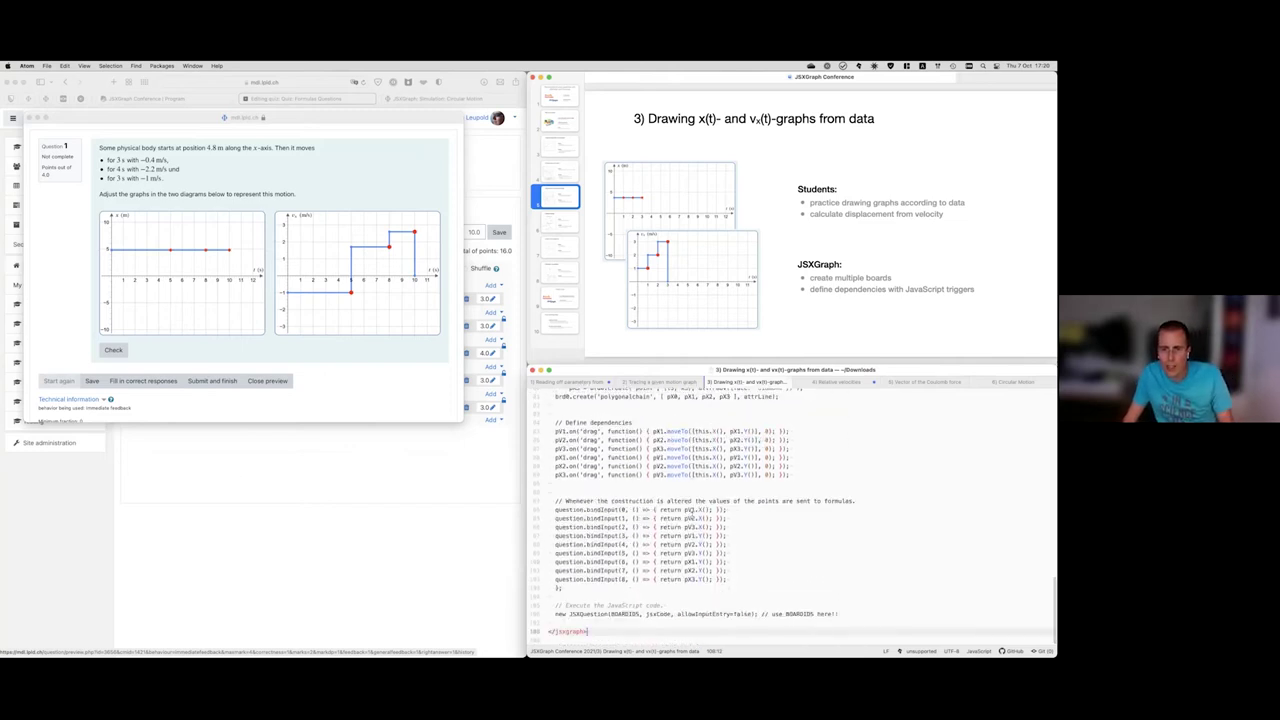
pyautogui.scroll(4, 691, 516)
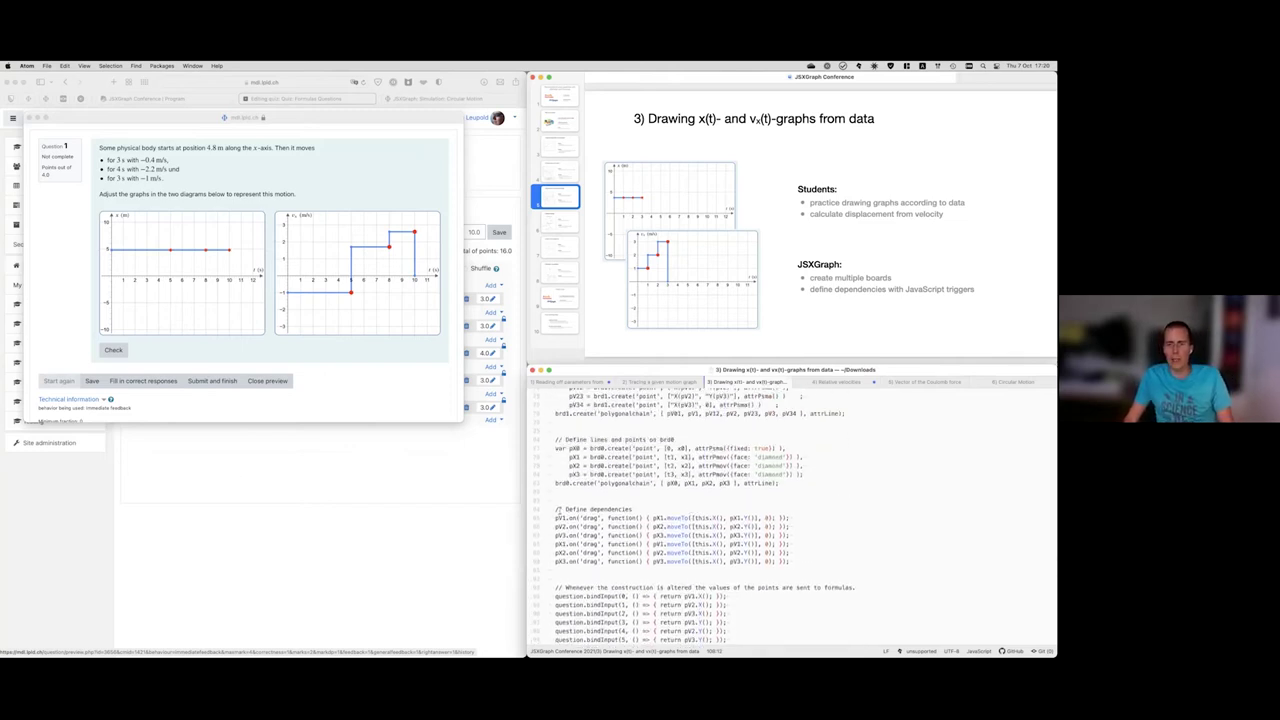
pyautogui.scroll(2, 600, 519)
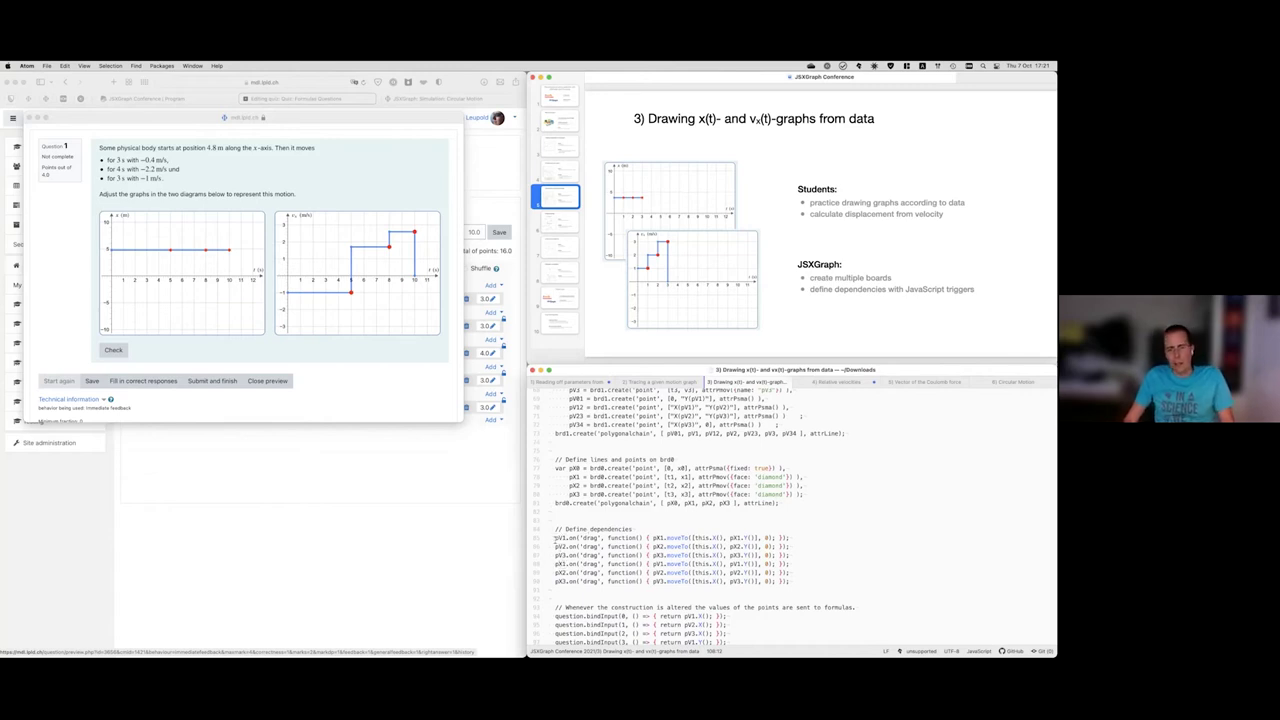
pyautogui.click(557, 538)
pyautogui.doubleClick(557, 538)
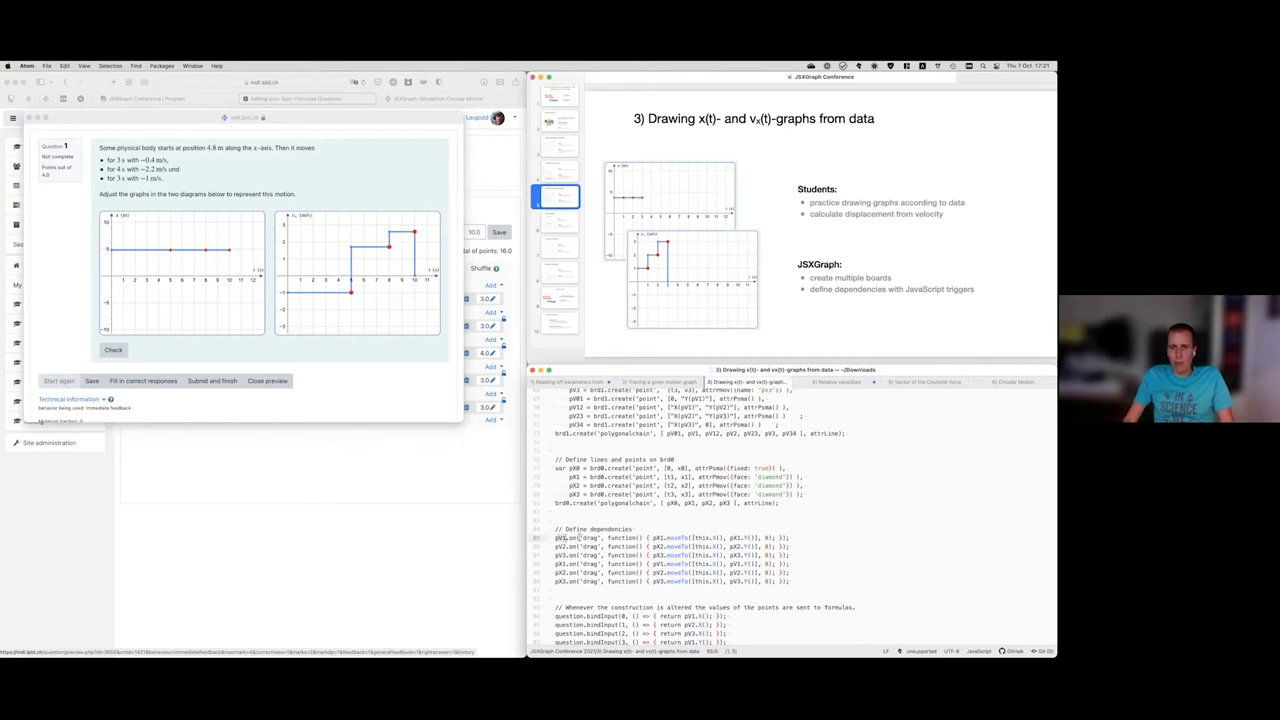
pyautogui.click(579, 538)
pyautogui.moveTo(556, 538)
pyautogui.mouseDown()
pyautogui.moveTo(579, 538)
pyautogui.moveTo(561, 538)
pyautogui.mouseUp()
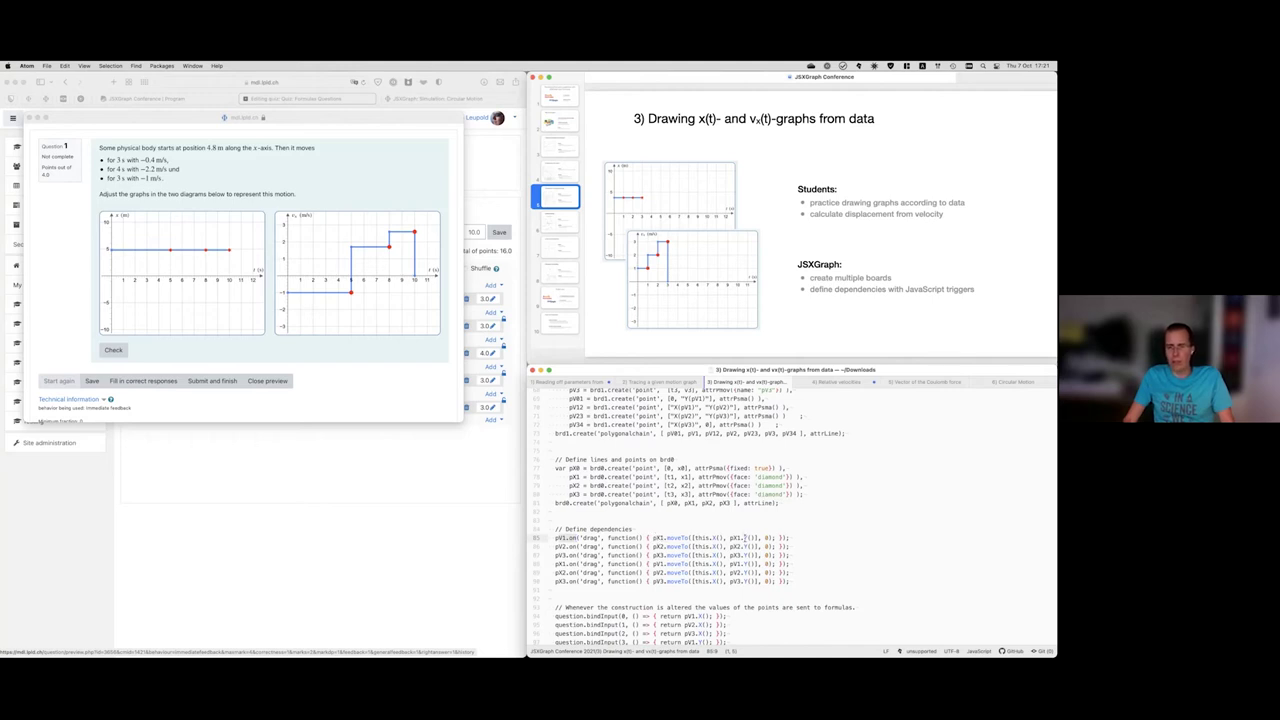
# - In the preview, drag the end of the −1 m/s velocity step from t≈5 to about t=4
pyautogui.click(351, 293)
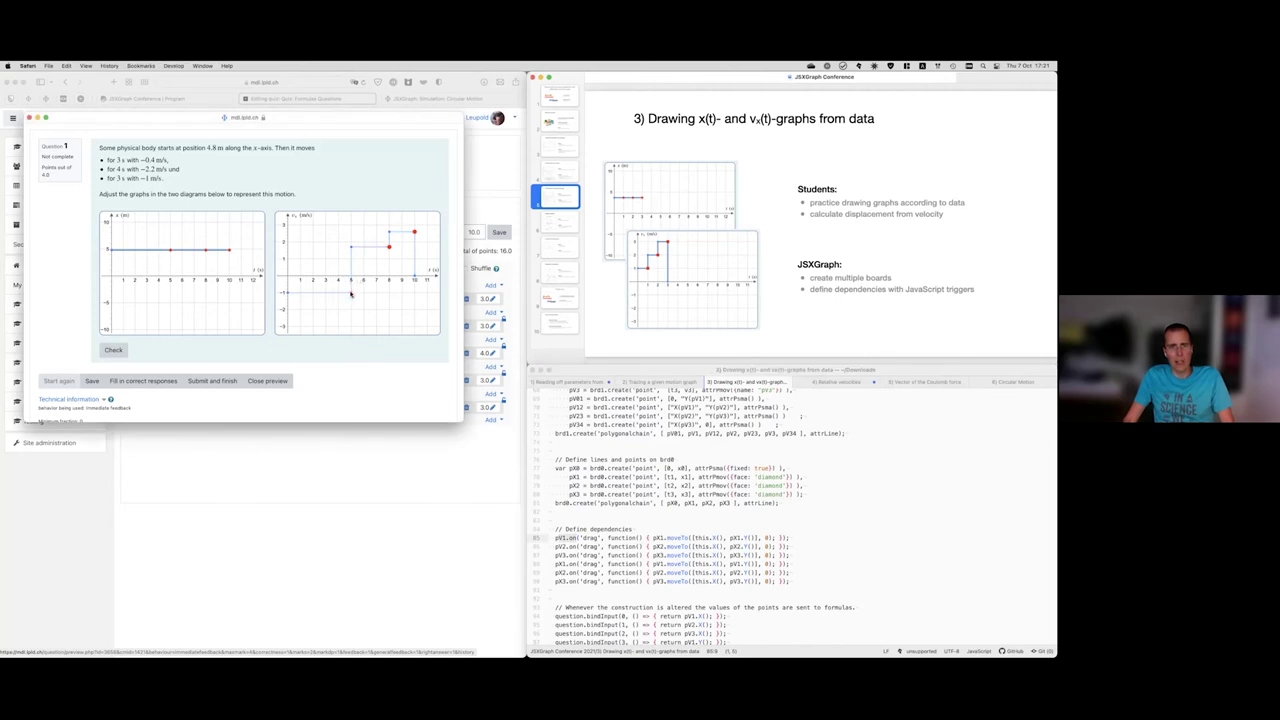
pyautogui.moveTo(351, 293)
pyautogui.mouseDown()
pyautogui.moveTo(320, 300)
pyautogui.moveTo(362, 300)
pyautogui.moveTo(316, 295)
pyautogui.moveTo(327, 292)
pyautogui.mouseUp()
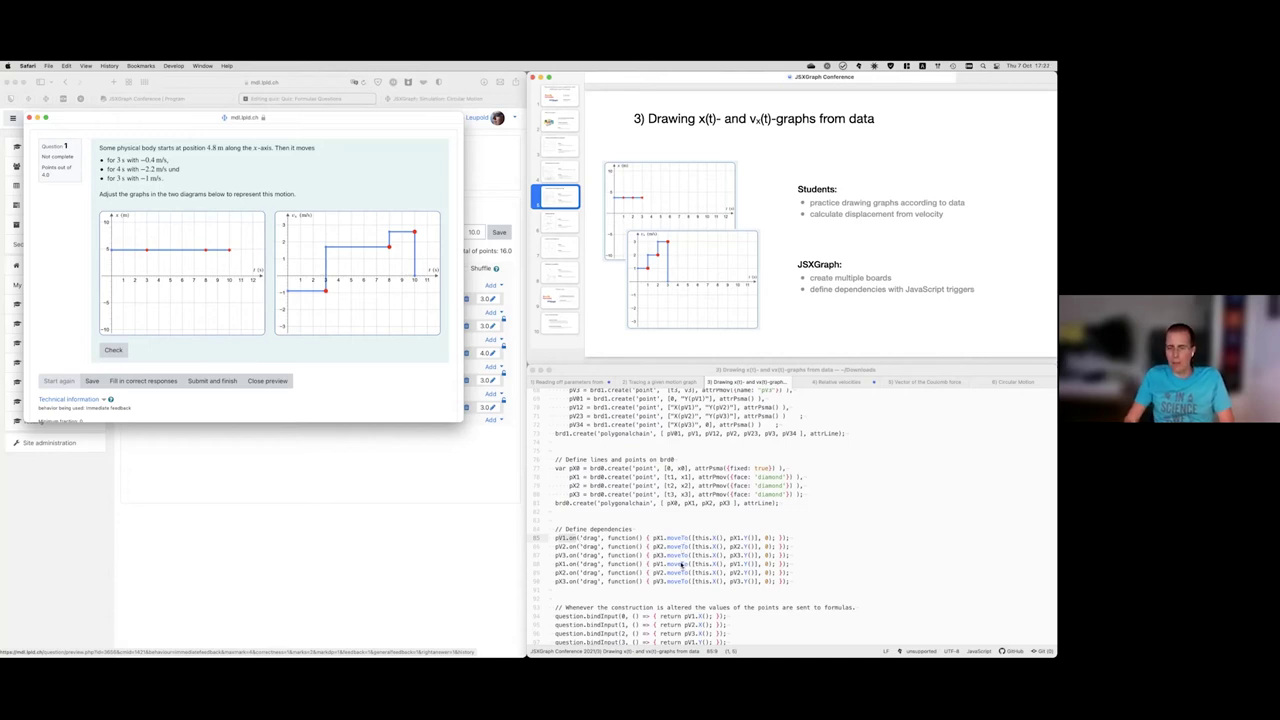
pyautogui.scroll(-2, 684, 562)
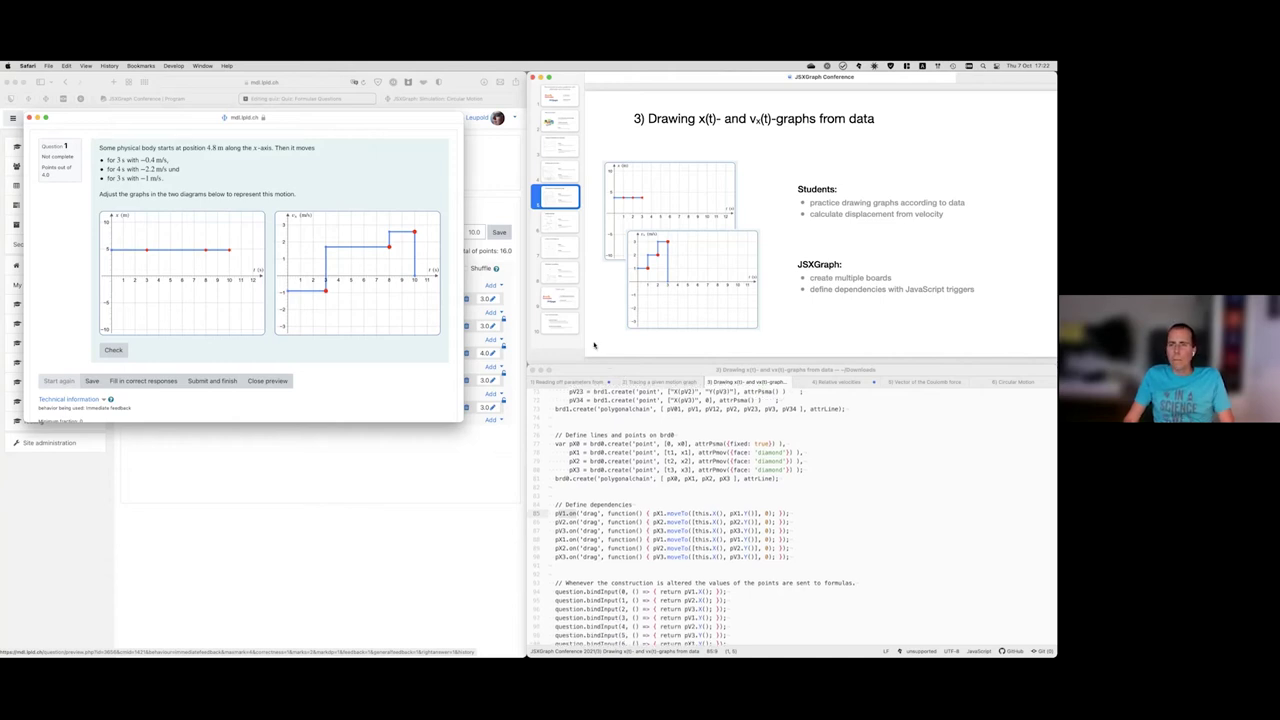
# - Advance to the Relative velocities slide and preview question 4 in an enlarged, repositioned window
pyautogui.click(558, 227)
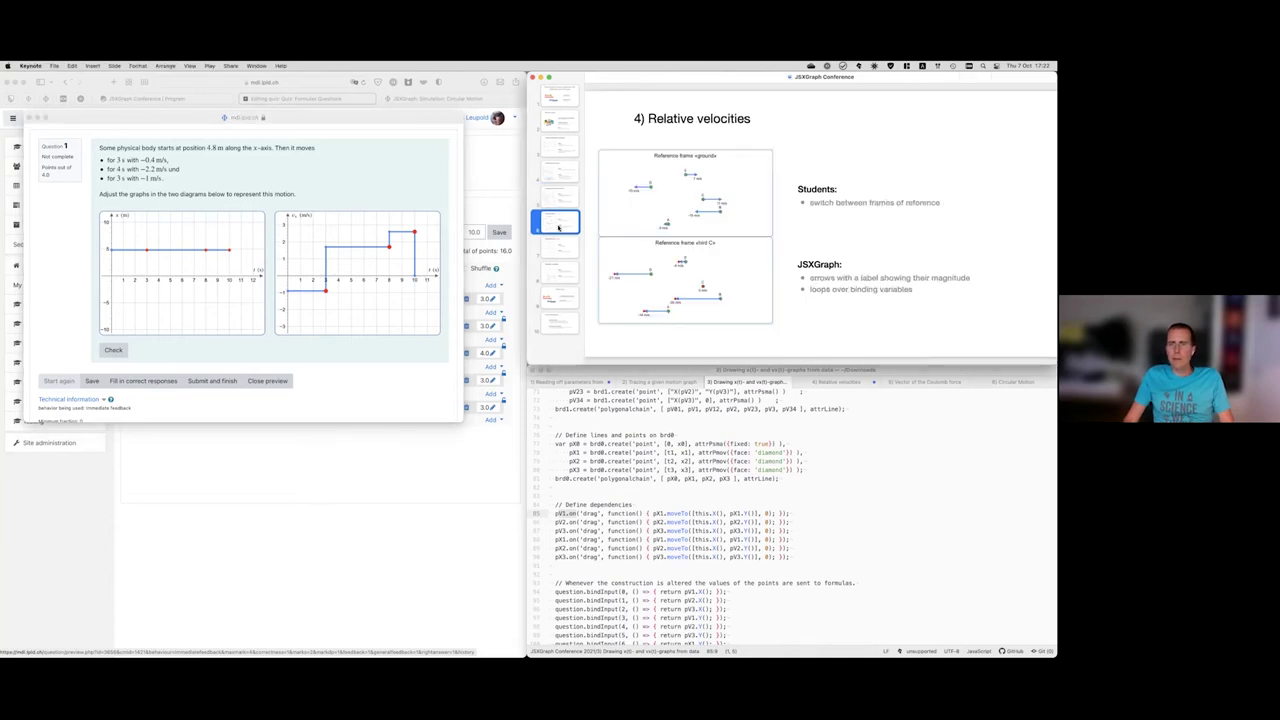
pyautogui.click(29, 118)
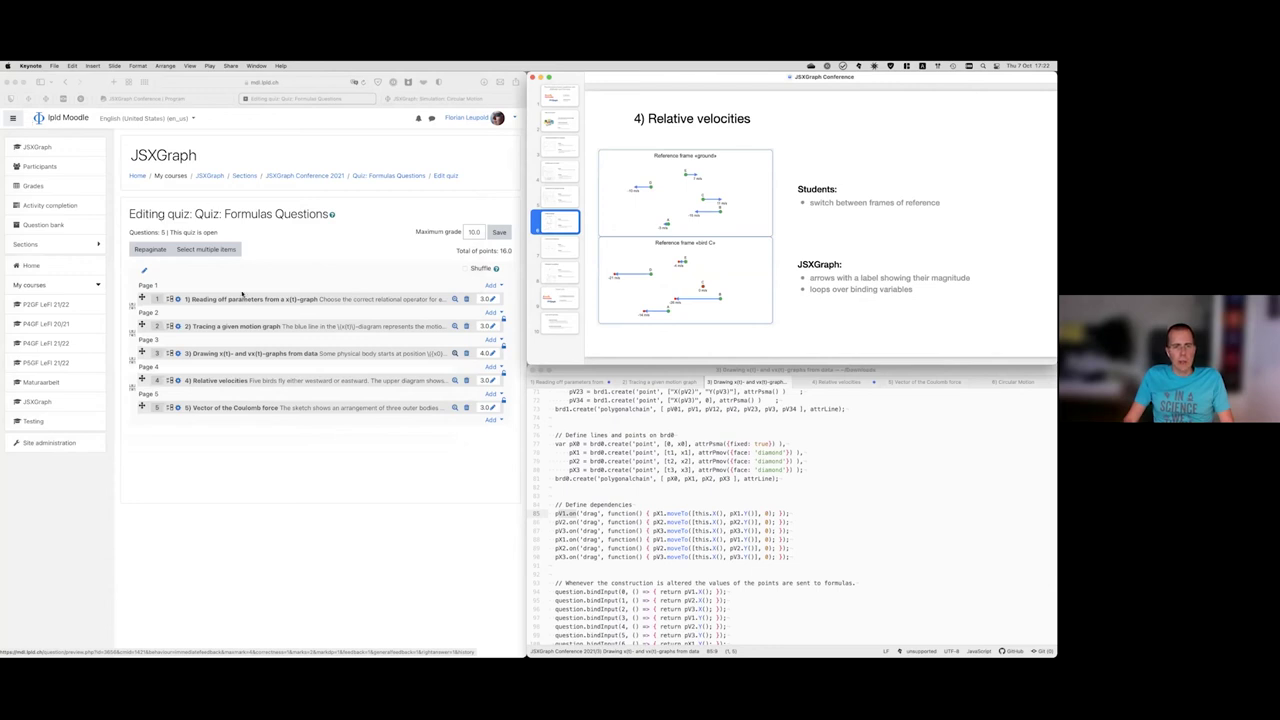
pyautogui.click(361, 281)
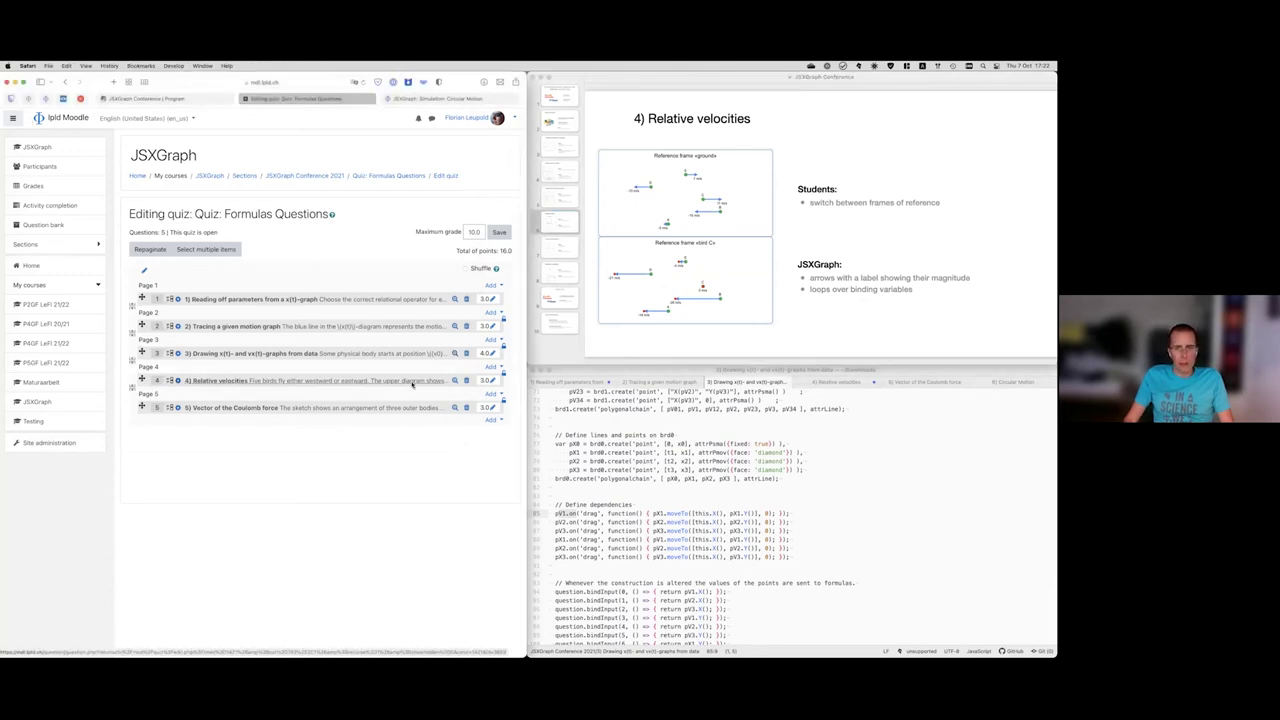
pyautogui.click(455, 381)
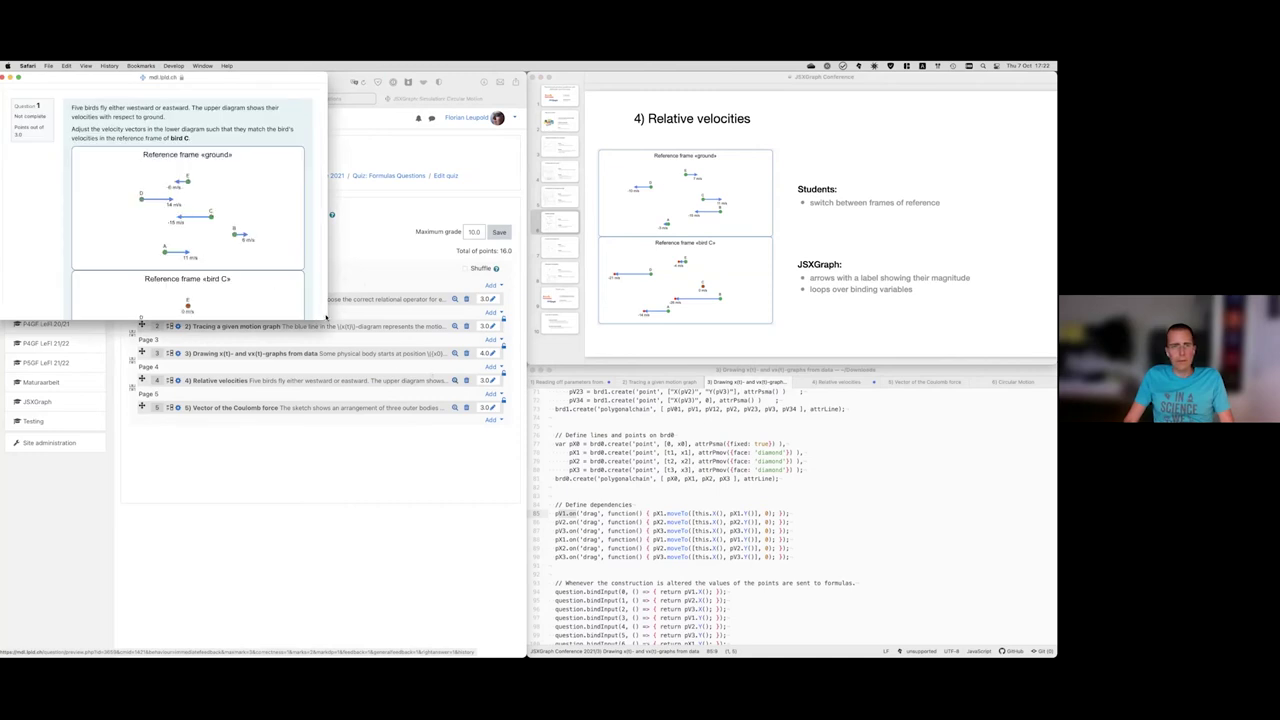
pyautogui.moveTo(327, 320); pyautogui.dragTo(392, 434)
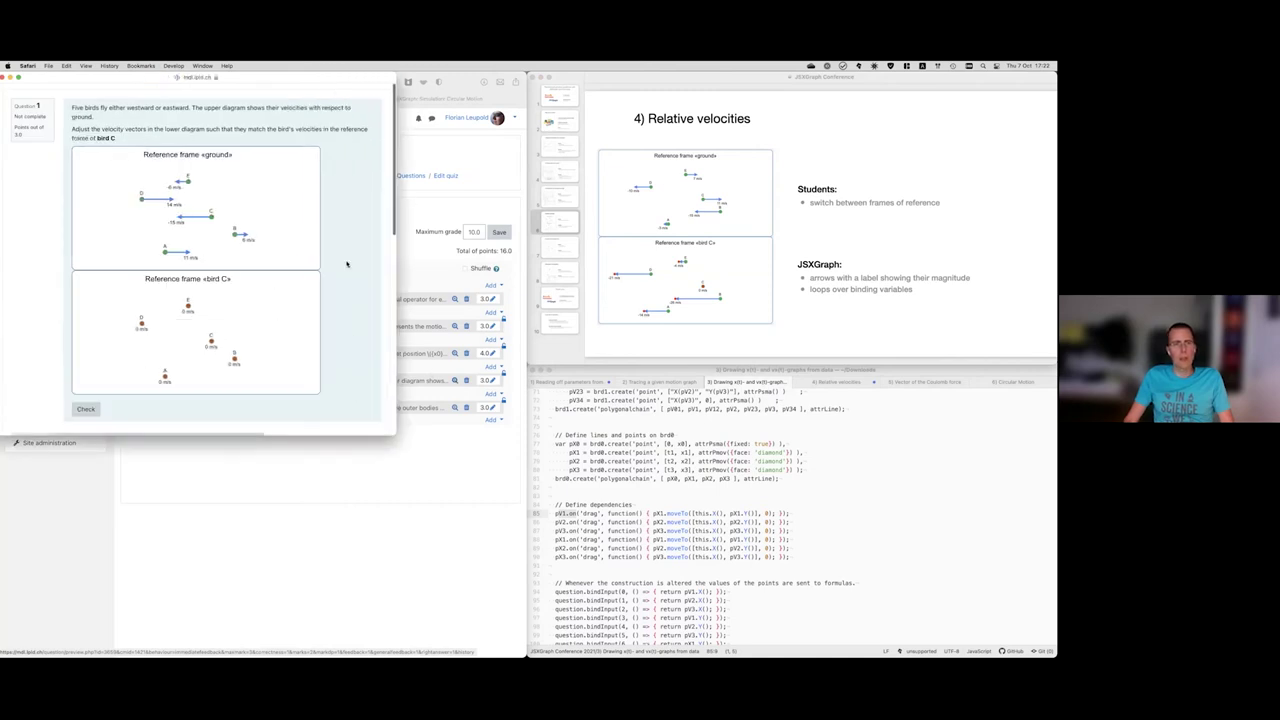
pyautogui.moveTo(330, 78); pyautogui.dragTo(387, 119)
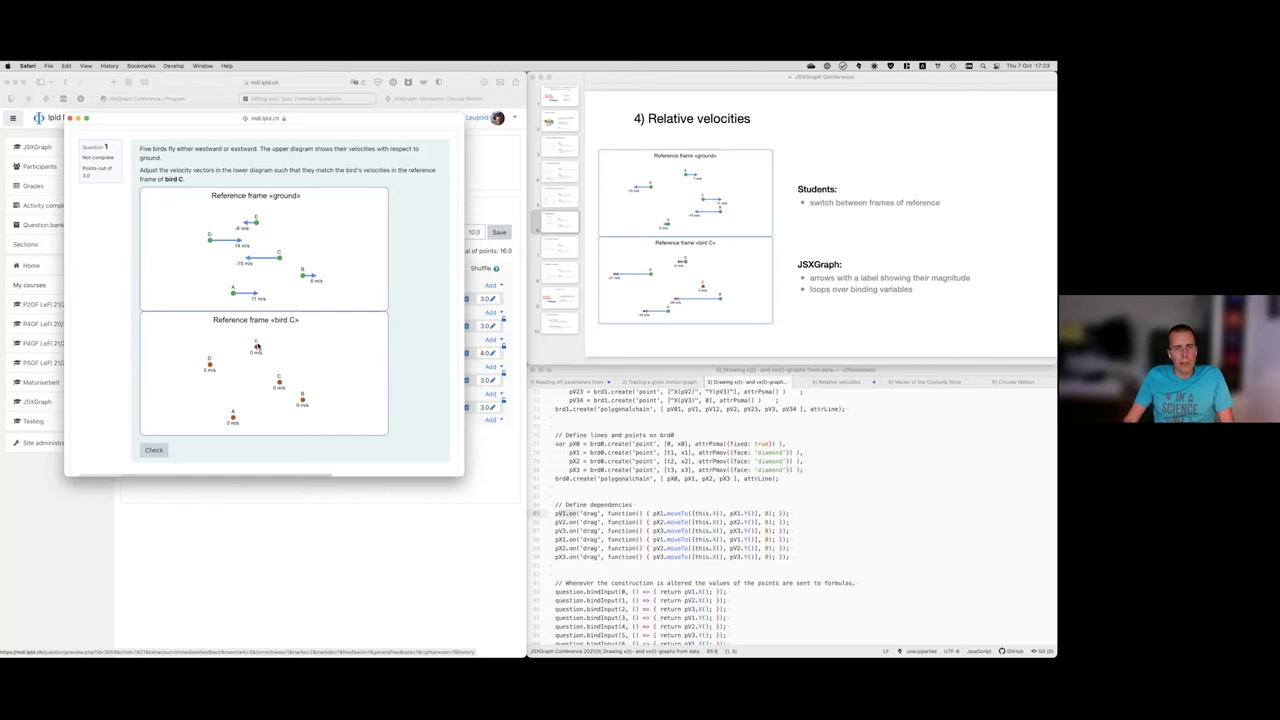
# - Give bird E a 13 m/s arrow, enlarge the preview, and fill in the correct responses
pyautogui.moveTo(258, 347)
pyautogui.mouseDown()
pyautogui.moveTo(290, 348)
pyautogui.moveTo(278, 348)
pyautogui.mouseUp()
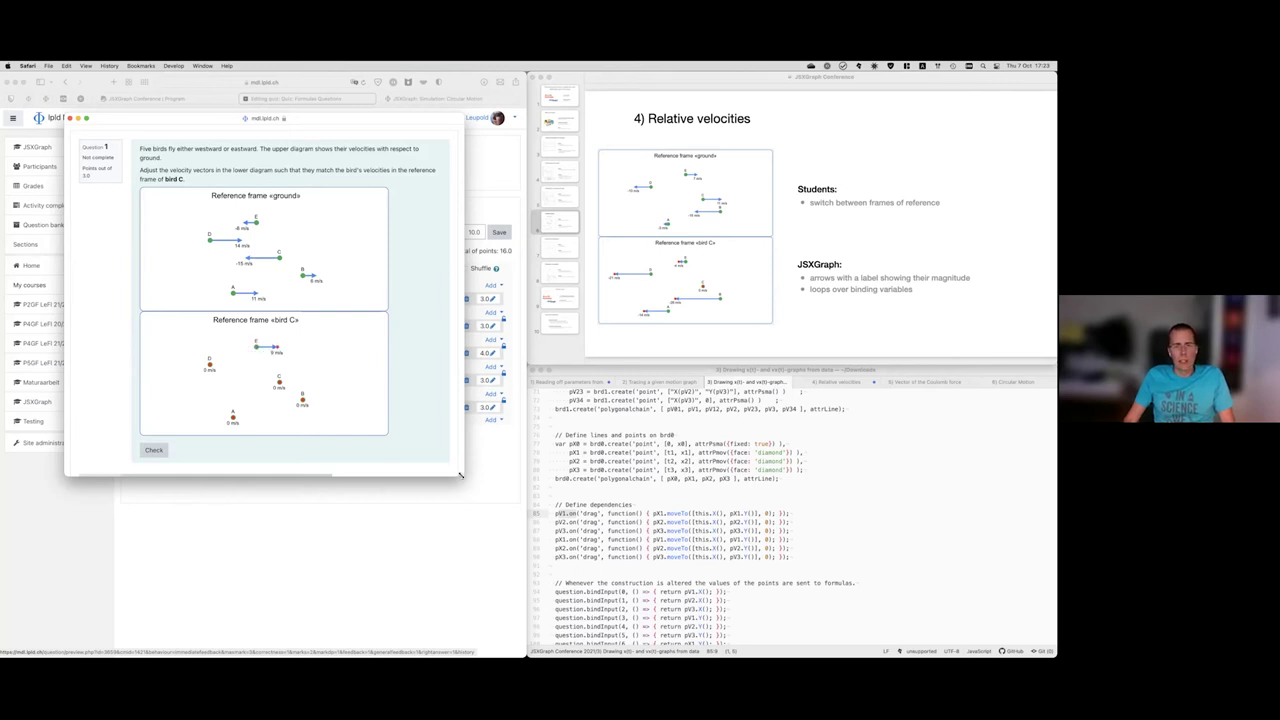
pyautogui.moveTo(463, 477); pyautogui.dragTo(468, 560)
pyautogui.click(190, 473)
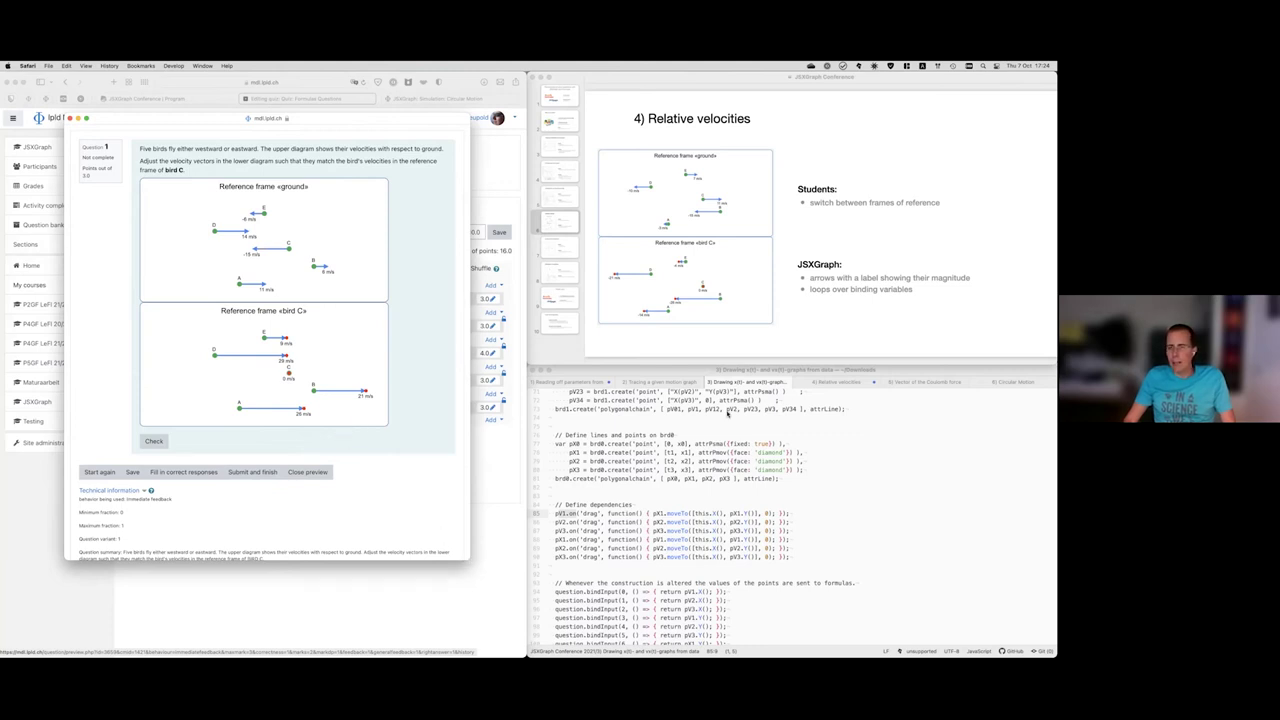
# - Open the Relative velocities code in Atom, scroll through it and highlight the arrow-point code
pyautogui.click(833, 383)
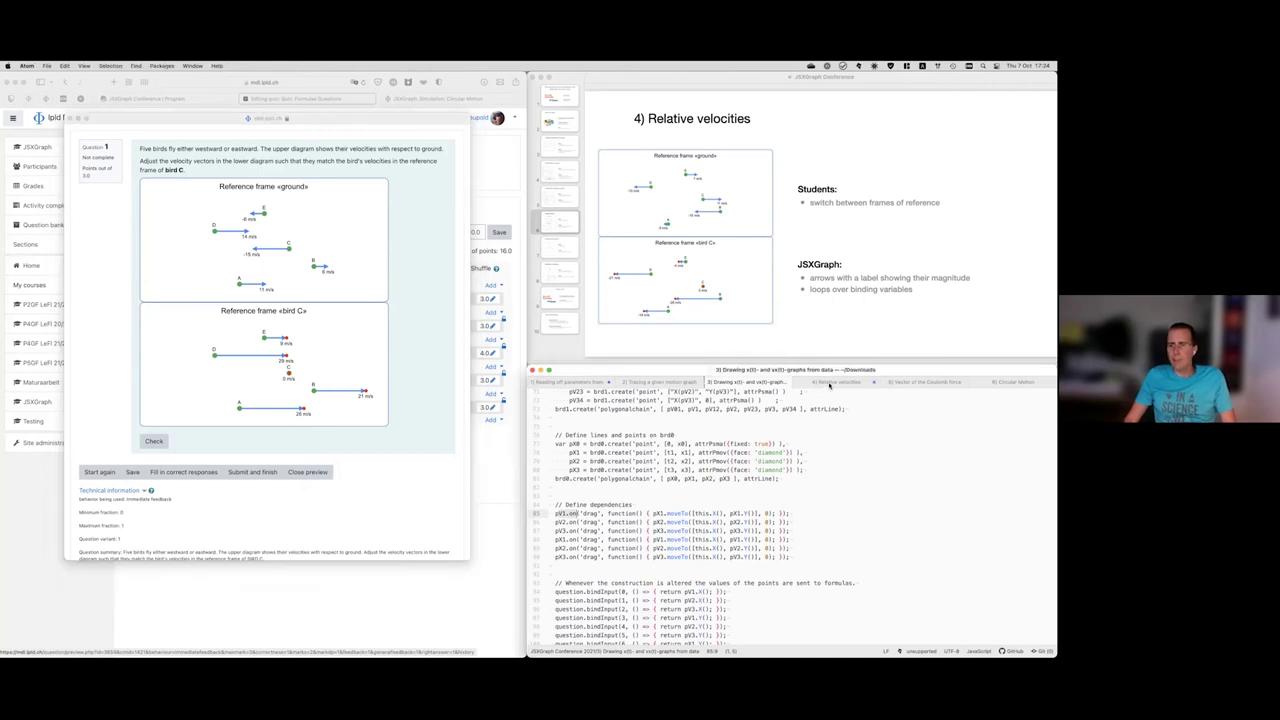
pyautogui.click(833, 383)
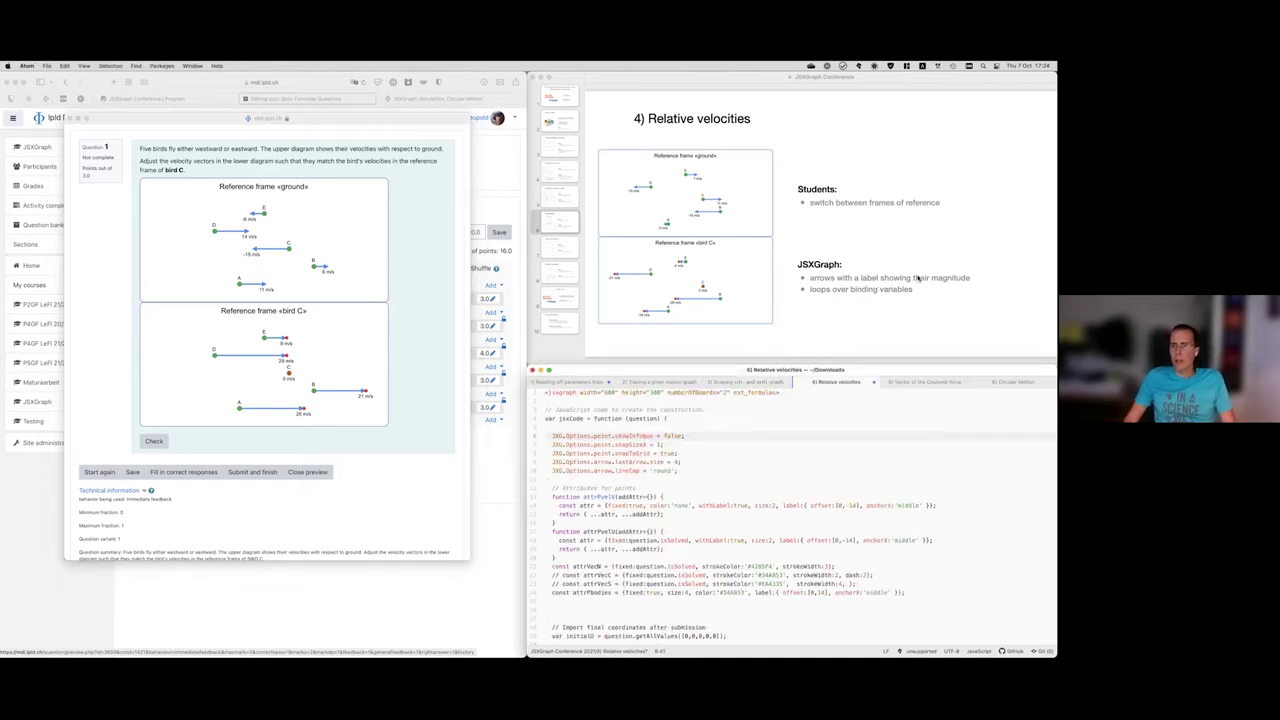
pyautogui.scroll(-5, 845, 453)
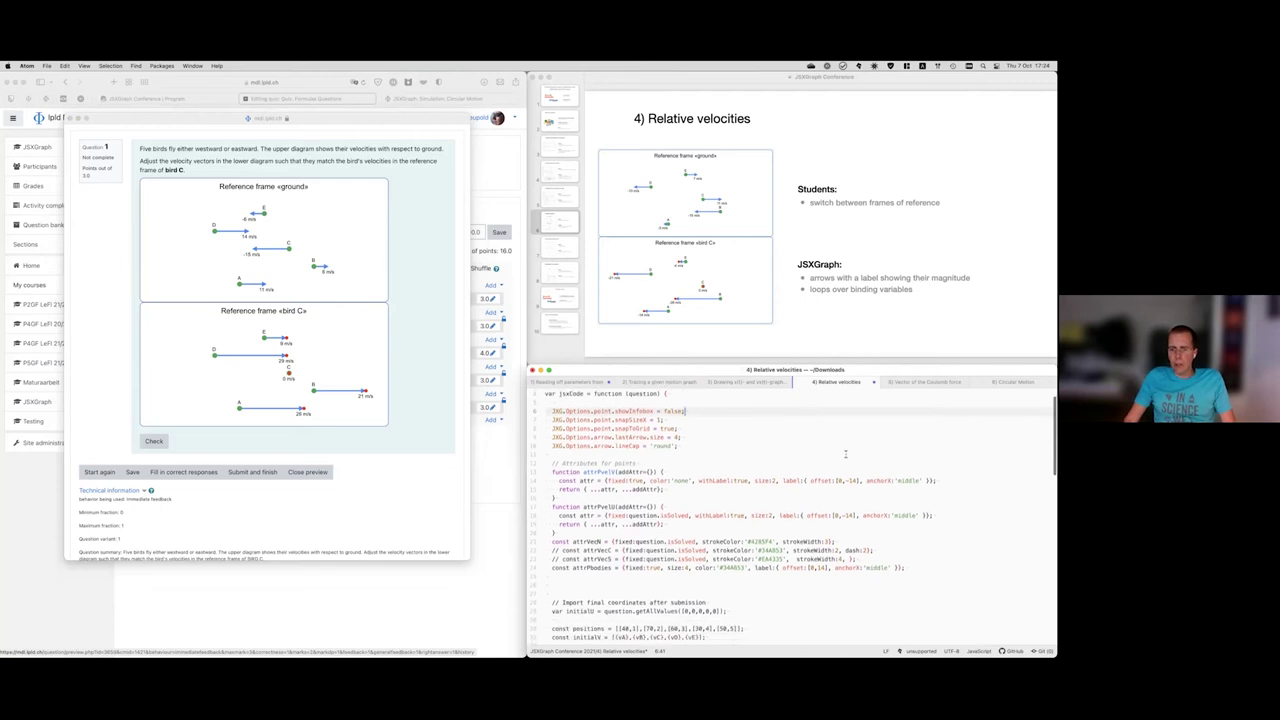
pyautogui.scroll(-15, 845, 453)
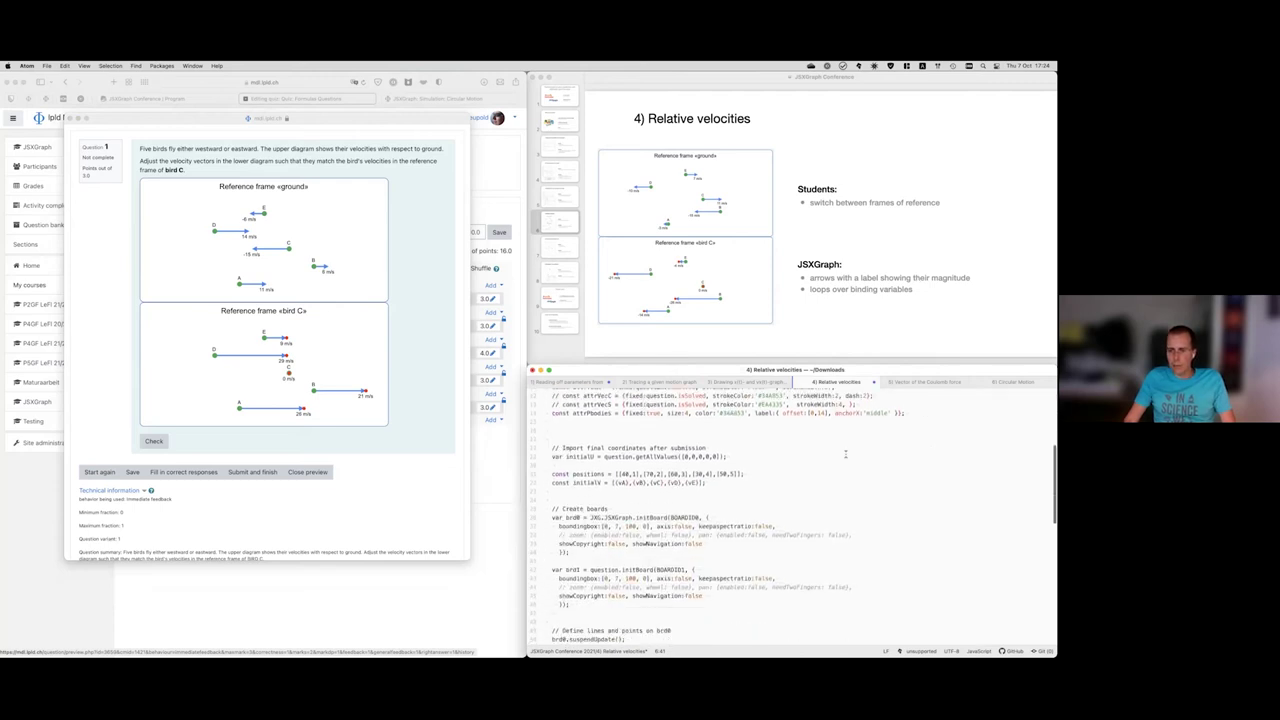
pyautogui.scroll(-2, 845, 453)
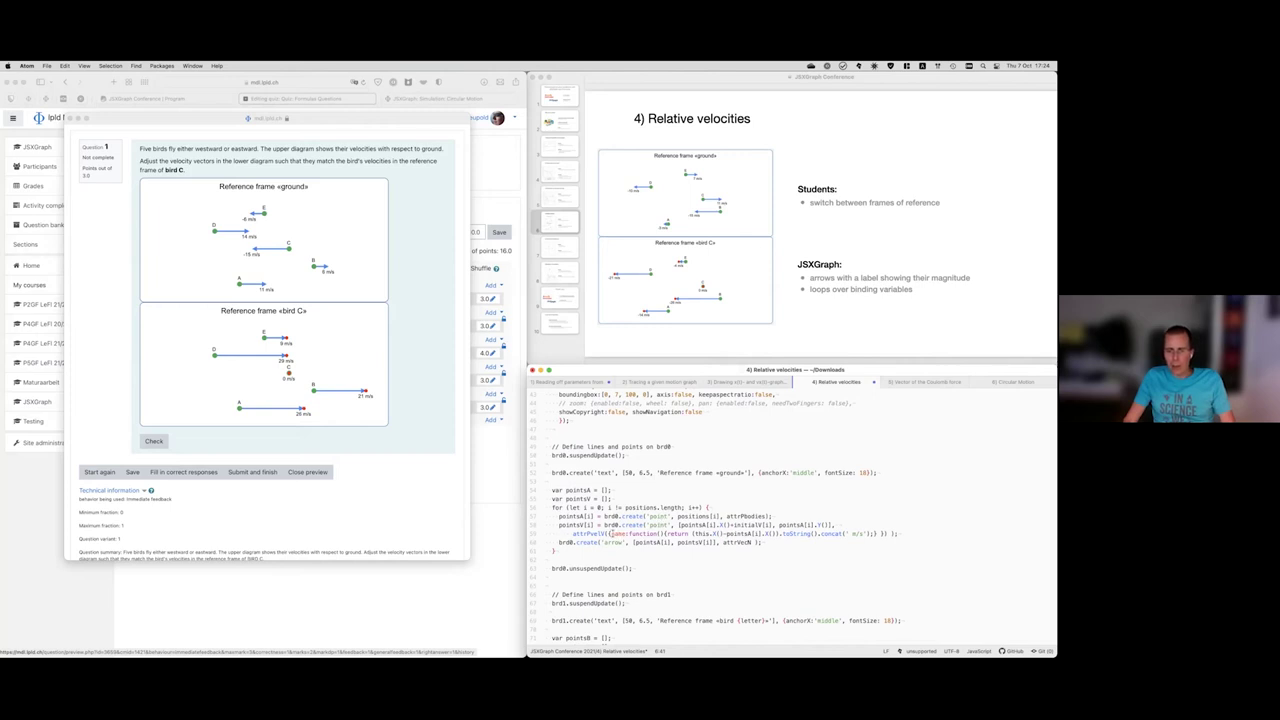
pyautogui.moveTo(609, 534); pyautogui.dragTo(628, 534)
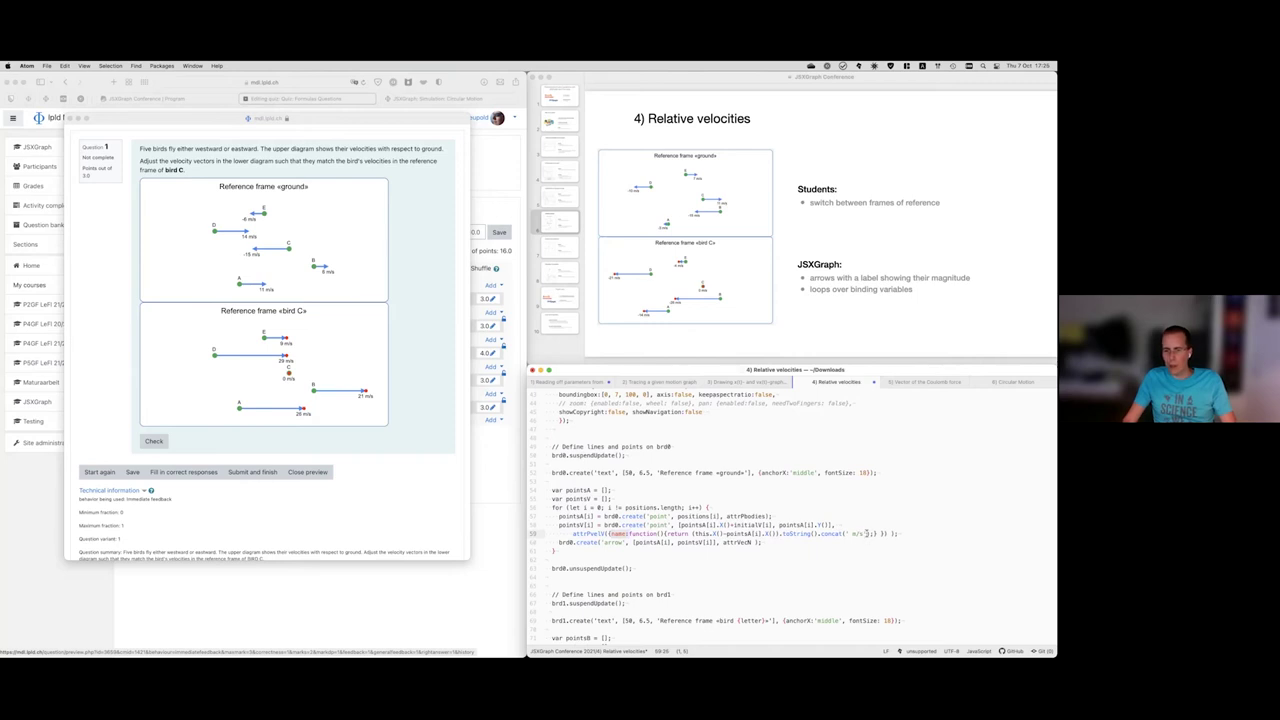
pyautogui.scroll(-3, 866, 534)
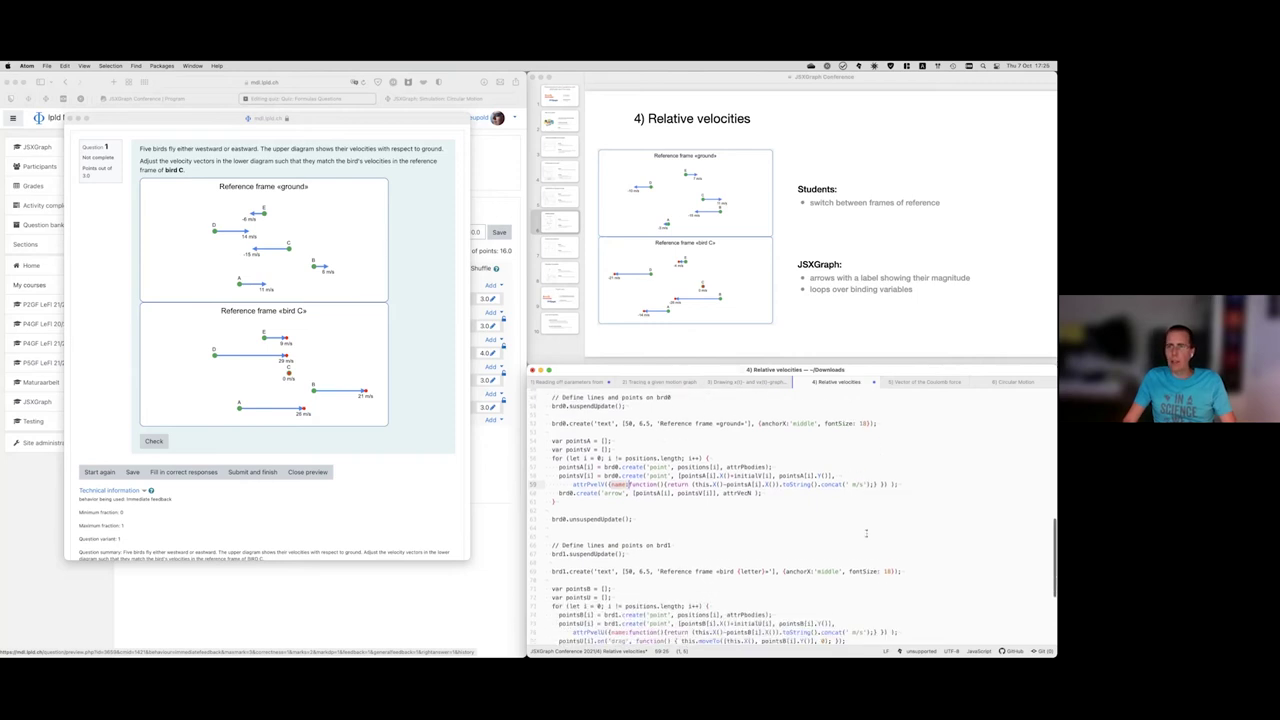
pyautogui.scroll(-2, 866, 534)
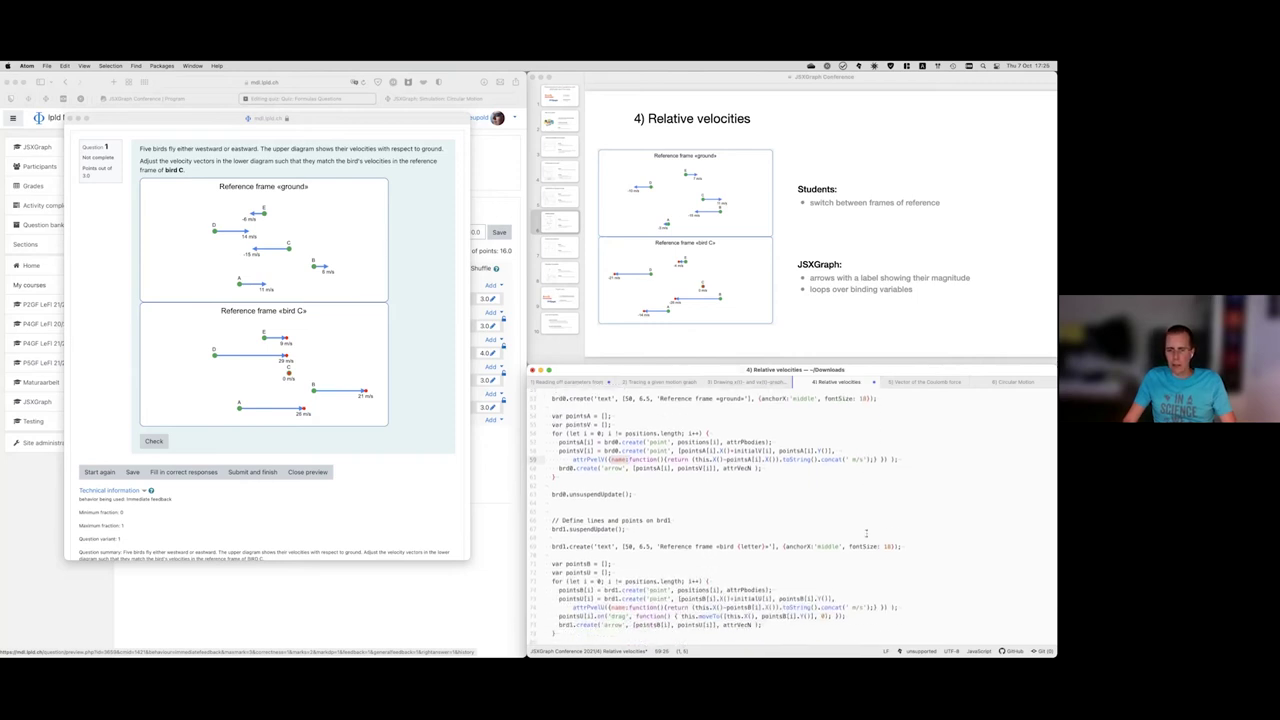
pyautogui.scroll(3, 866, 534)
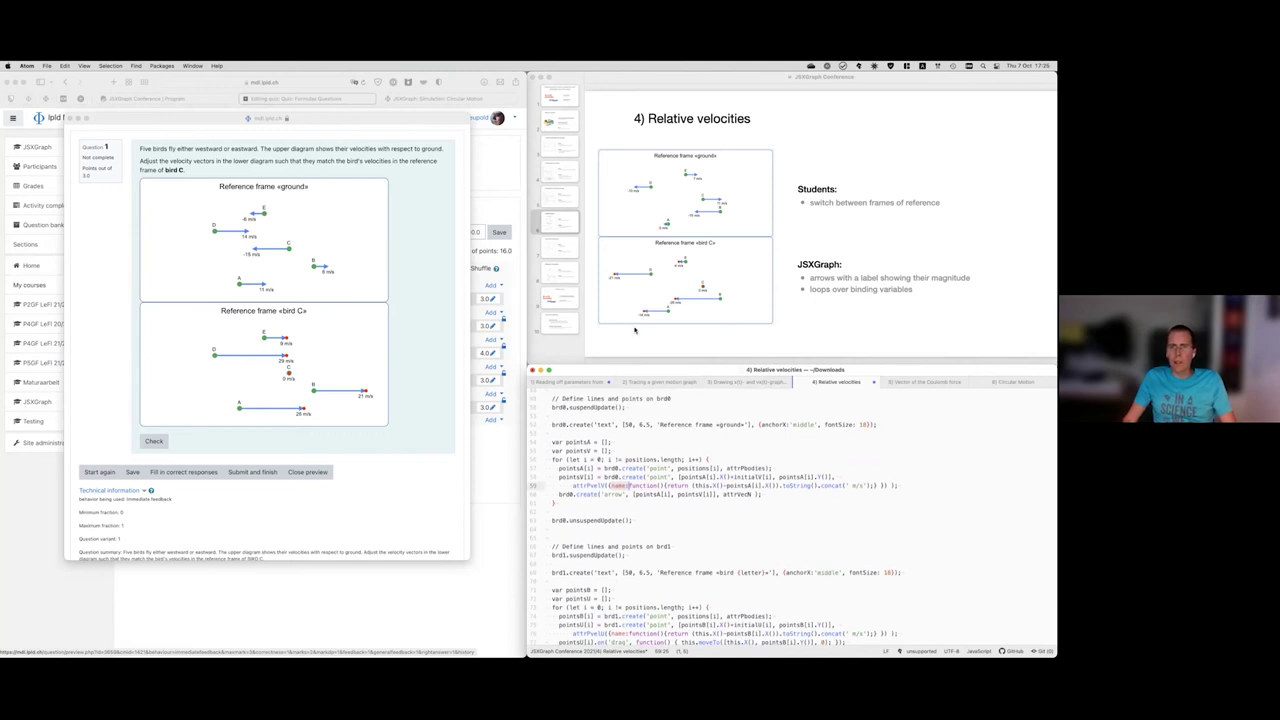
# - Show the Coulomb force slide, close the old preview and preview question 5 in a taller window
pyautogui.click(560, 249)
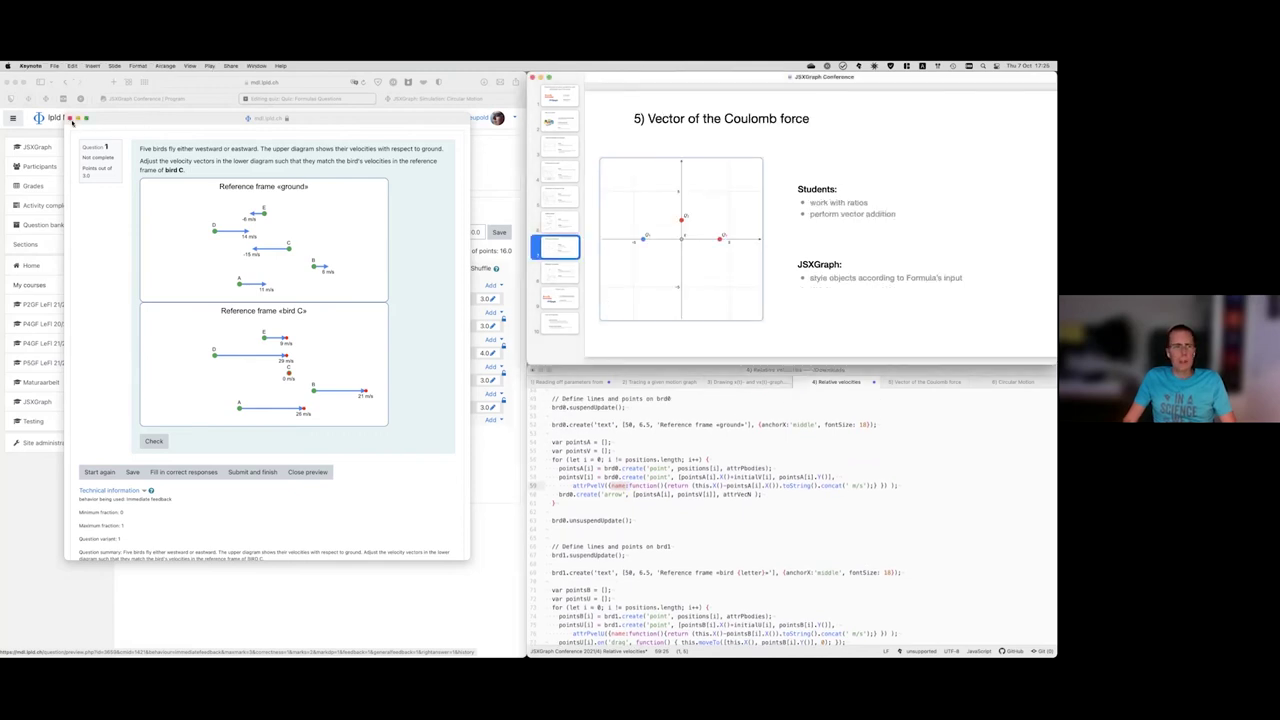
pyautogui.click(70, 118)
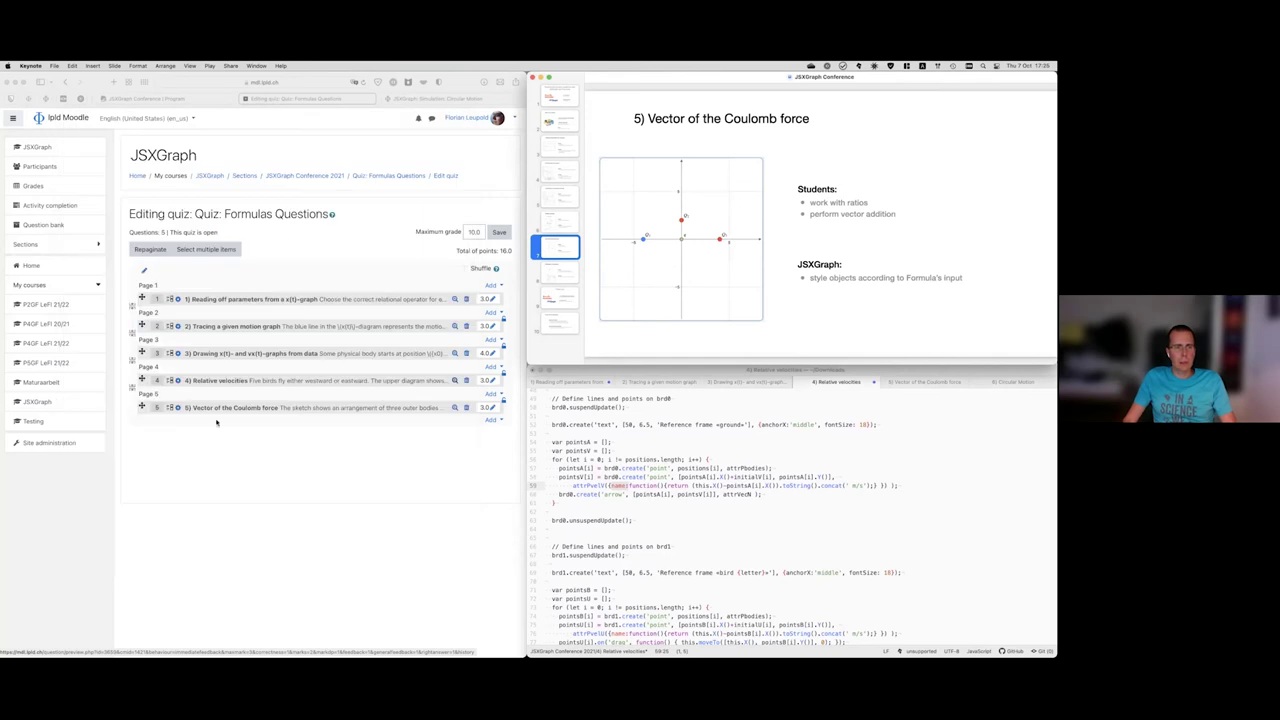
pyautogui.click(454, 408)
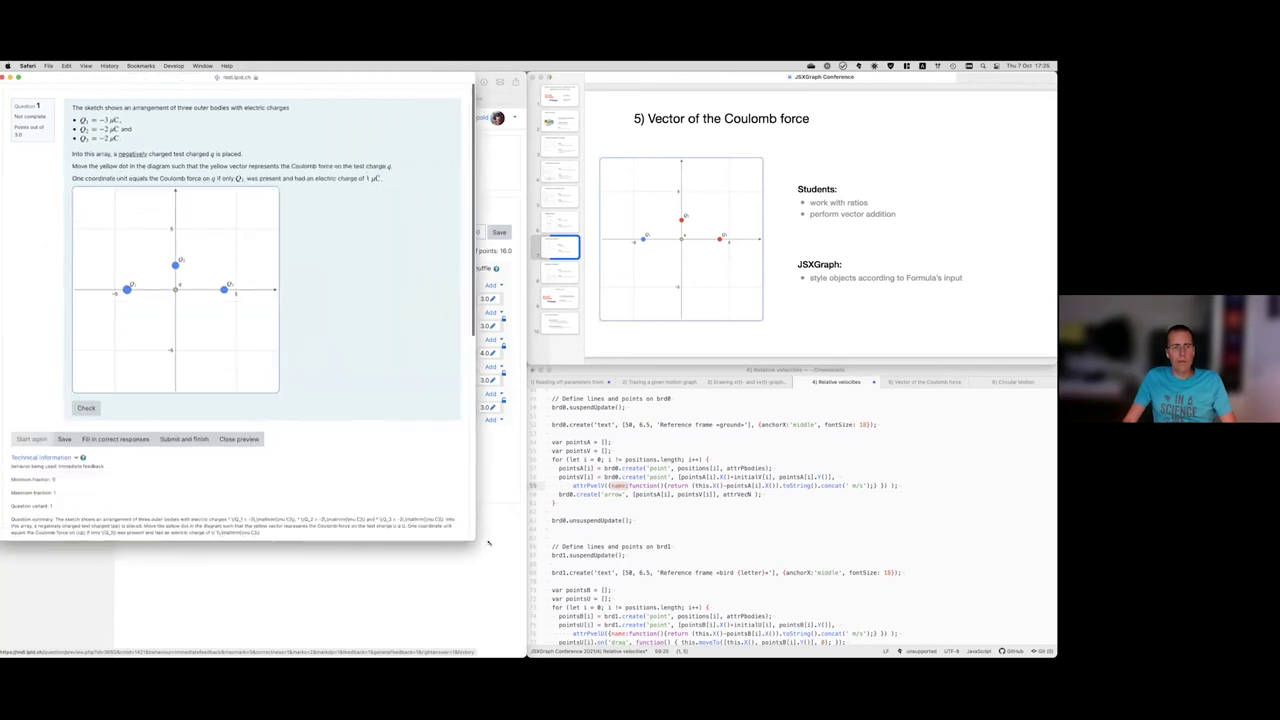
pyautogui.moveTo(492, 543); pyautogui.dragTo(469, 562)
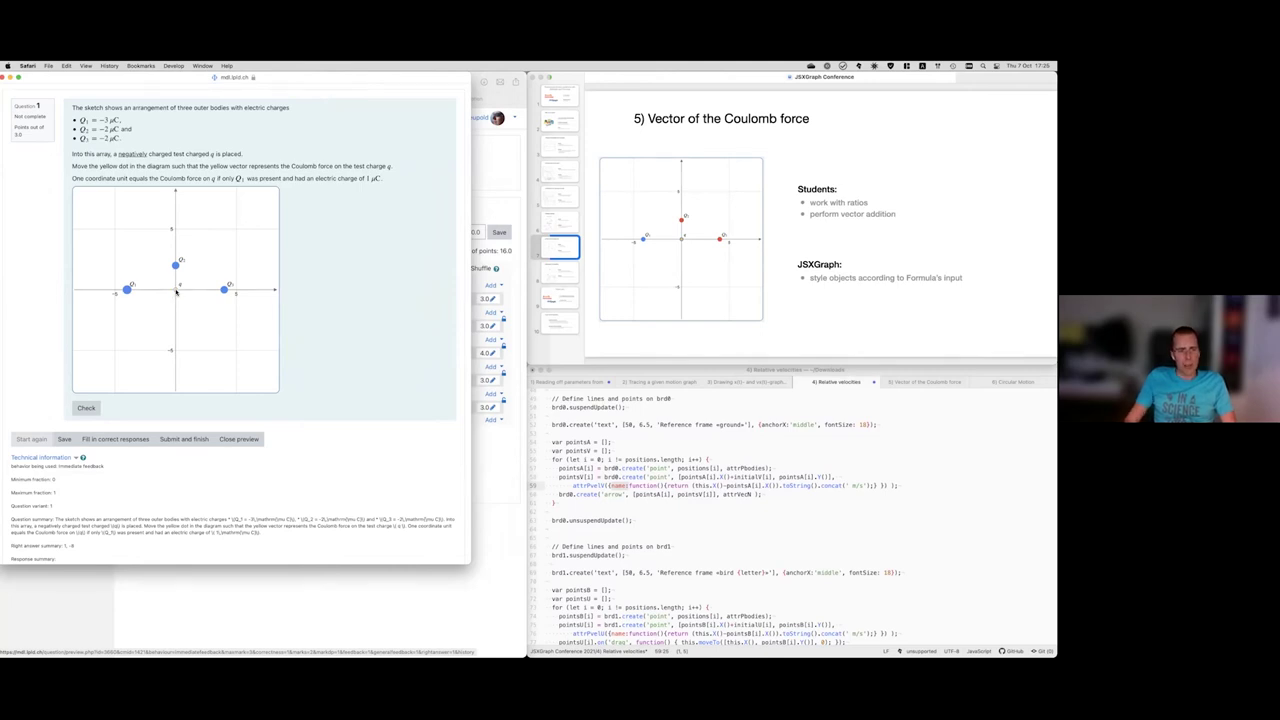
# - Drag the yellow test charge right along the x-axis, away from the origin toward Q3
pyautogui.moveTo(176, 292); pyautogui.dragTo(185, 293)
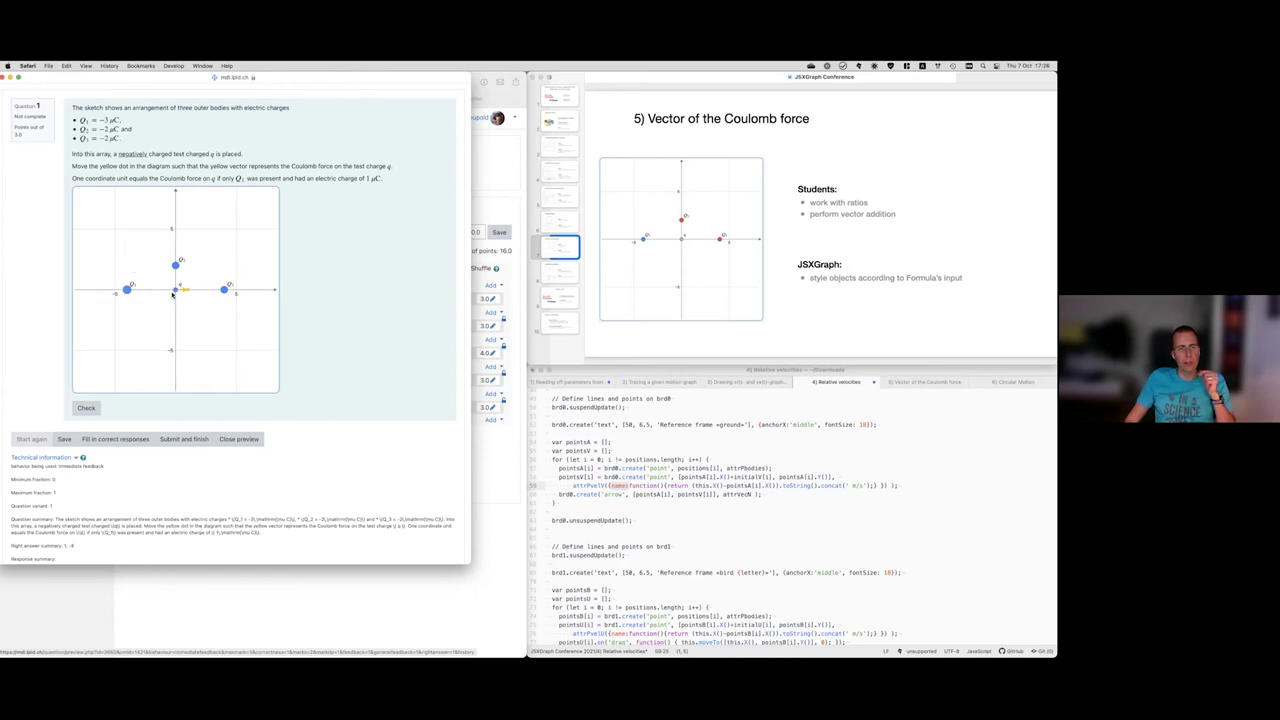
pyautogui.moveTo(174, 292); pyautogui.dragTo(187, 291)
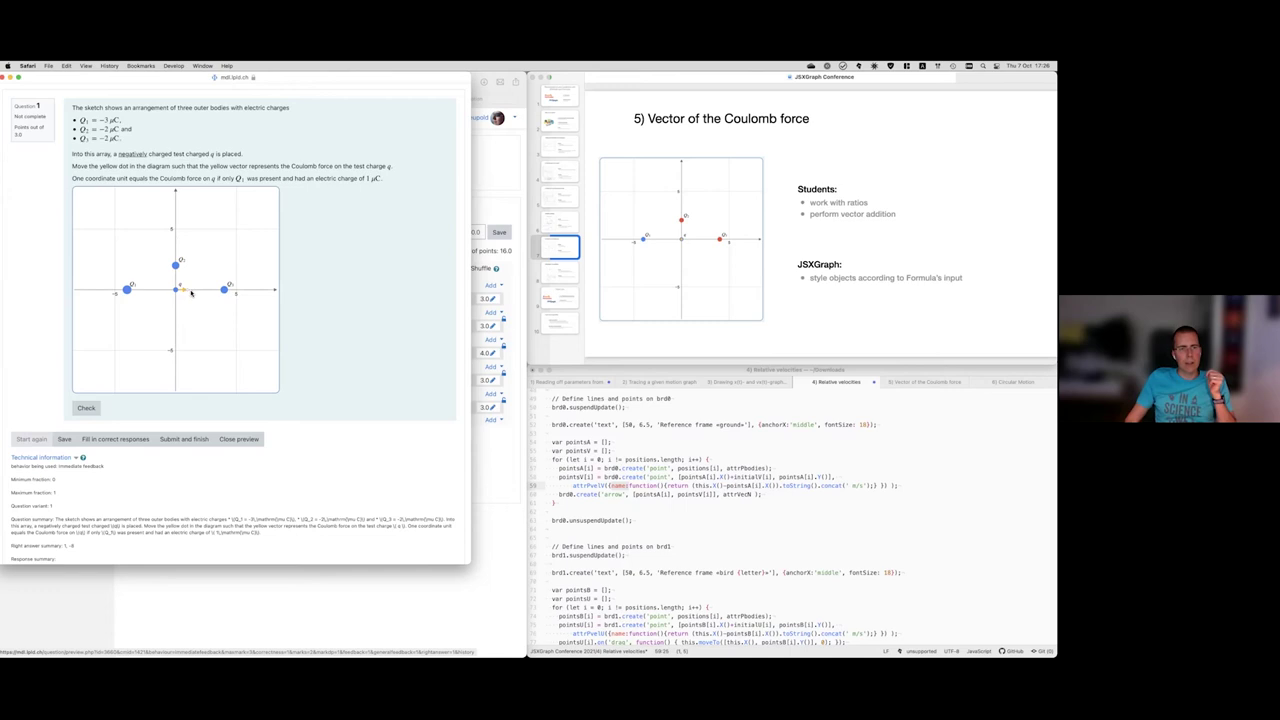
pyautogui.moveTo(187, 291); pyautogui.dragTo(210, 292)
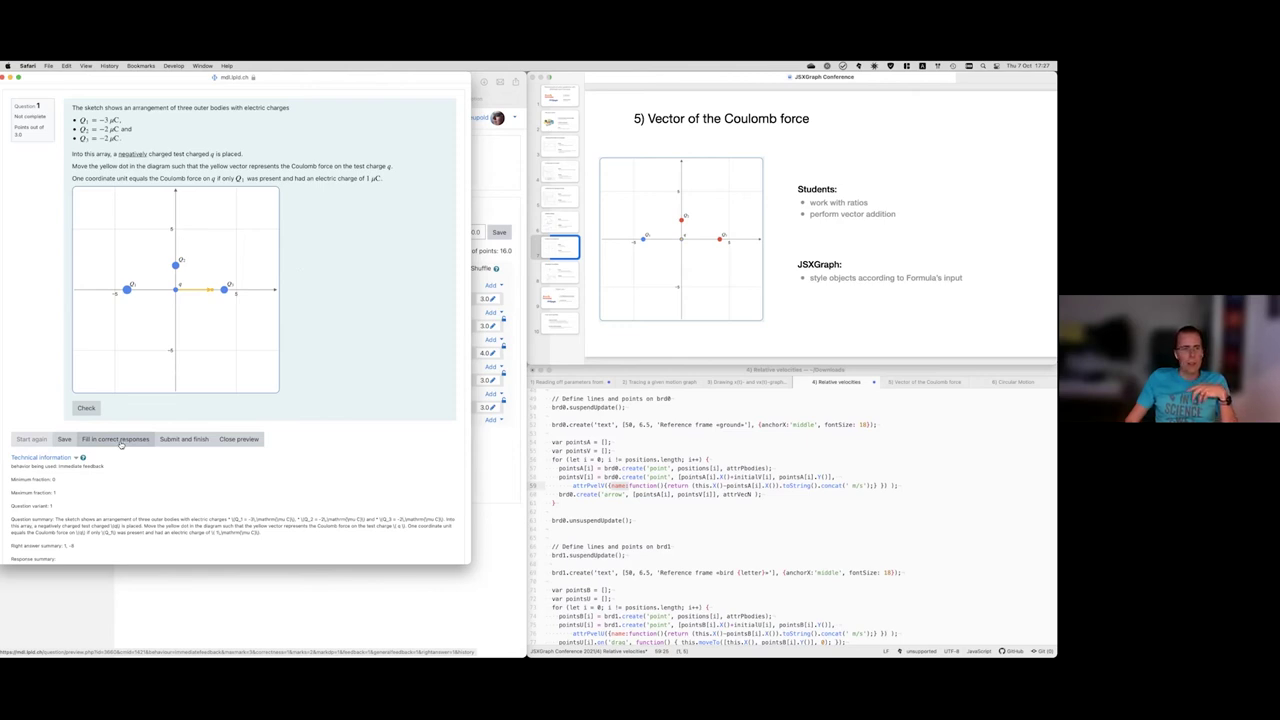
# - Fill in the correct response, then restart for a new variant with charges 2, 2 and 1 μC
pyautogui.click(119, 446)
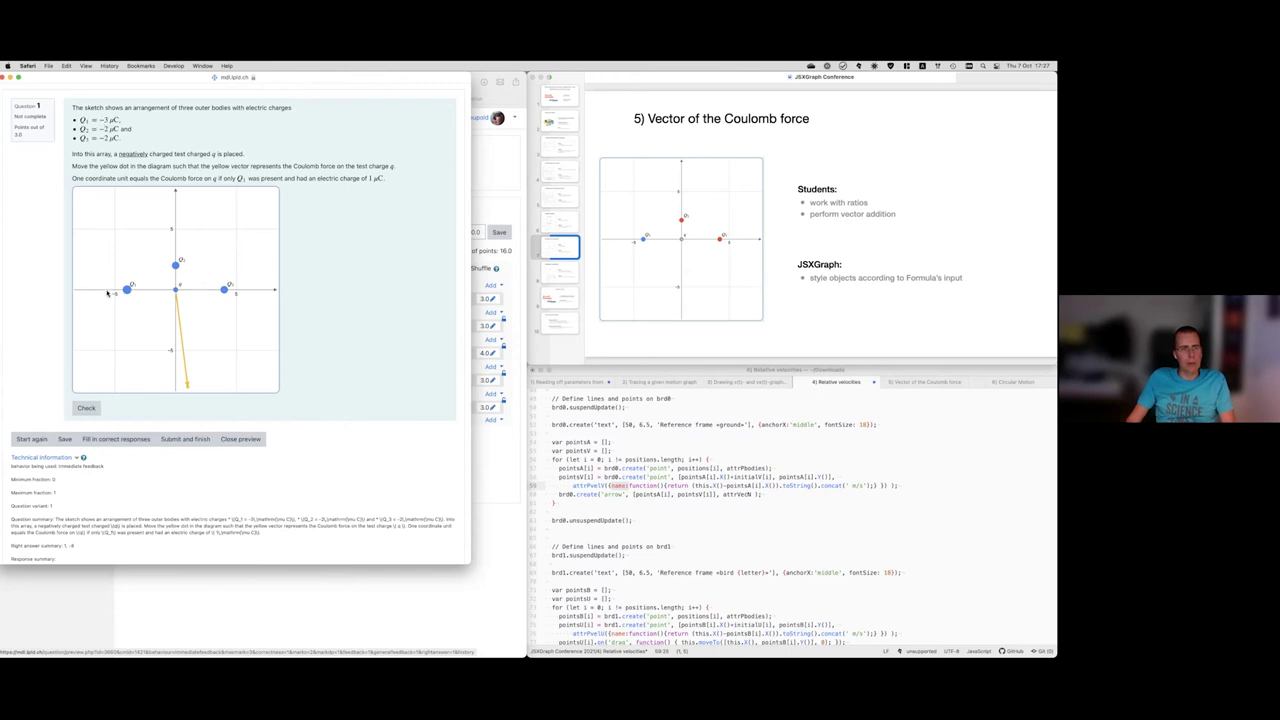
pyautogui.click(33, 439)
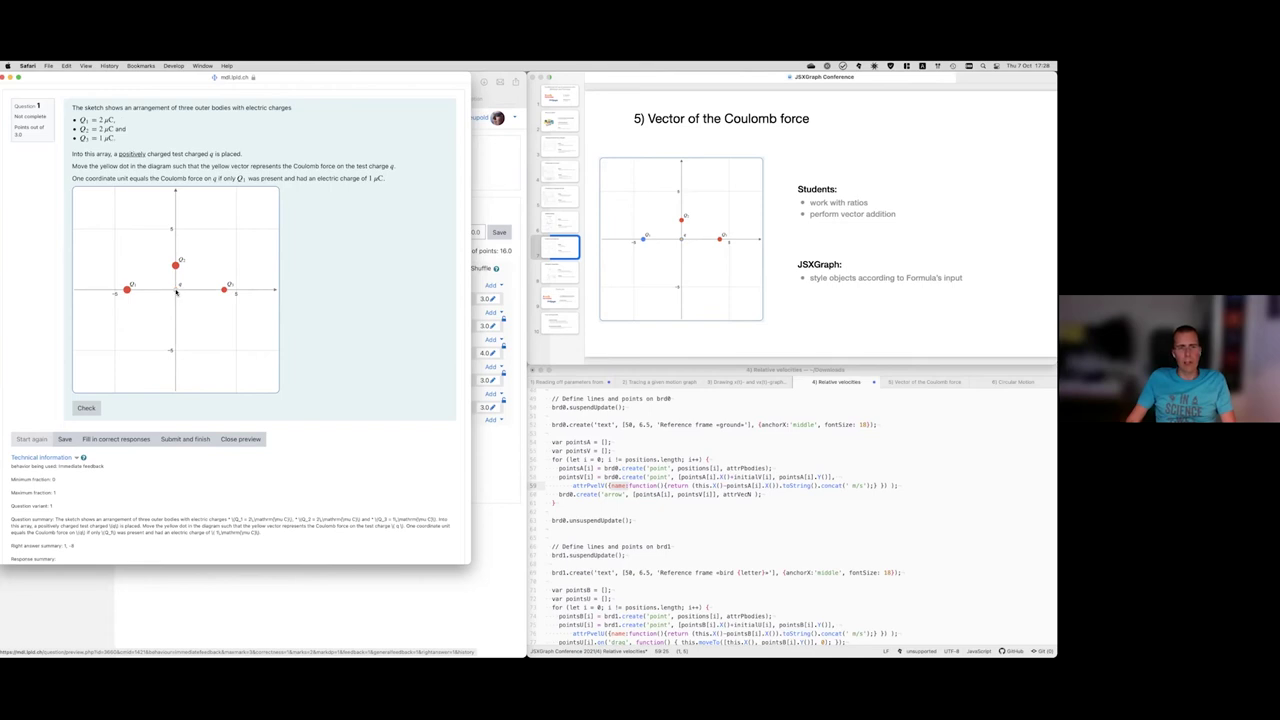
# - Open the Vector of the Coulomb force code in Atom and highlight the attrChargeBig function
pyautogui.click(830, 474)
pyautogui.hotkey('ctrl', 'Tab')
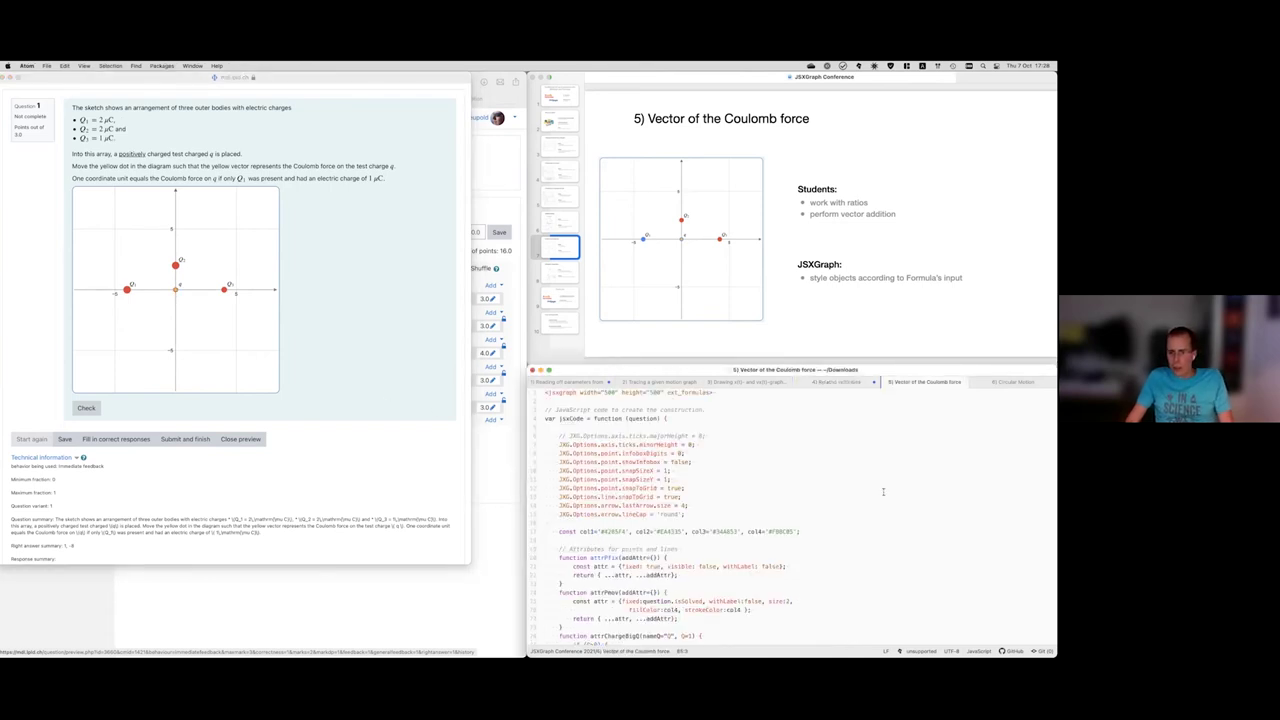
pyautogui.scroll(-5, 883, 491)
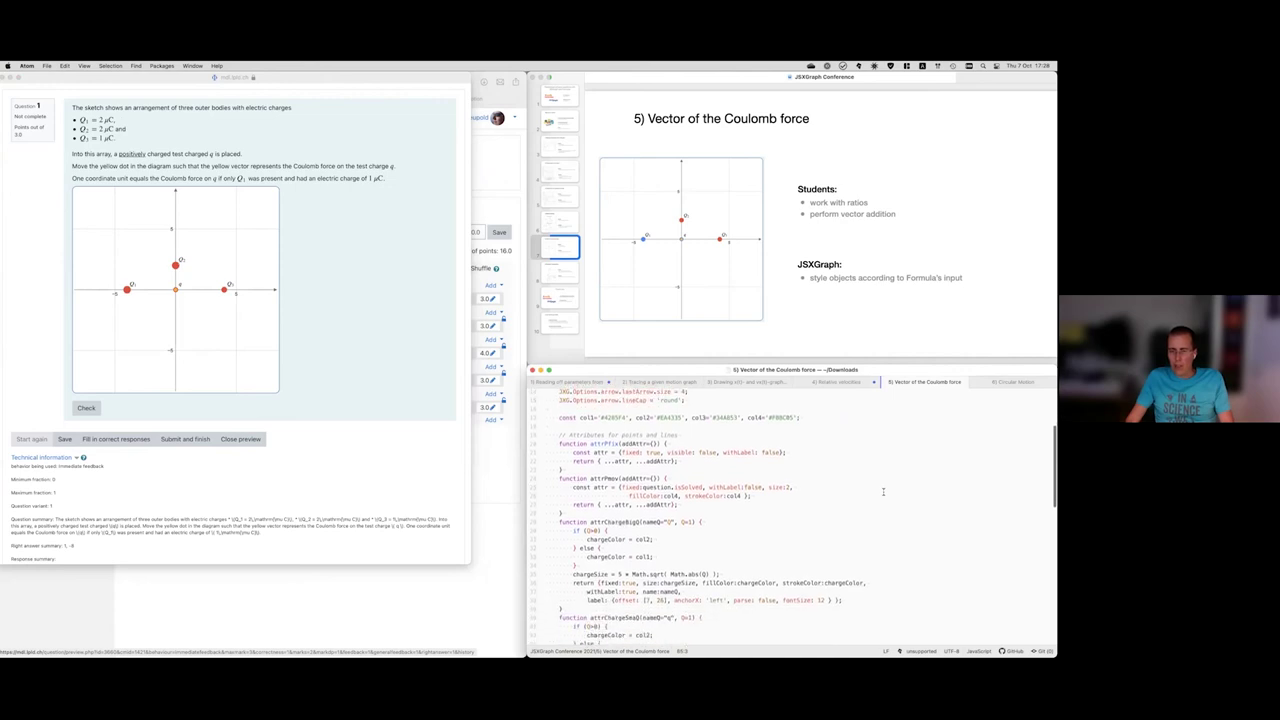
pyautogui.scroll(-1, 883, 491)
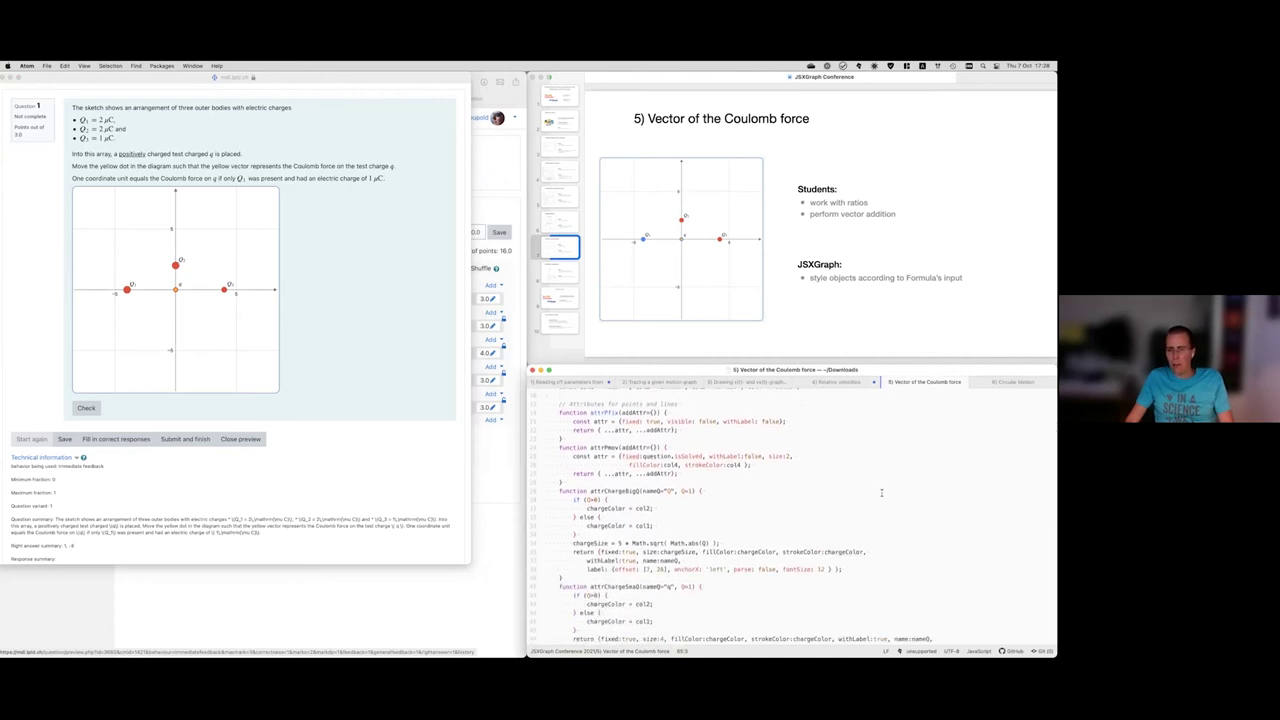
pyautogui.scroll(-1, 881, 492)
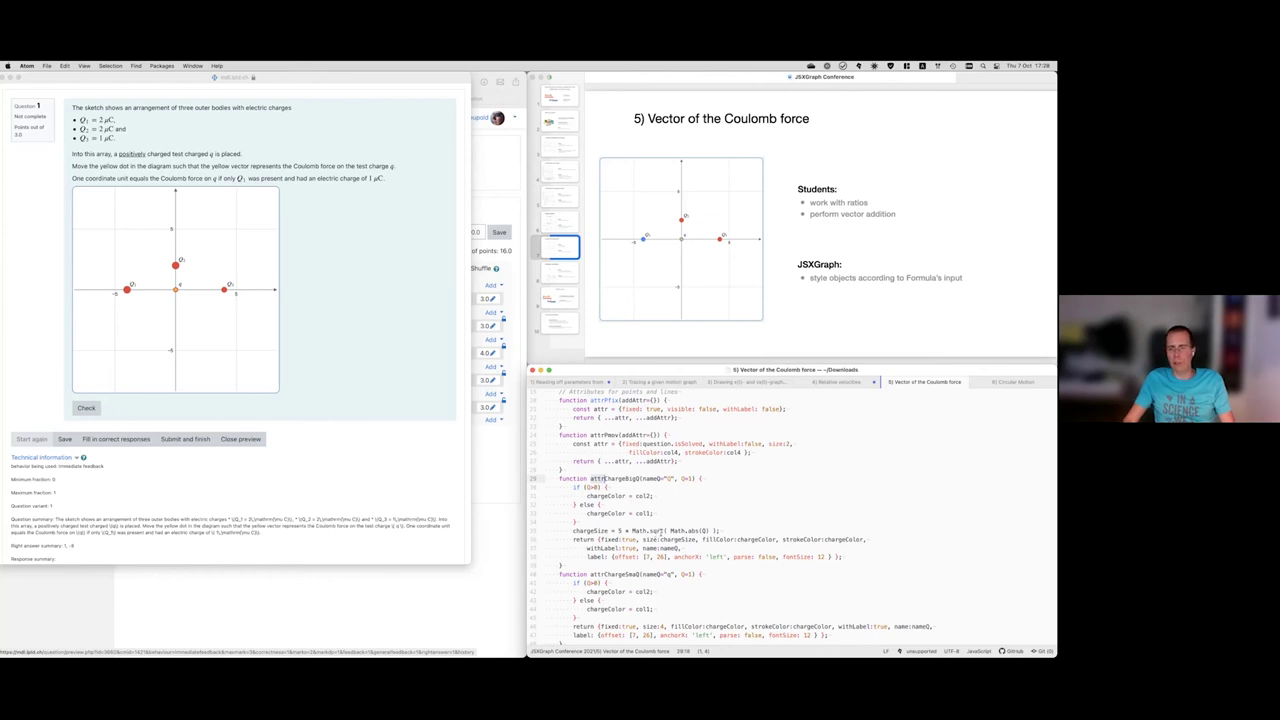
pyautogui.scroll(-1, 681, 527)
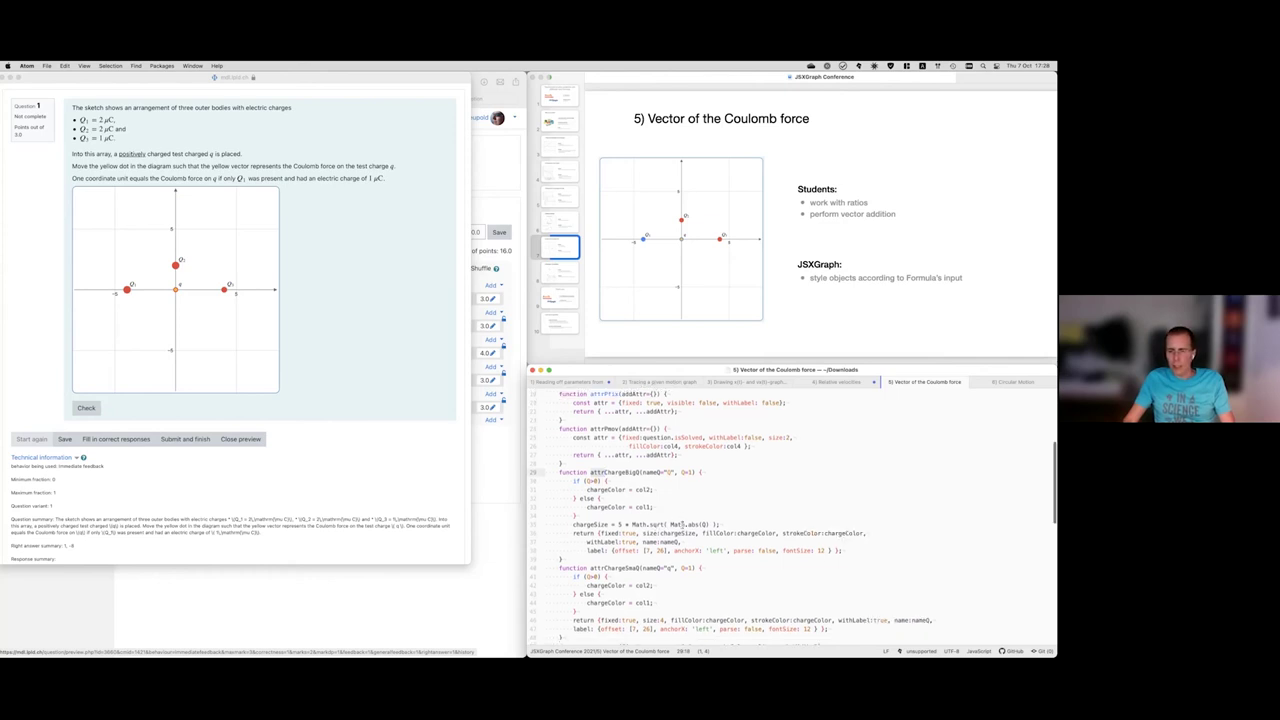
pyautogui.moveTo(590, 472); pyautogui.dragTo(628, 473)
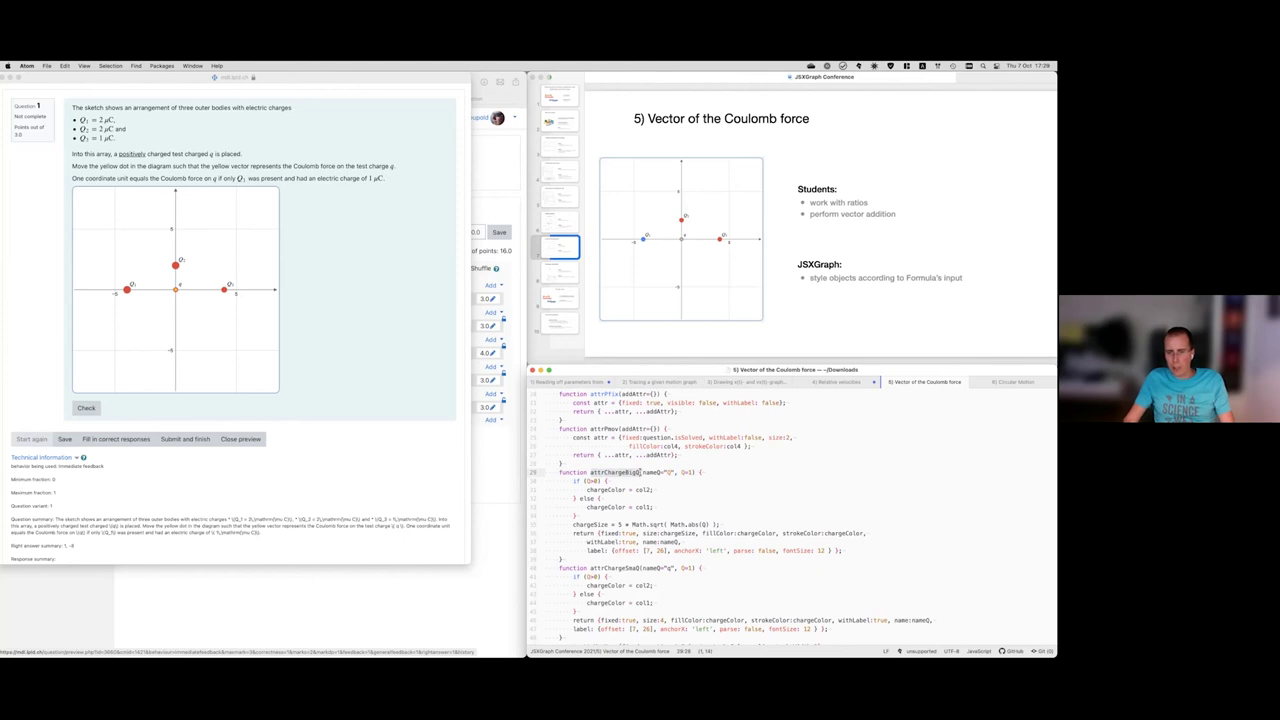
# - Scroll on to the board point definitions and highlight the Qwest label
pyautogui.scroll(-10, 660, 490)
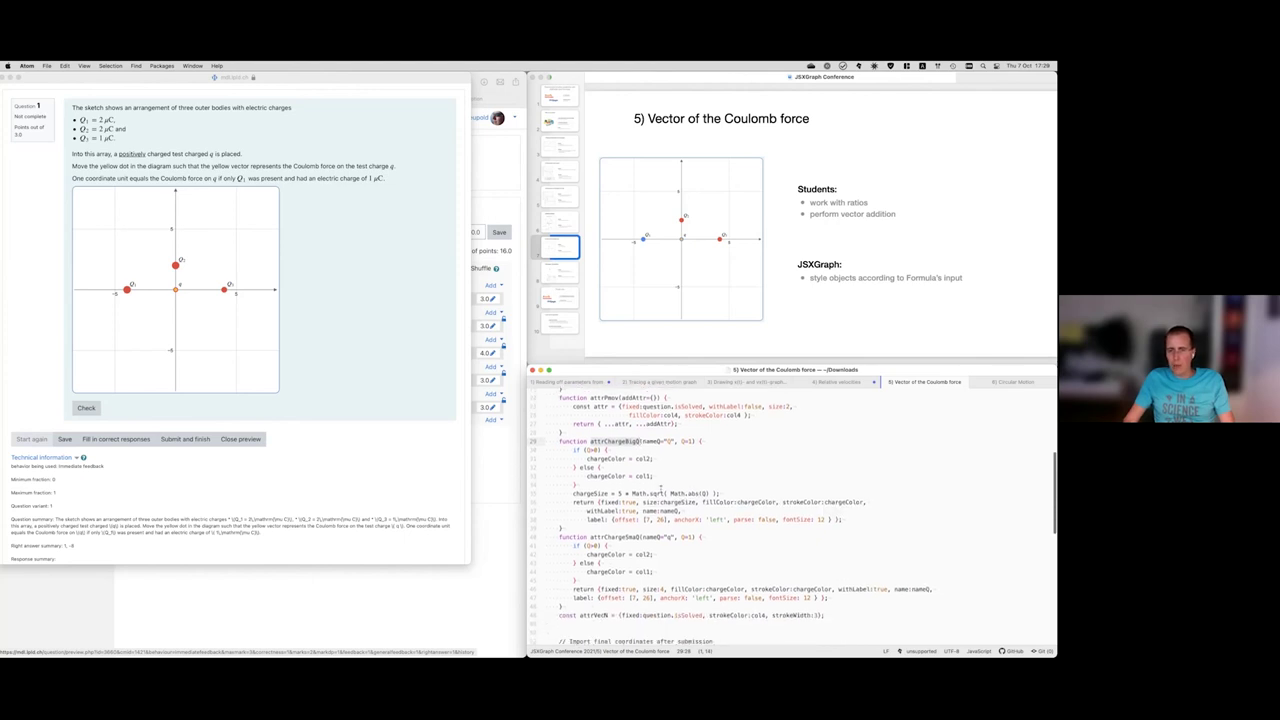
pyautogui.scroll(-10, 660, 490)
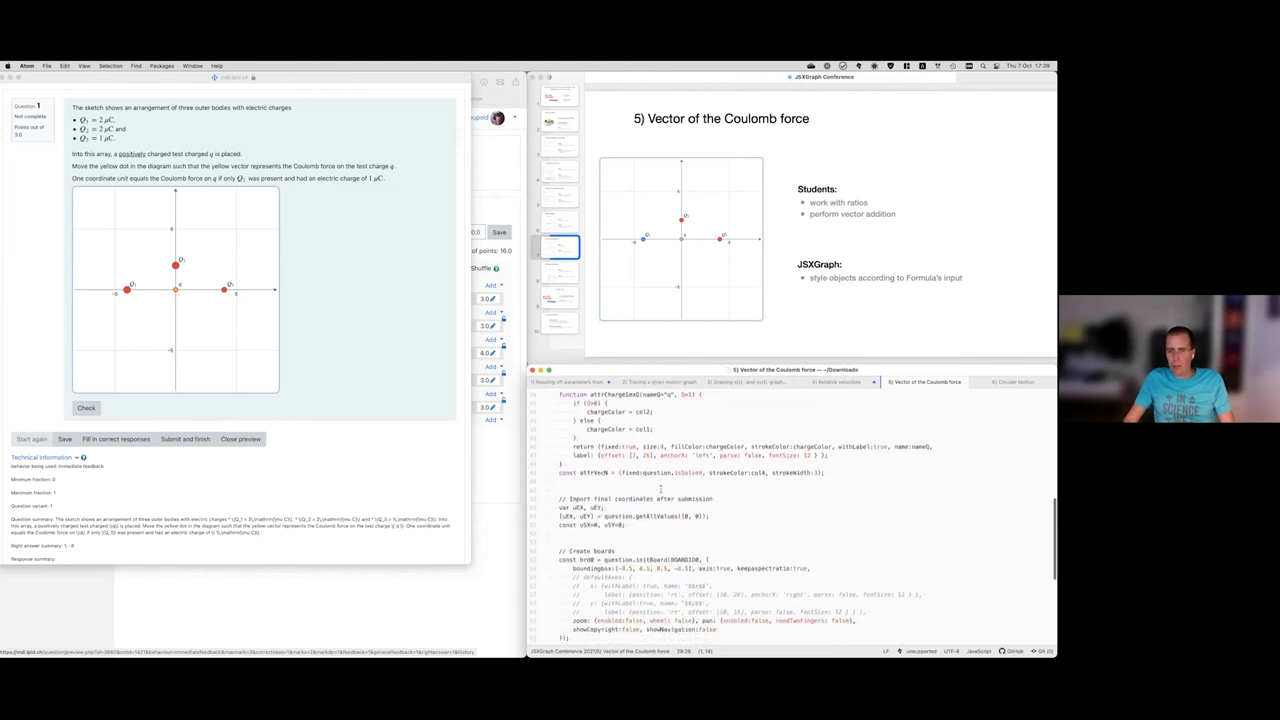
pyautogui.scroll(-1, 660, 489)
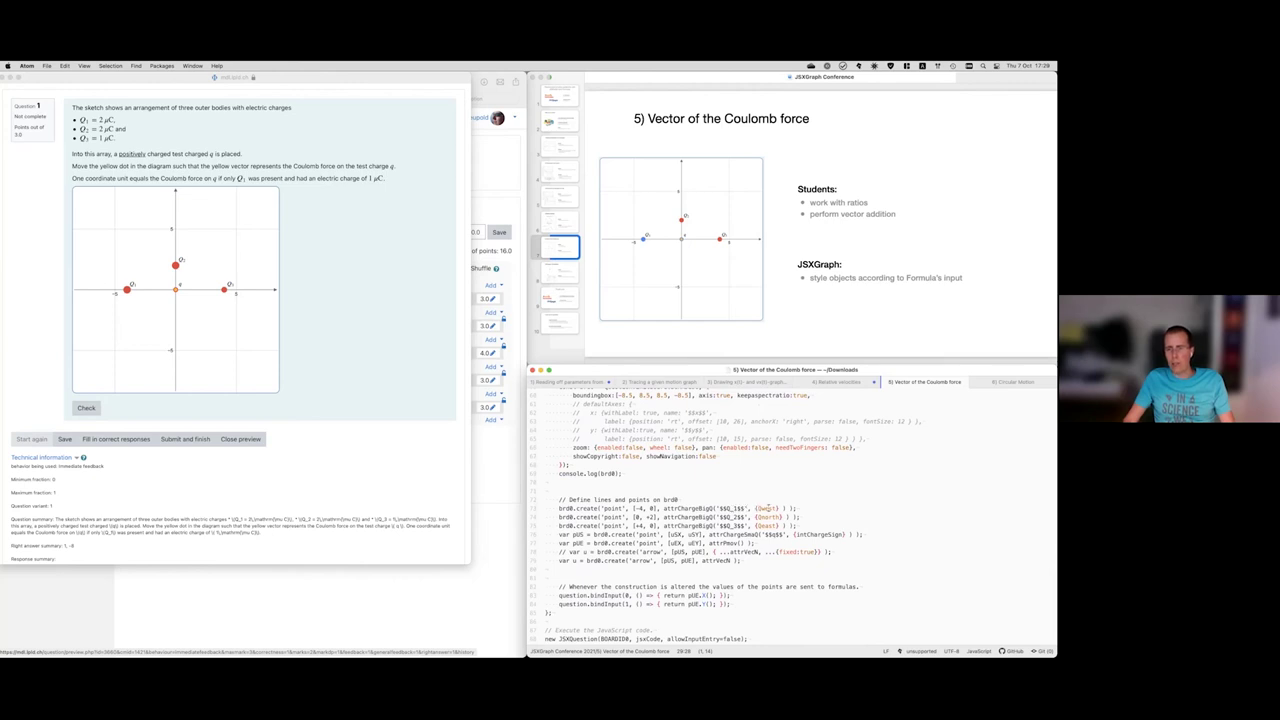
pyautogui.moveTo(778, 509); pyautogui.dragTo(757, 508)
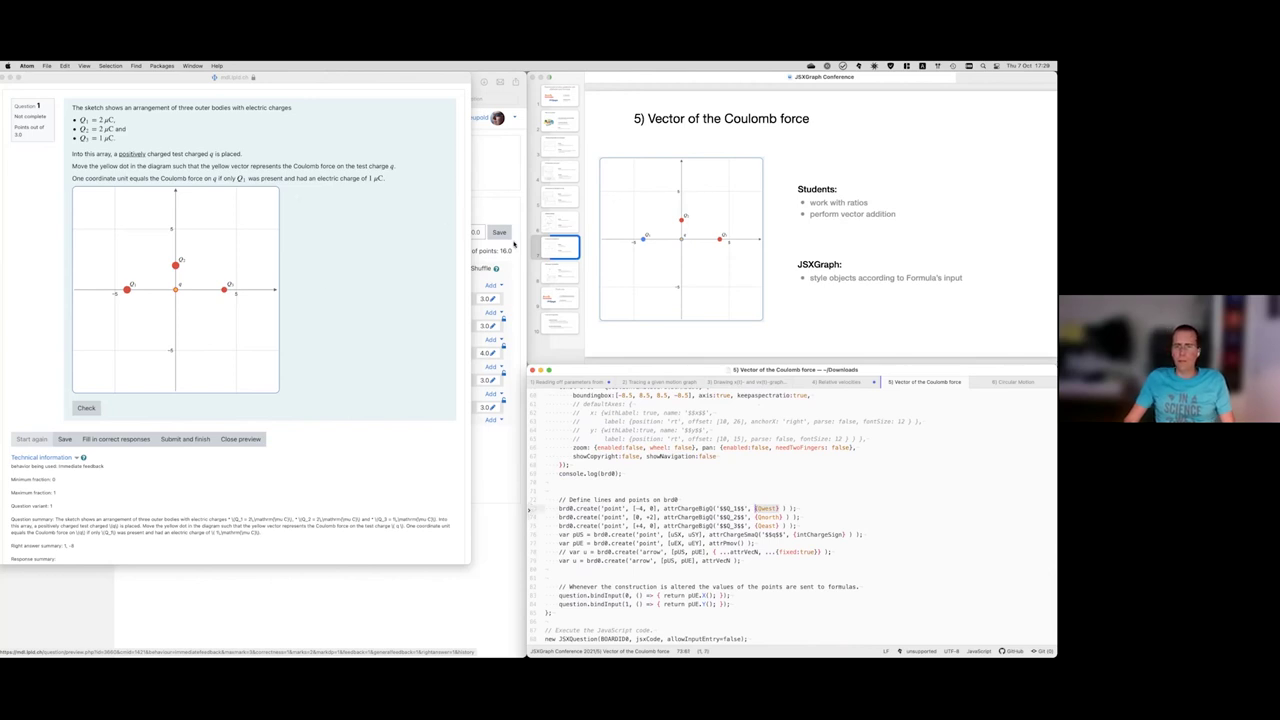
# - Move to the Circular Motion slide, close the preview, and start the simulation at r = 1.00 m, f = 0.50 Hz
pyautogui.click(568, 277)
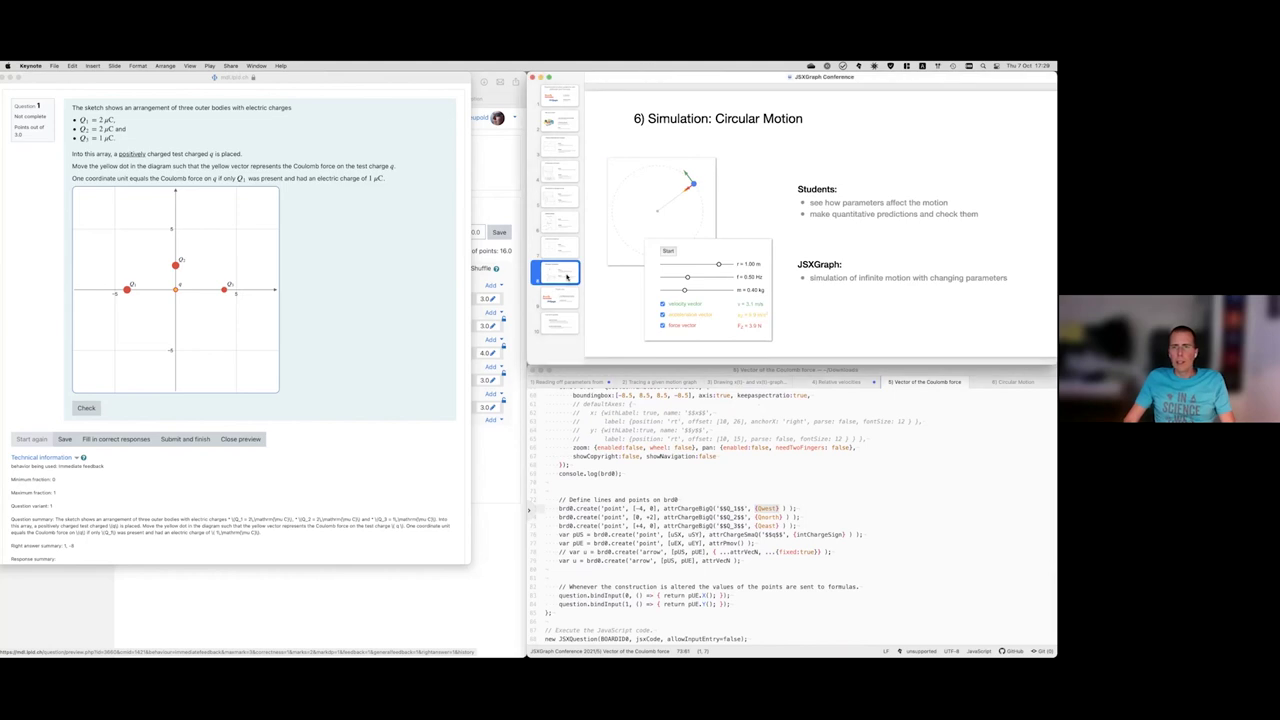
pyautogui.click(5, 77)
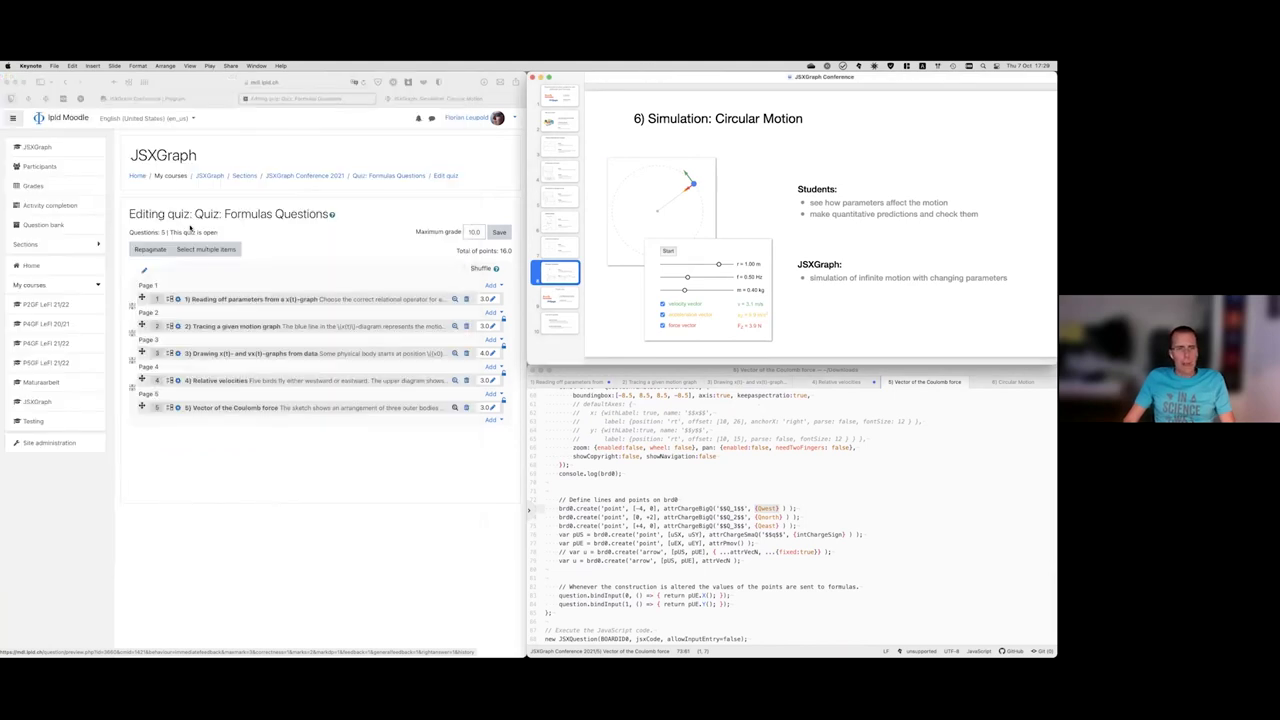
pyautogui.click(296, 261)
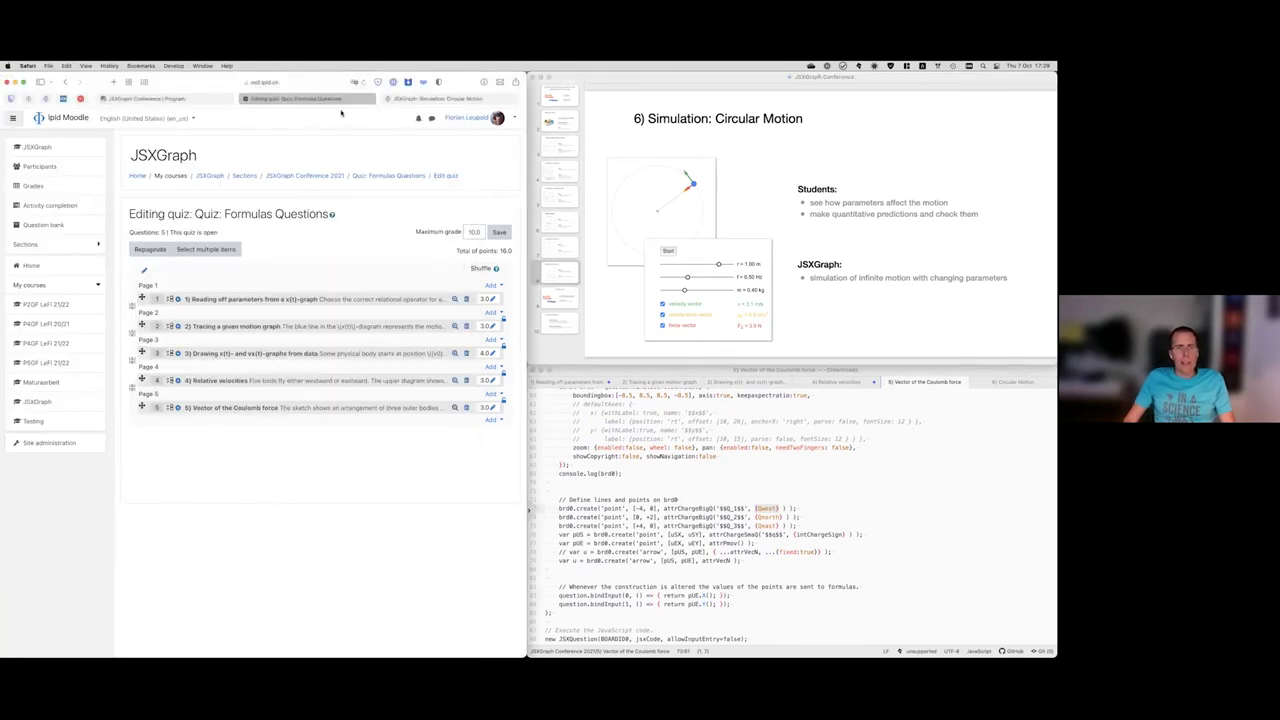
pyautogui.click(405, 101)
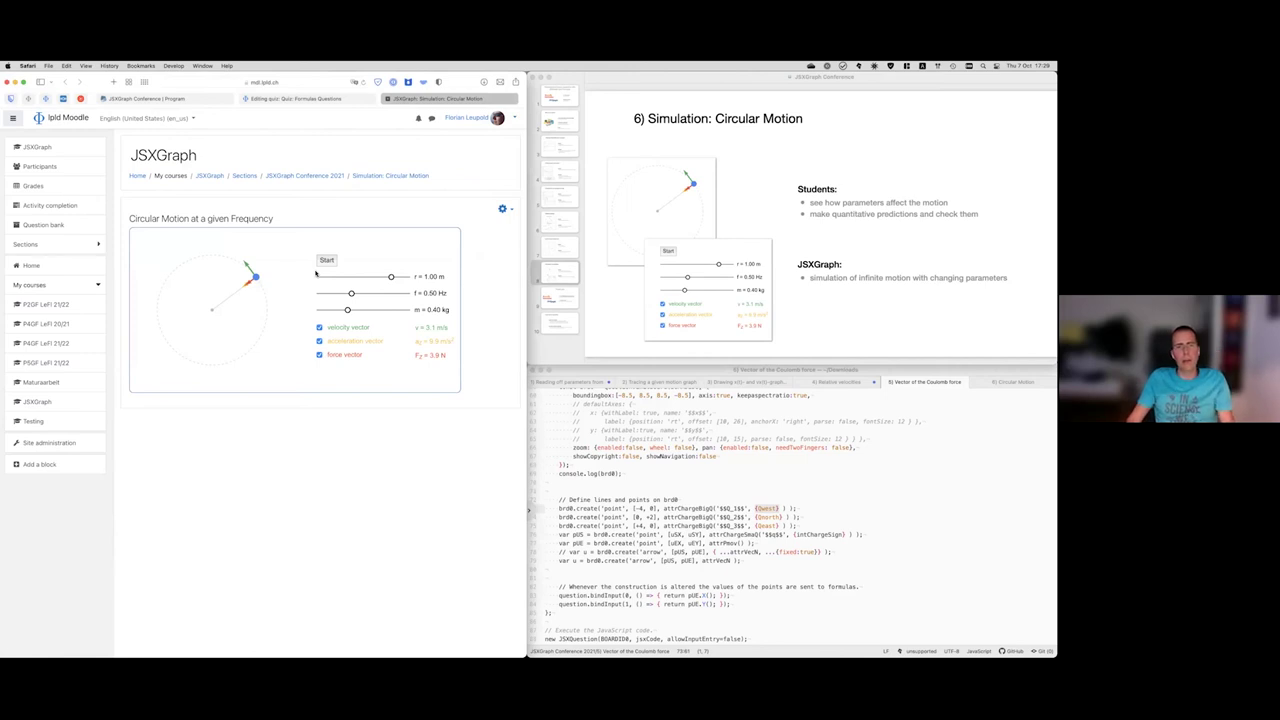
pyautogui.click(327, 261)
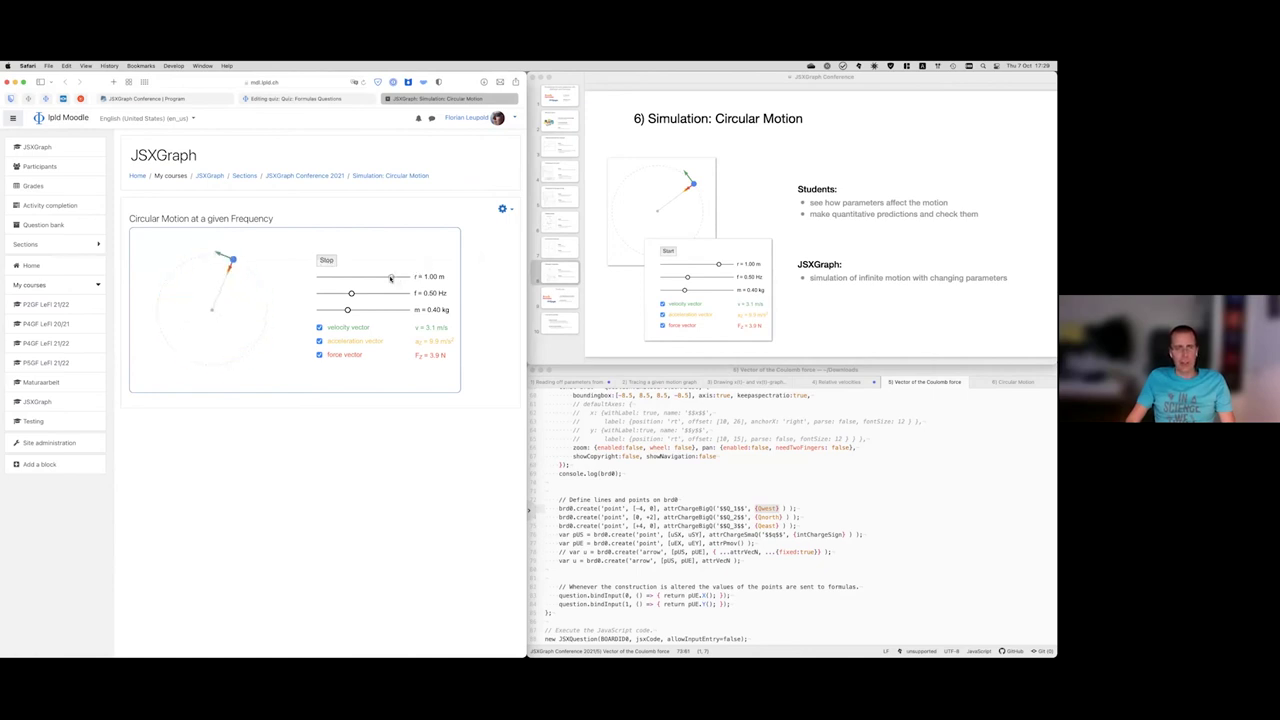
# - Change the running simulation to r = 0.72 m, f = 0.84 Hz and m = 0.69 kg
pyautogui.moveTo(391, 278); pyautogui.dragTo(353, 310)
pyautogui.moveTo(346, 293); pyautogui.dragTo(381, 294)
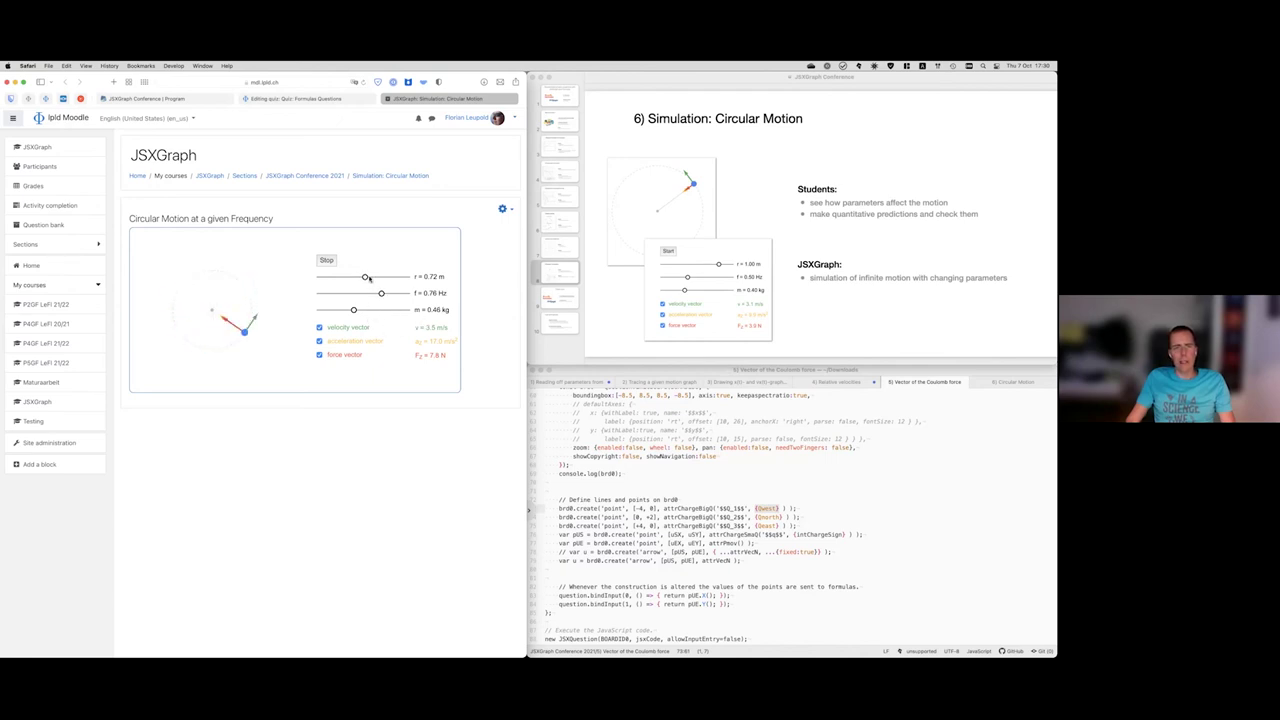
pyautogui.moveTo(381, 293)
pyautogui.mouseDown()
pyautogui.moveTo(416, 292)
pyautogui.moveTo(379, 293)
pyautogui.mouseUp()
pyautogui.moveTo(379, 293)
pyautogui.mouseDown()
pyautogui.moveTo(403, 295)
pyautogui.moveTo(391, 295)
pyautogui.mouseUp()
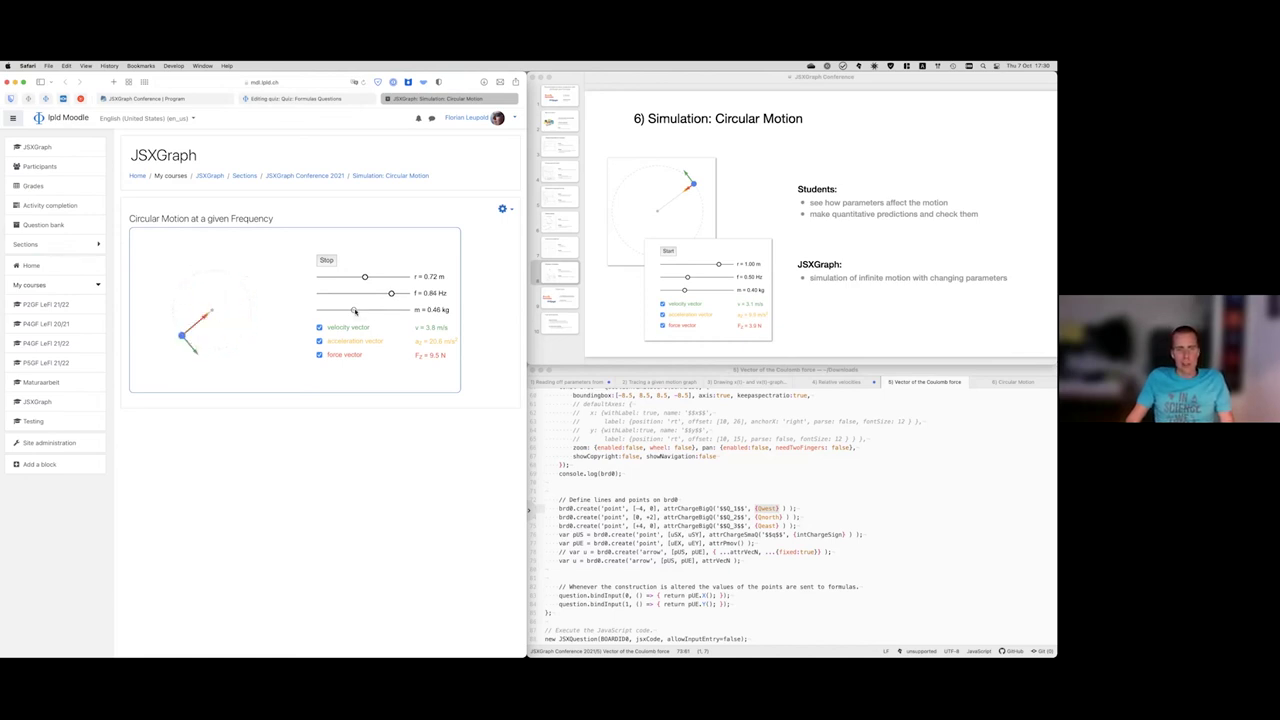
pyautogui.moveTo(354, 311)
pyautogui.mouseDown()
pyautogui.moveTo(331, 312)
pyautogui.moveTo(385, 314)
pyautogui.moveTo(324, 311)
pyautogui.moveTo(390, 313)
pyautogui.moveTo(378, 312)
pyautogui.mouseUp()
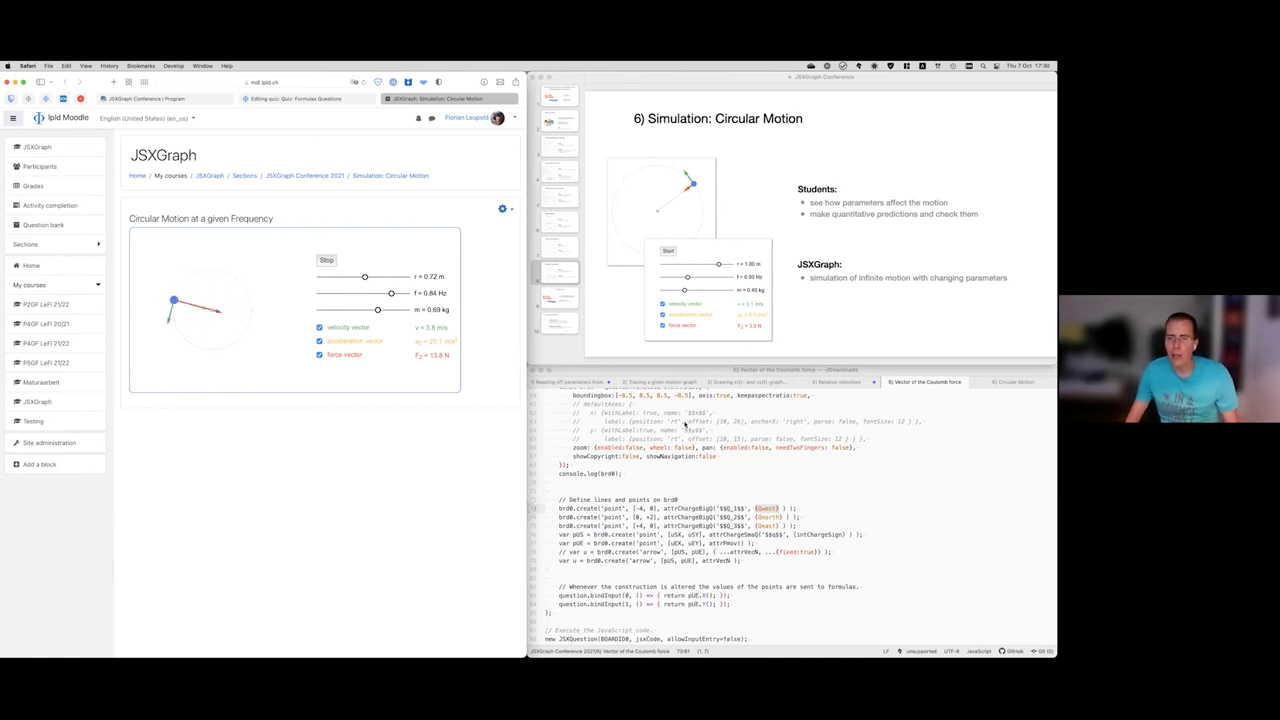
# - Show the Circular Motion animation code in Atom, then increase the simulation radius to 0.88 m
pyautogui.click(829, 396)
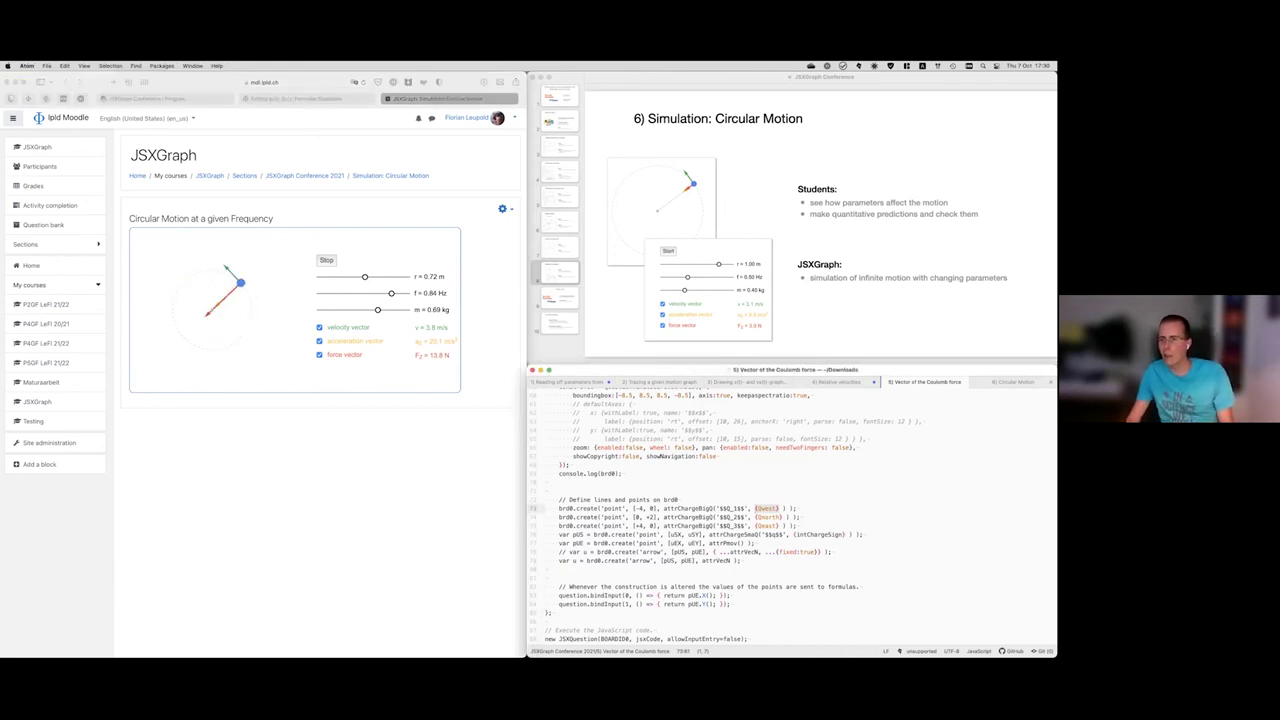
pyautogui.hotkey('ctrl', 'Tab')
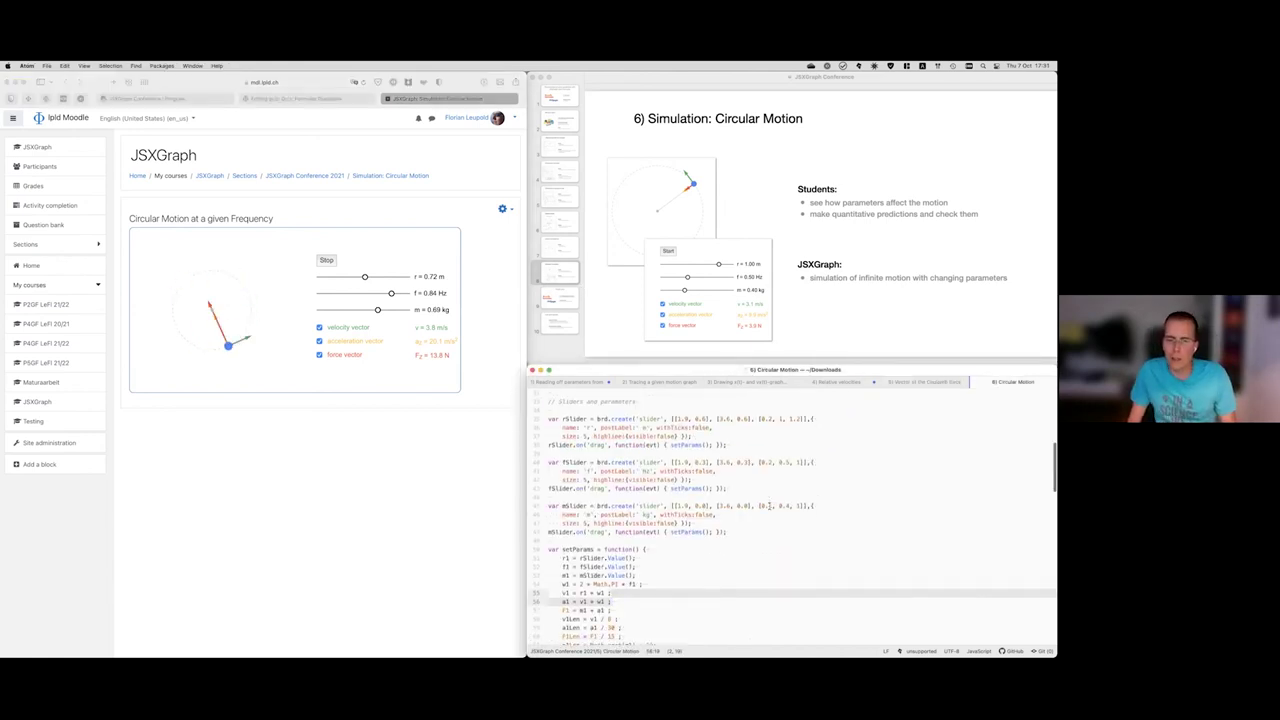
pyautogui.scroll(-15, 769, 507)
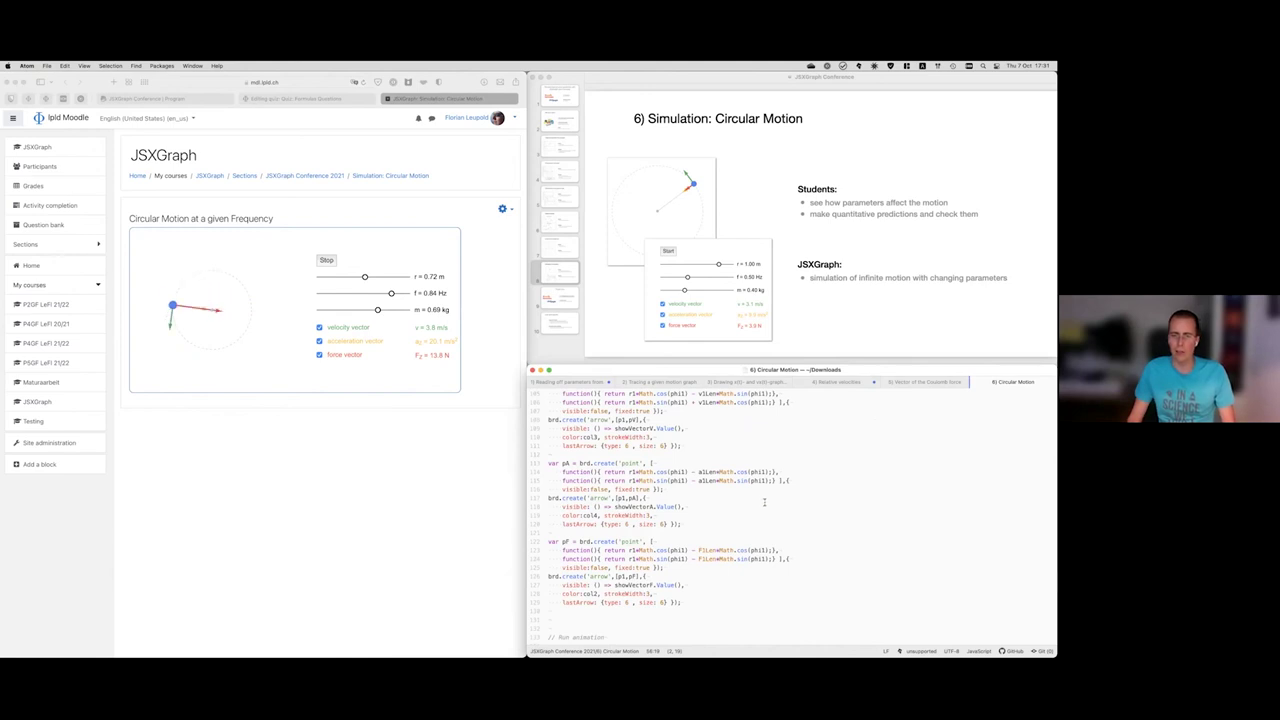
pyautogui.scroll(-5, 764, 502)
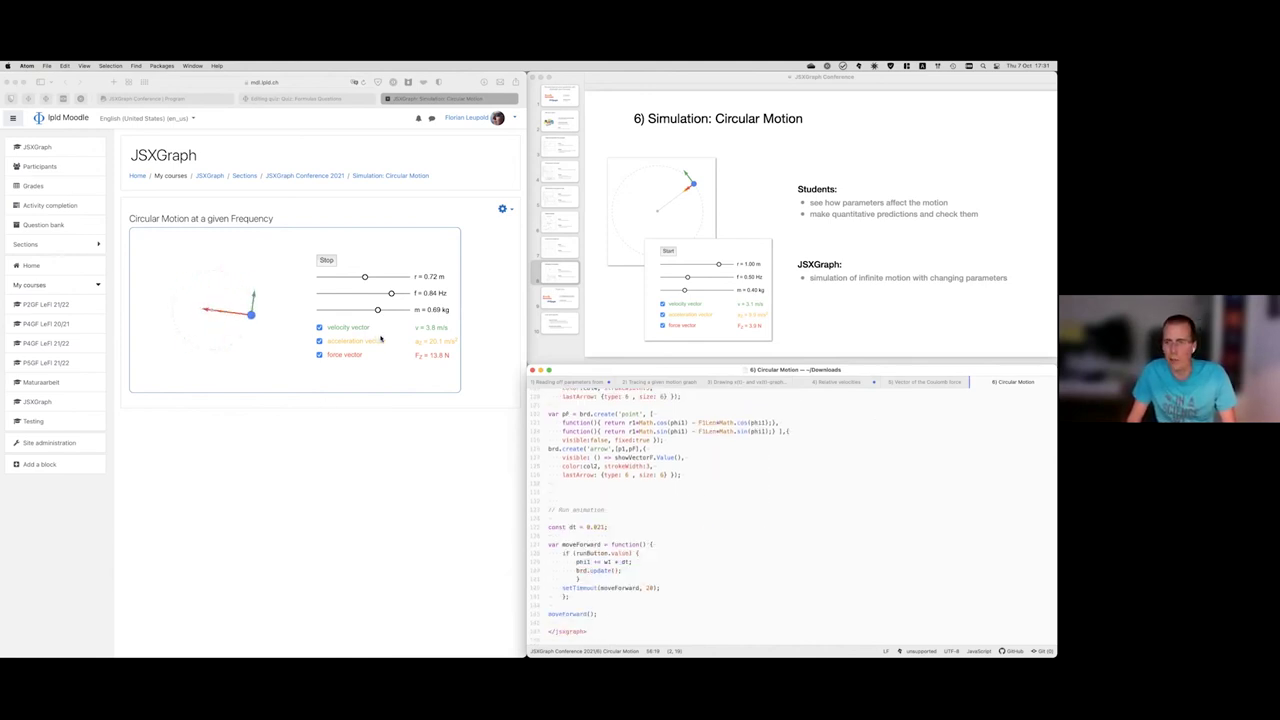
pyautogui.click(364, 278)
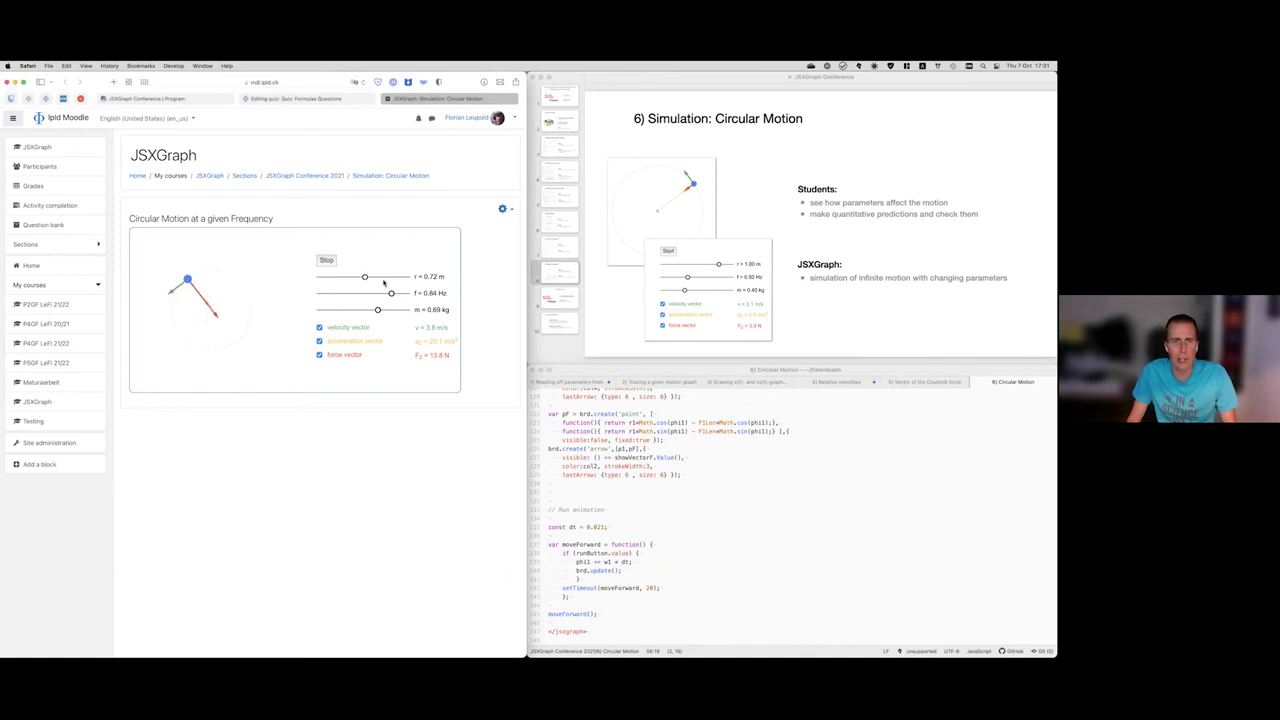
pyautogui.moveTo(364, 278); pyautogui.dragTo(380, 278)
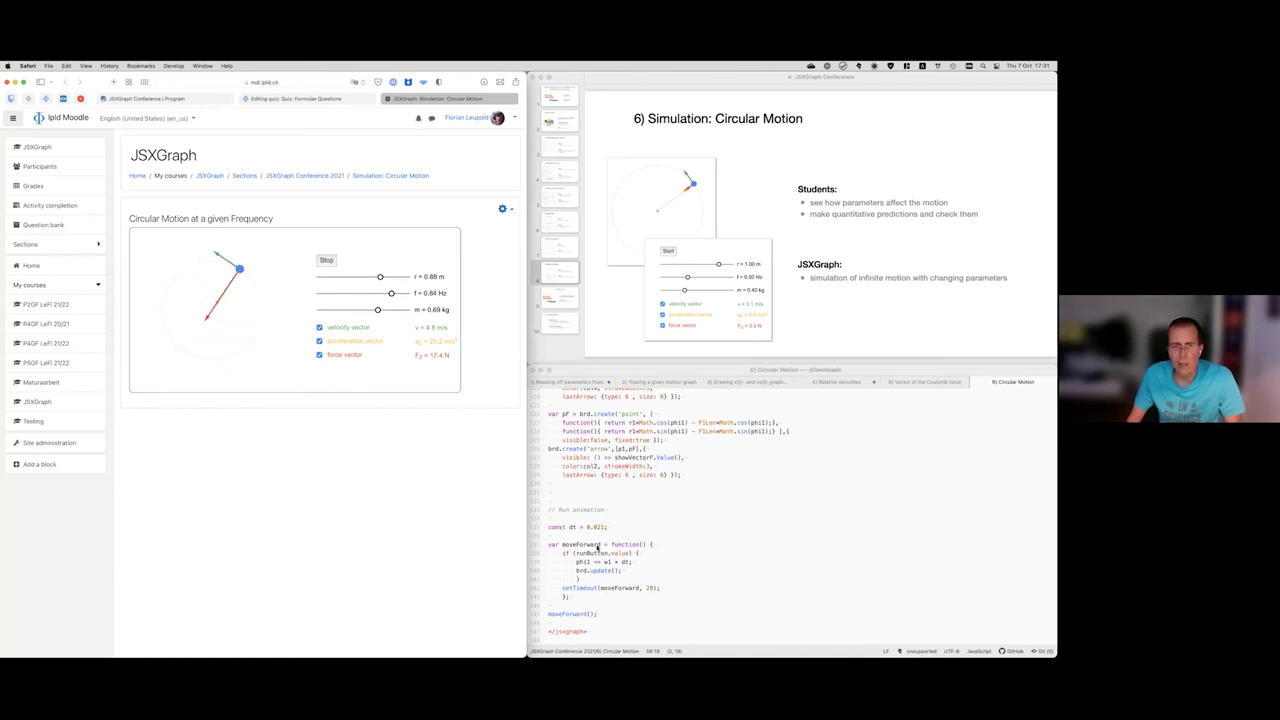
# - Stop, restart, then stop the circular-motion animation again so it freezes at r = 0.88 m
pyautogui.click(327, 261)
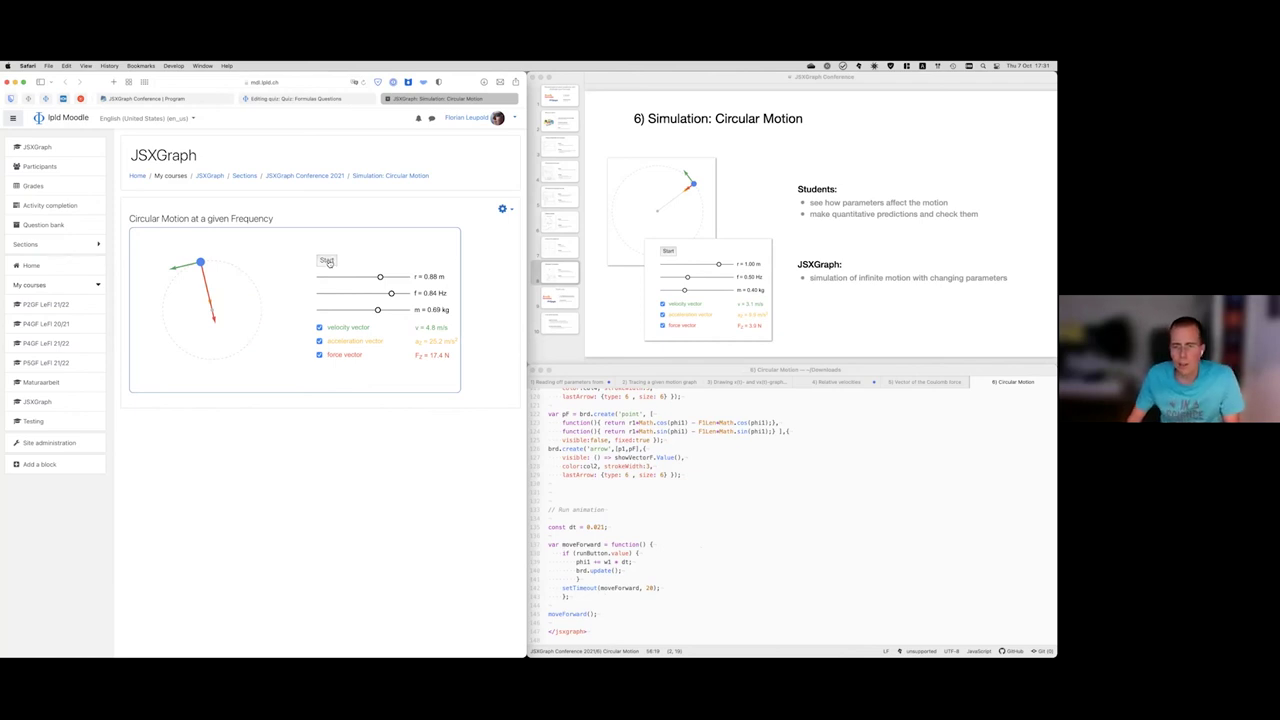
pyautogui.click(327, 261)
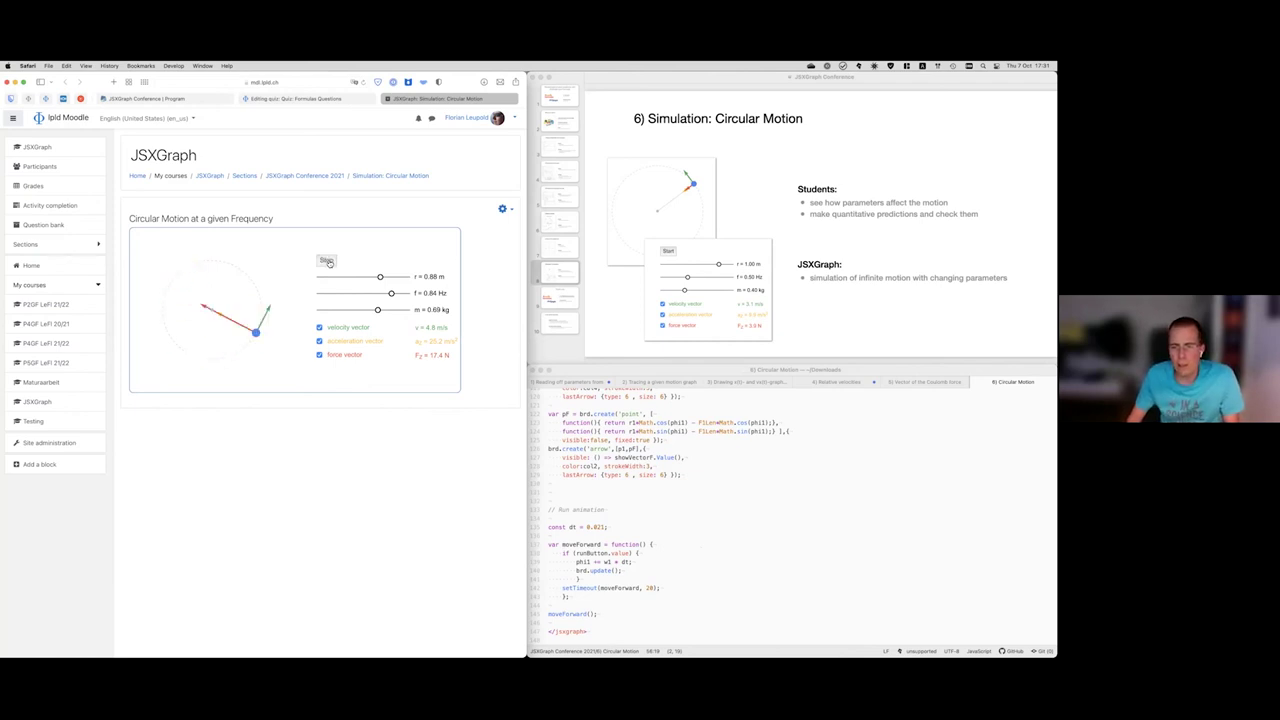
pyautogui.click(327, 261)
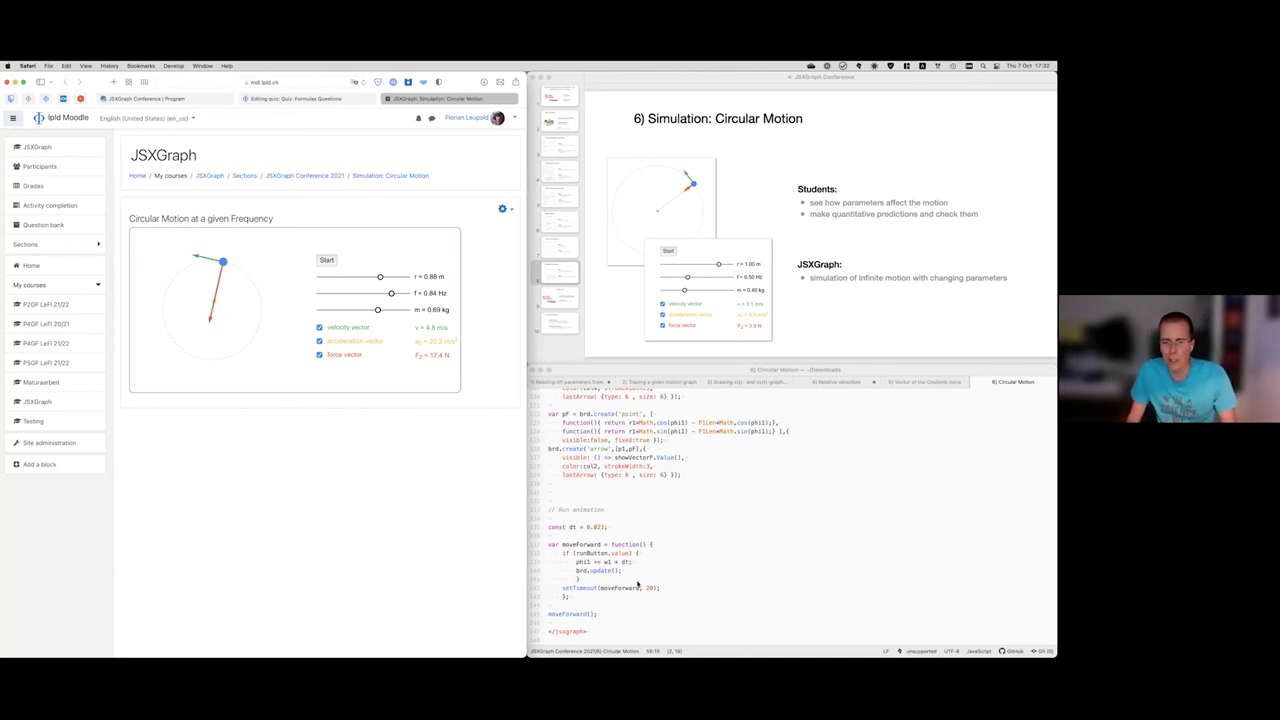
pyautogui.click(577, 570)
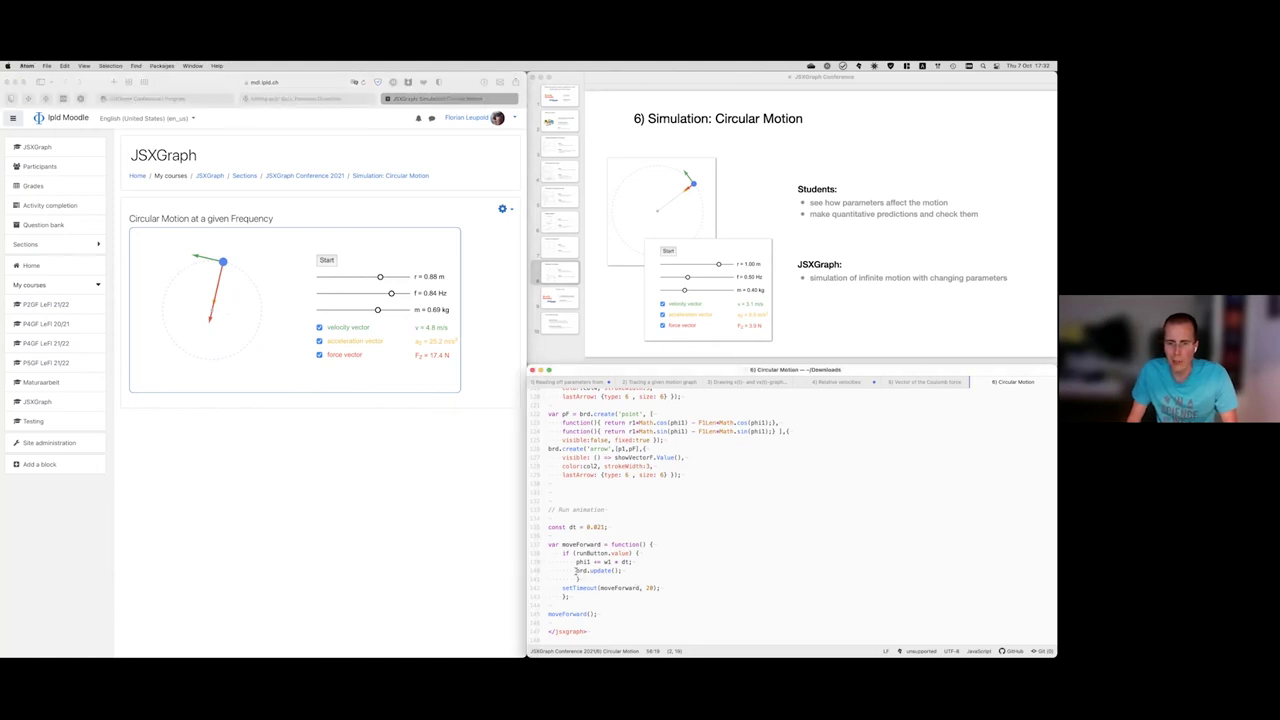
pyautogui.moveTo(577, 570); pyautogui.dragTo(626, 570)
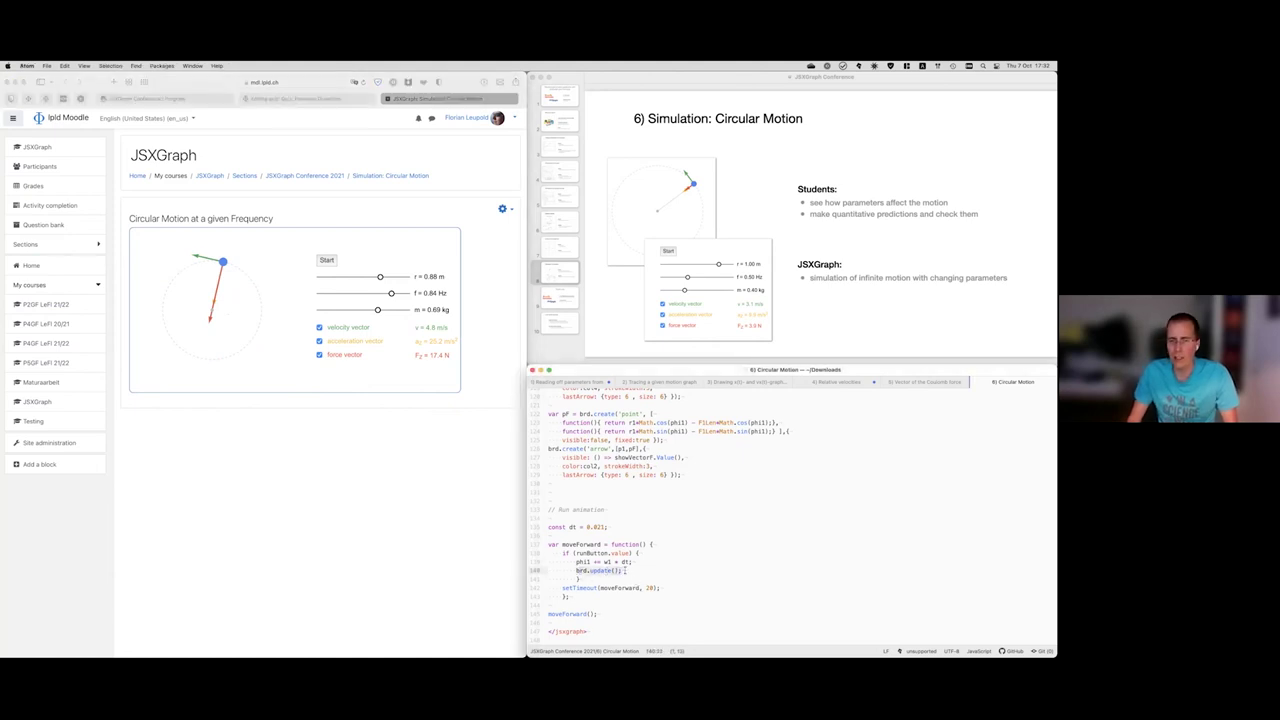
pyautogui.scroll(2, 686, 535)
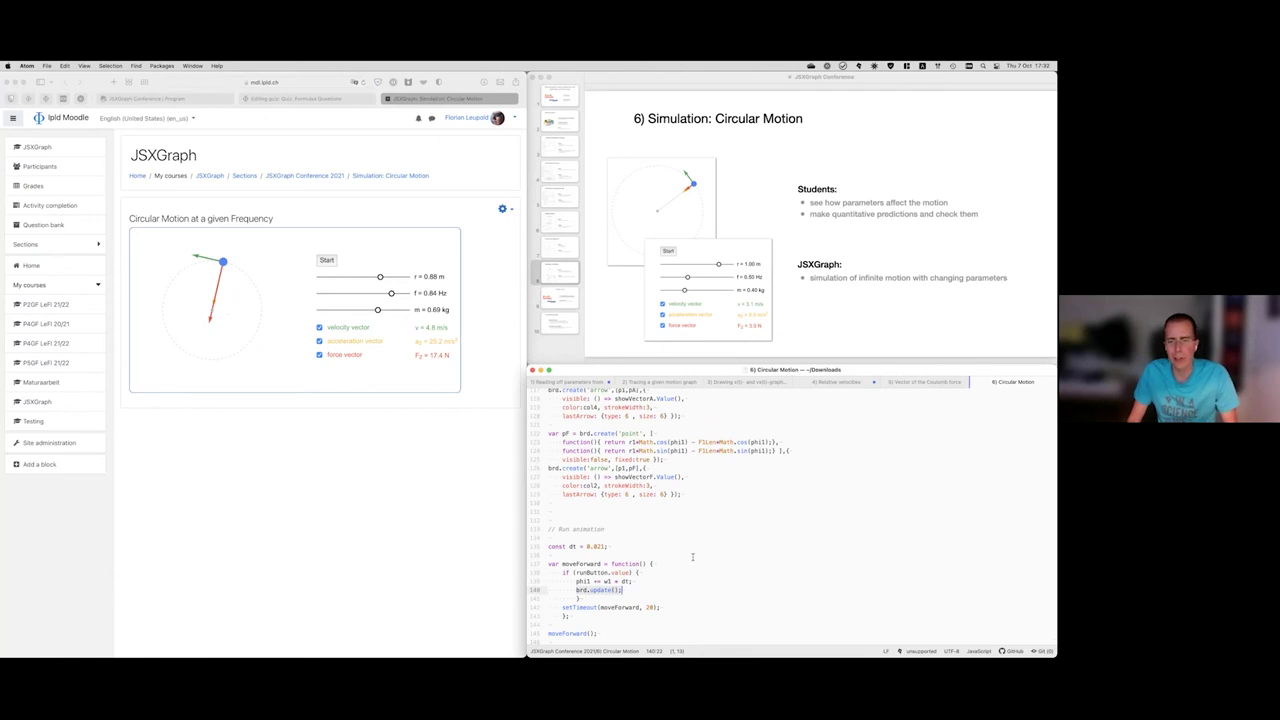
pyautogui.scroll(1, 696, 572)
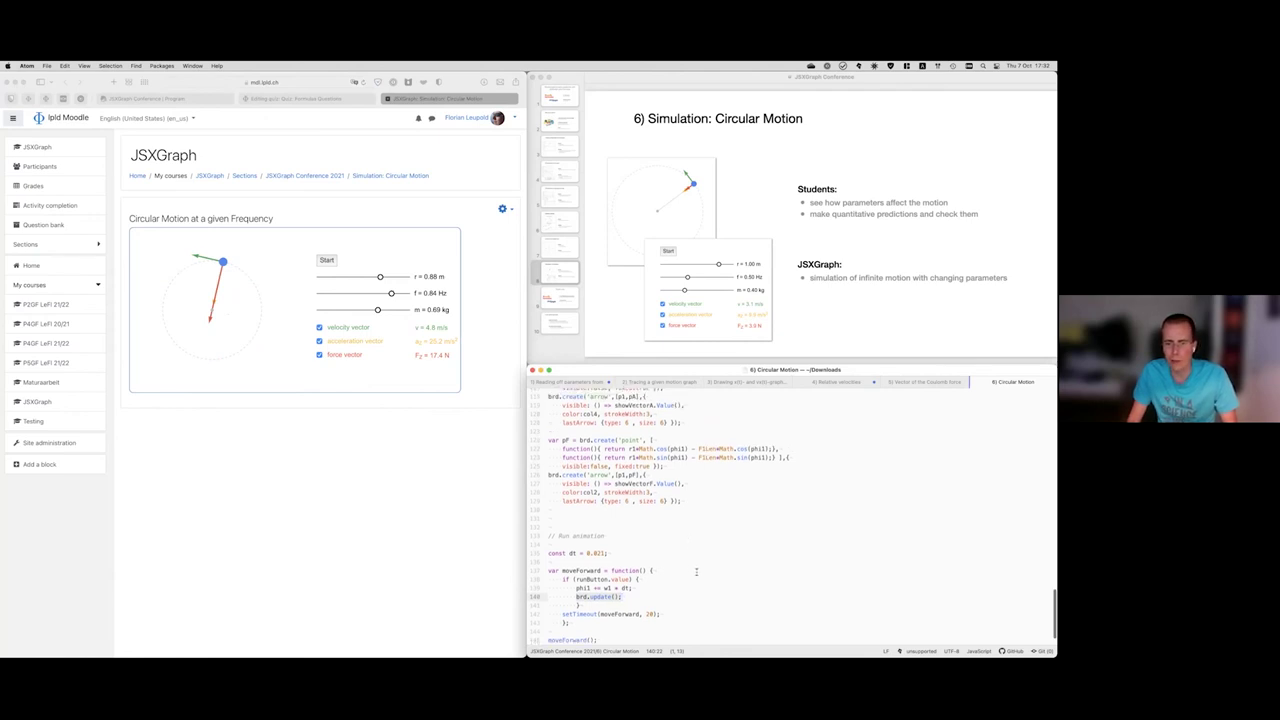
pyautogui.scroll(3, 720, 577)
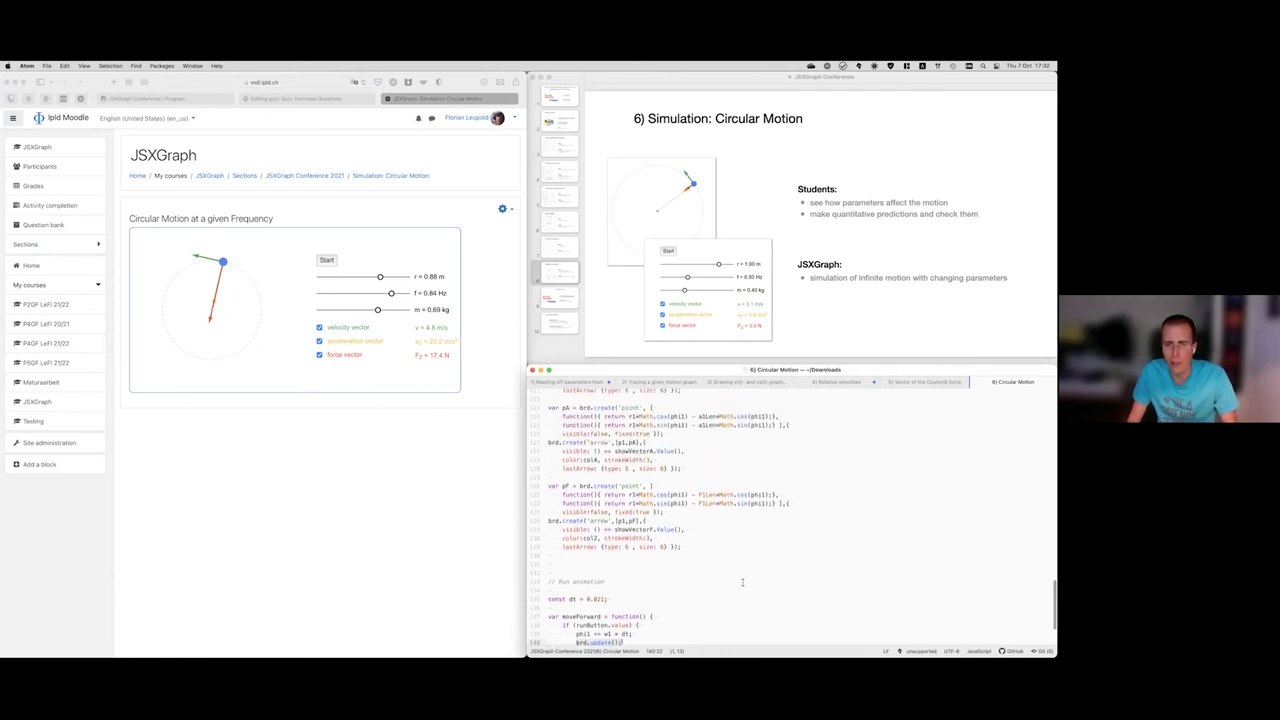
pyautogui.scroll(5, 744, 582)
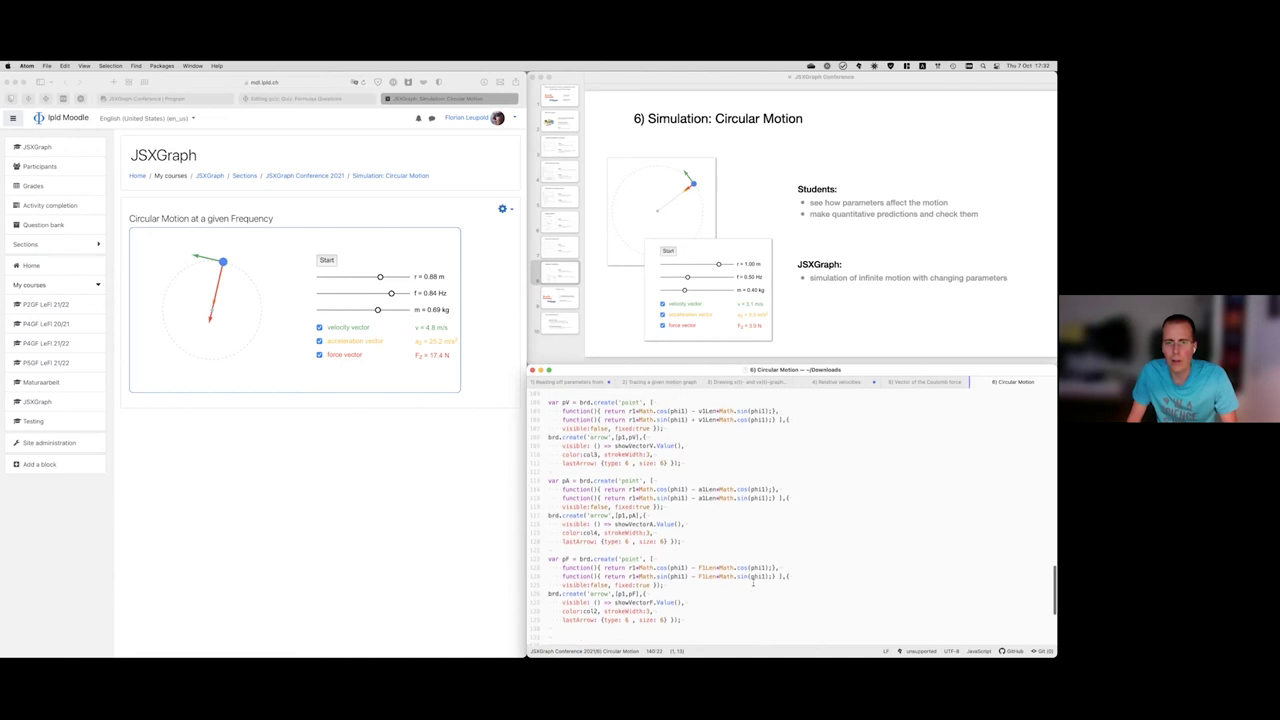
pyautogui.scroll(8, 753, 583)
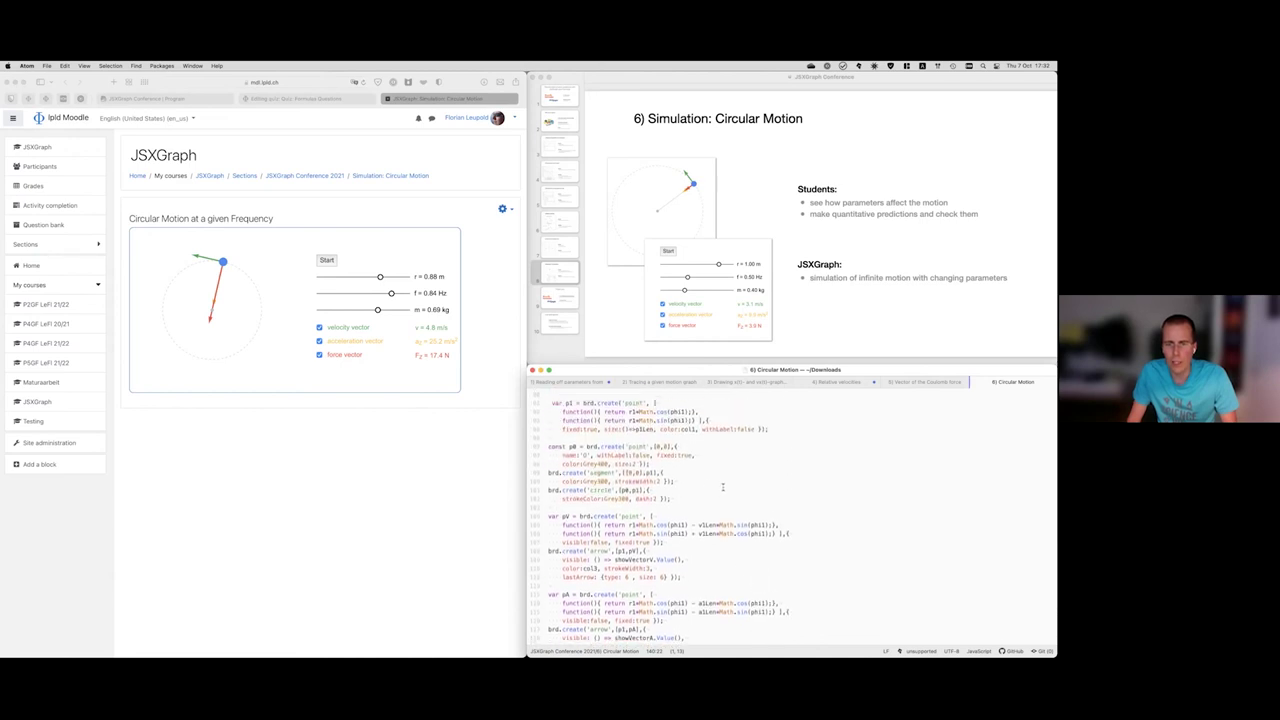
pyautogui.scroll(2, 728, 486)
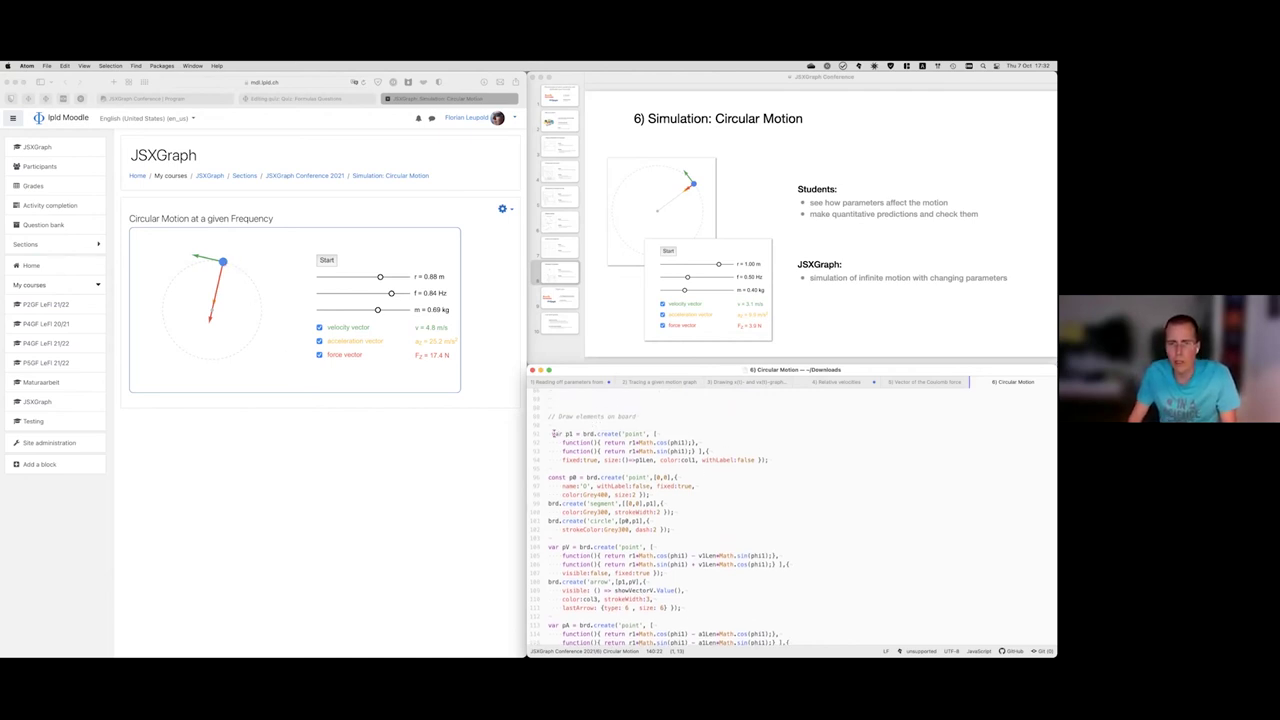
pyautogui.click(549, 433)
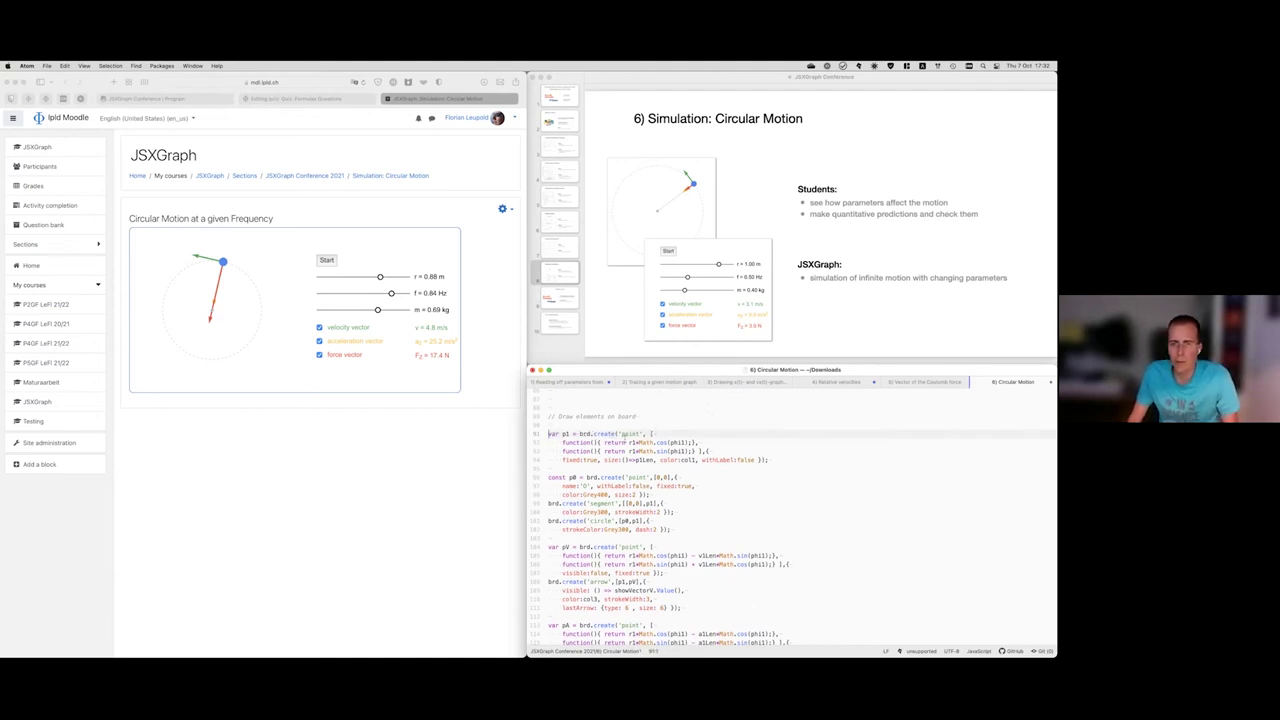
pyautogui.moveTo(563, 441); pyautogui.dragTo(692, 439)
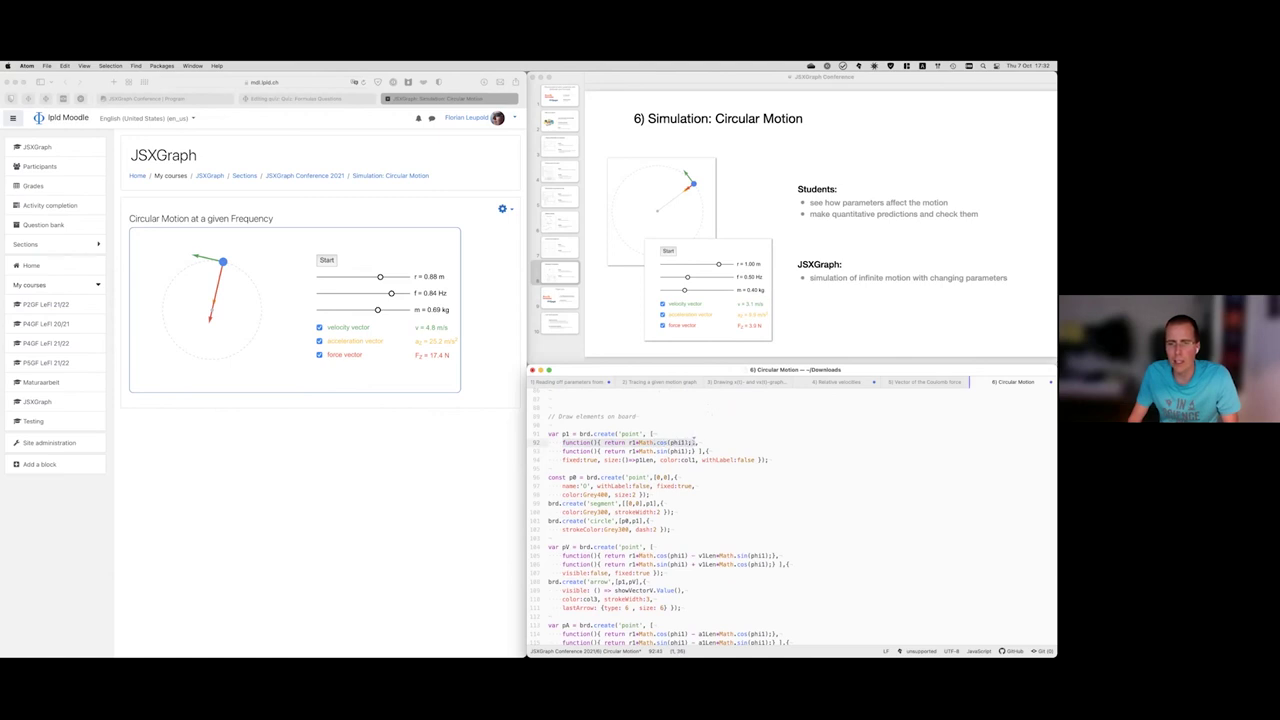
pyautogui.click(630, 442)
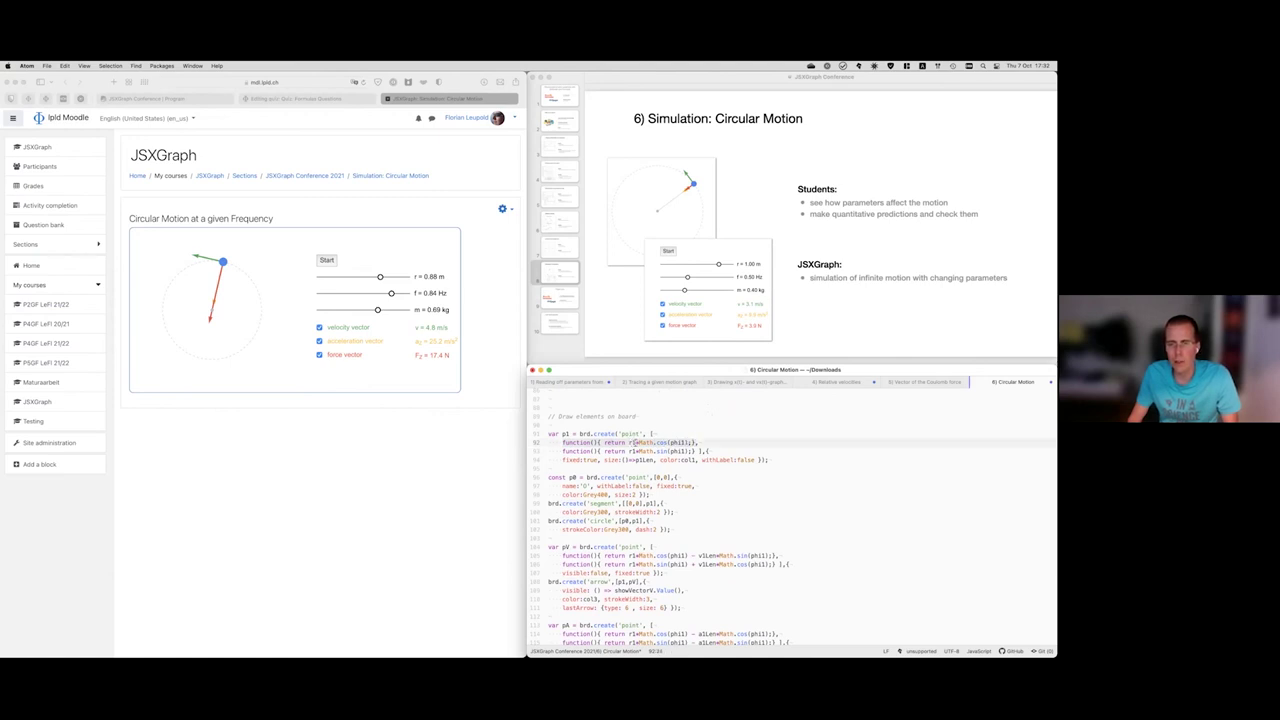
pyautogui.doubleClick(682, 442)
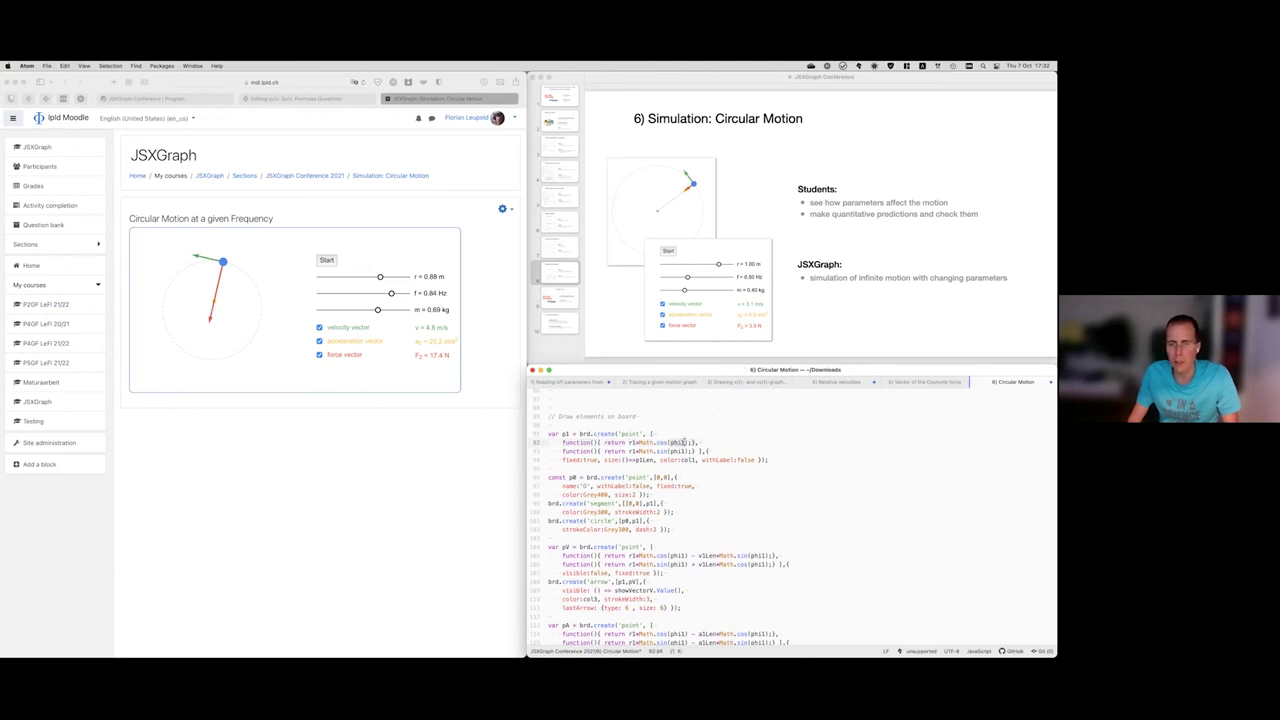
pyautogui.moveTo(629, 442); pyautogui.dragTo(635, 442)
pyautogui.scroll(-10, 682, 442)
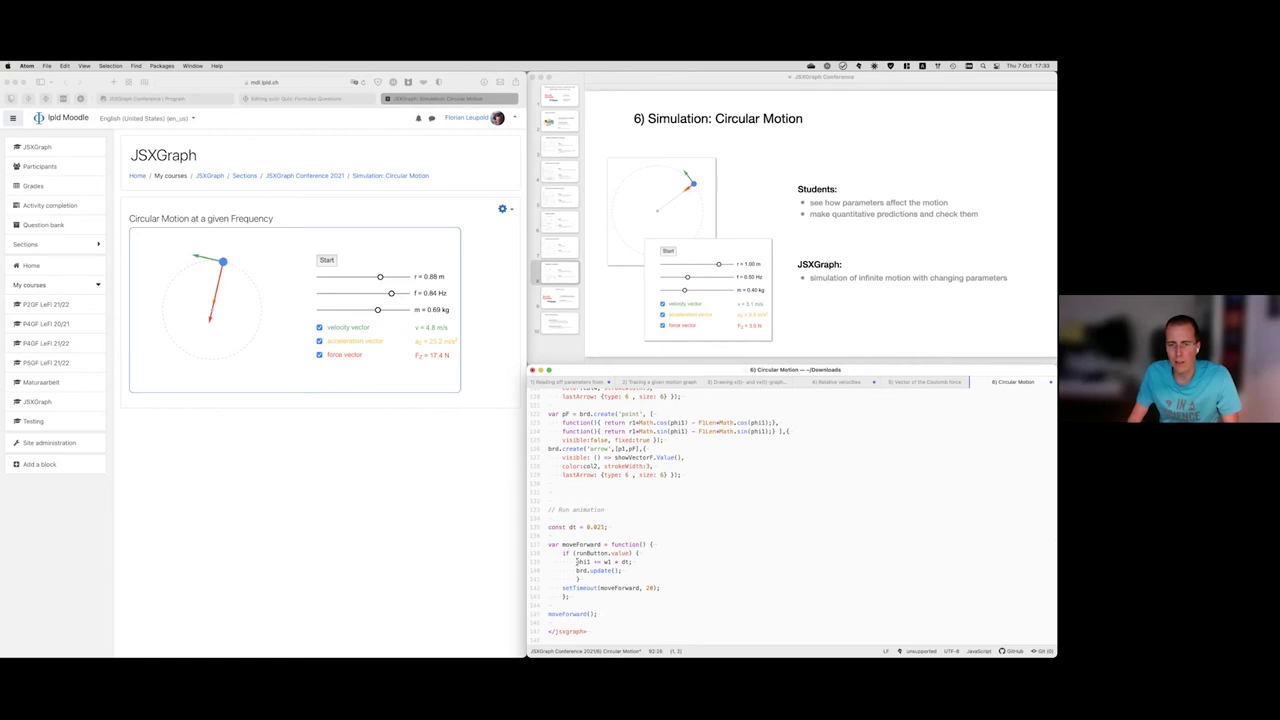
pyautogui.scroll(12, 577, 561)
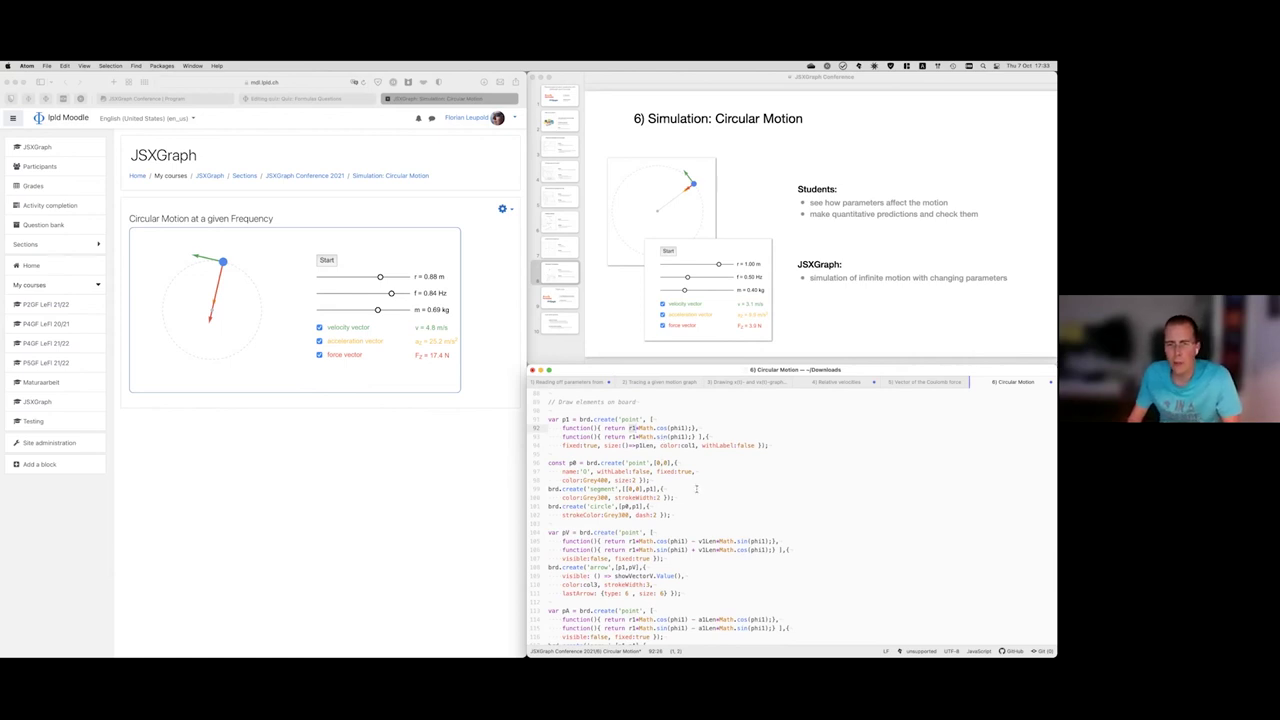
pyautogui.scroll(-1, 706, 488)
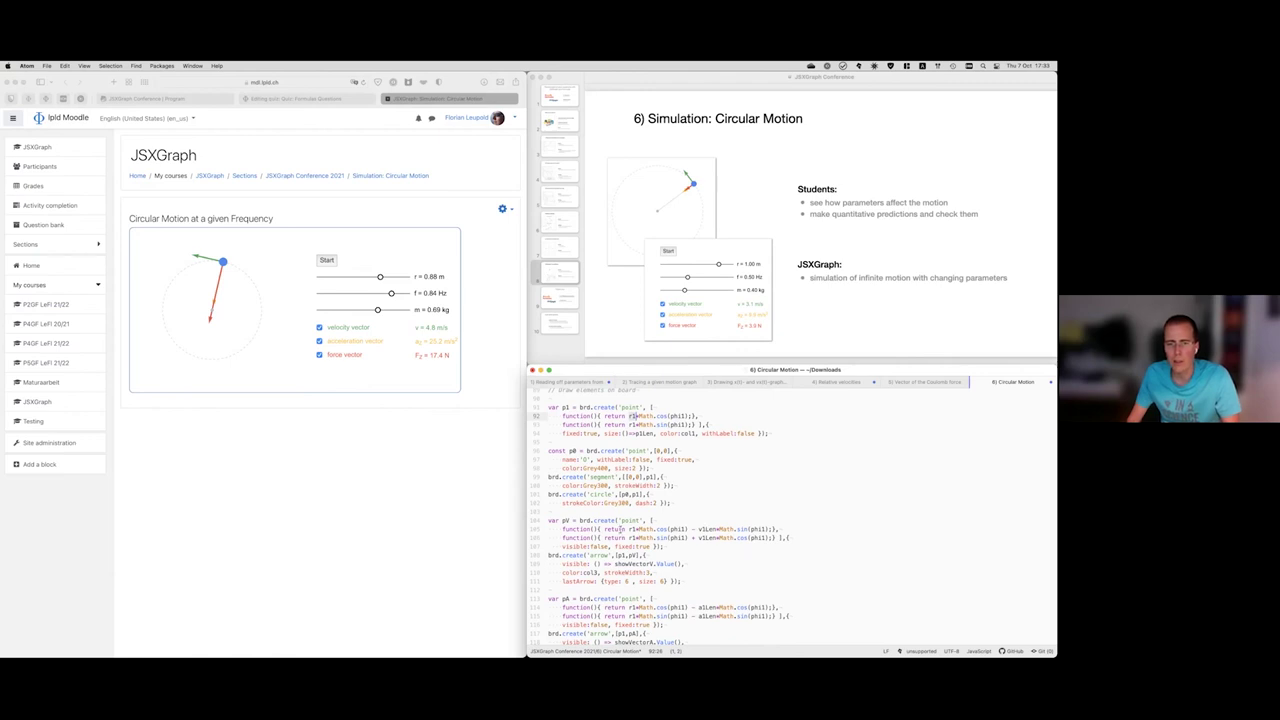
pyautogui.scroll(-5, 697, 528)
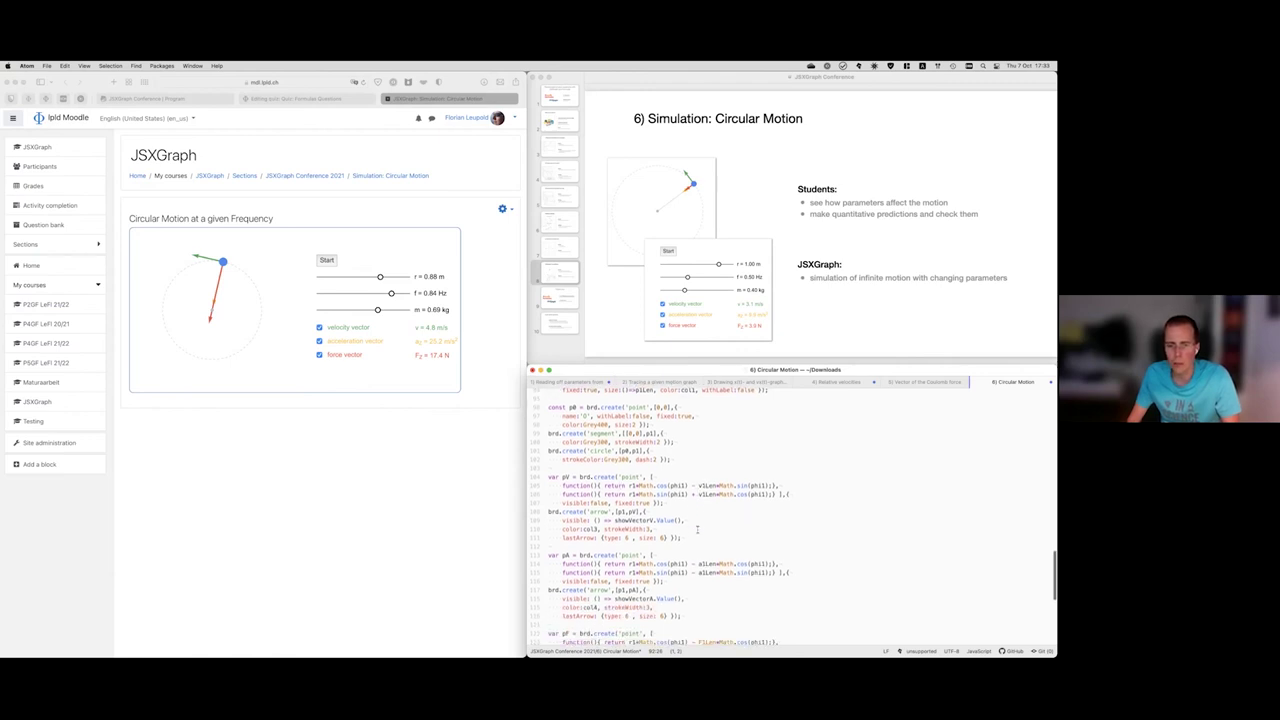
pyautogui.scroll(-5, 697, 528)
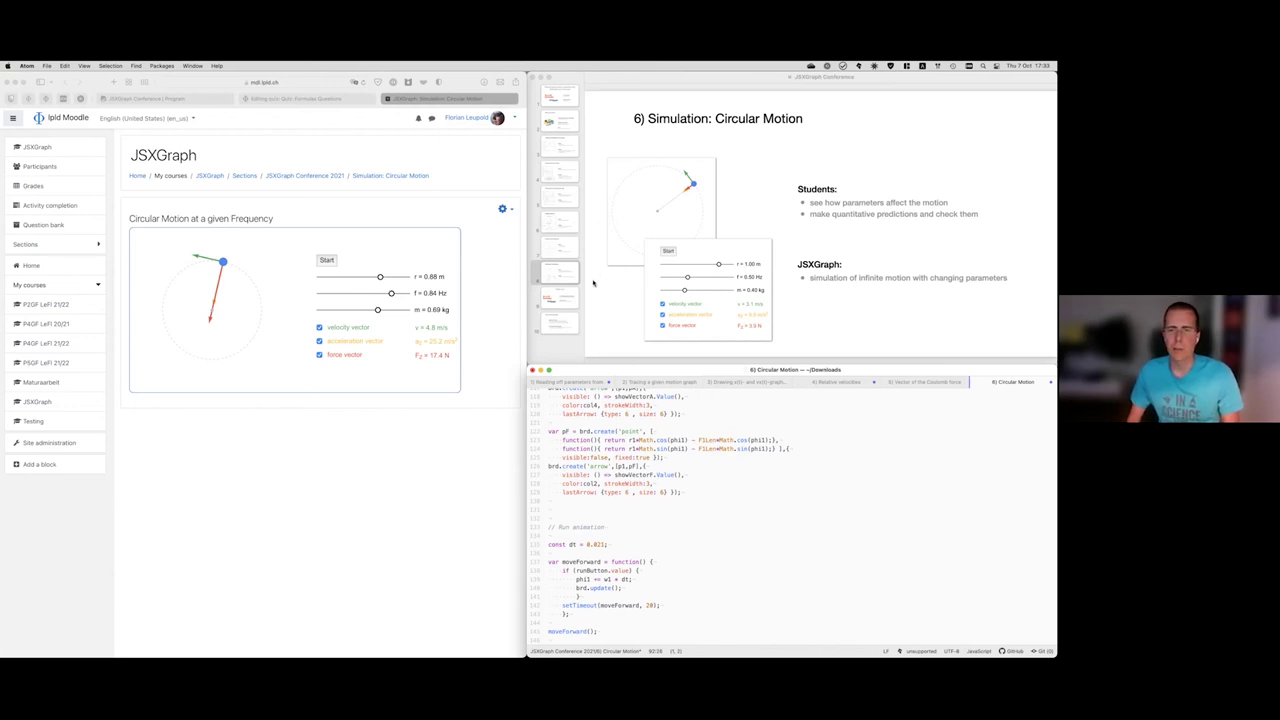
# - Move from the Thank you slide to the final 'In case I get the opportunity…' slide
pyautogui.click(563, 298)
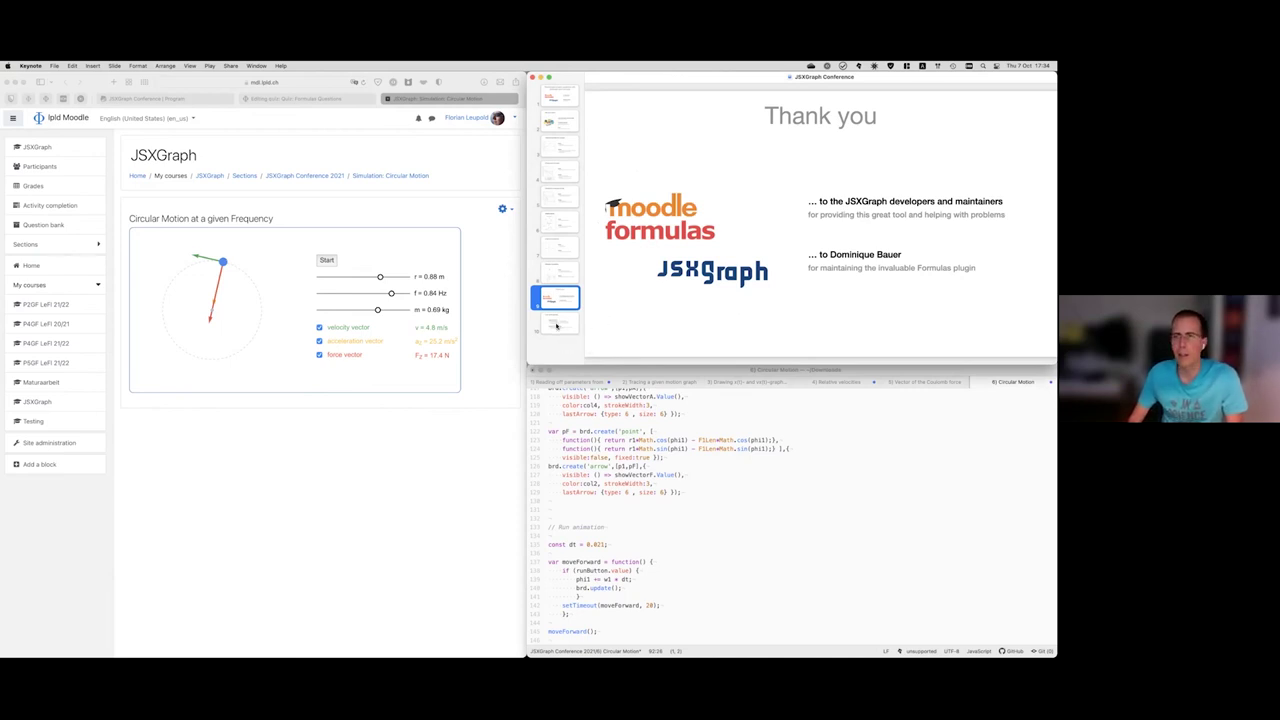
pyautogui.click(557, 323)
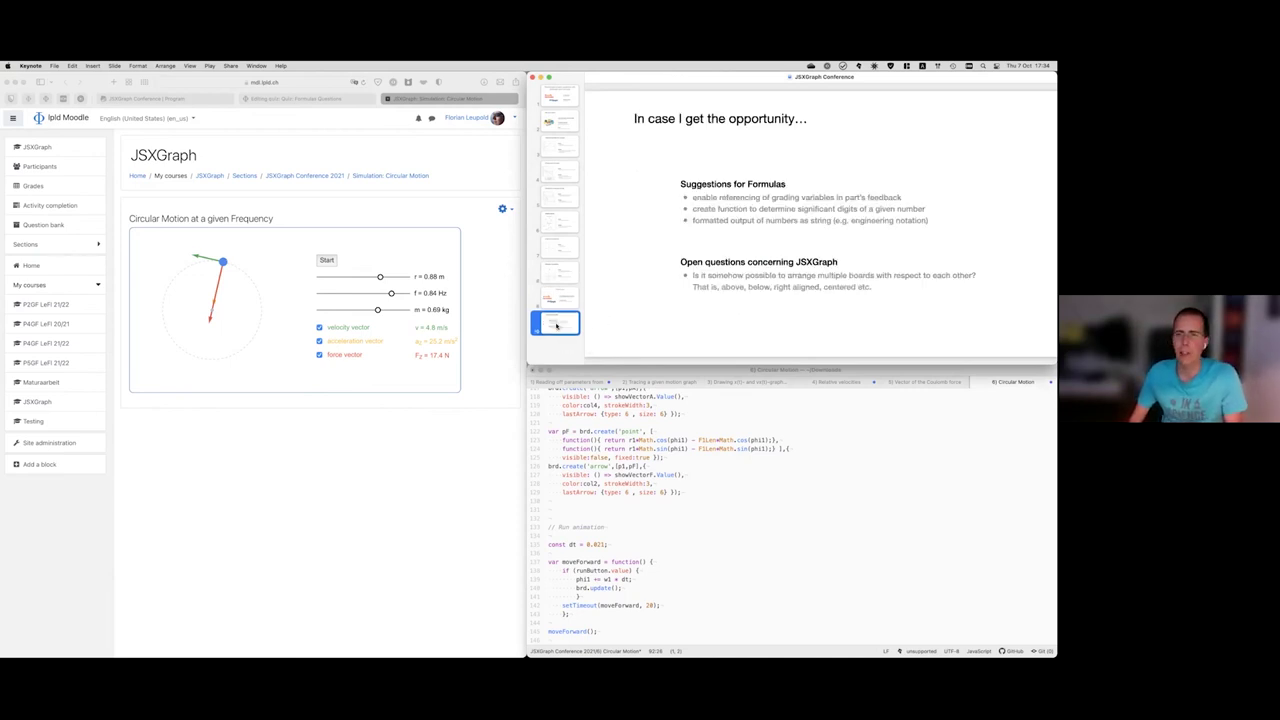